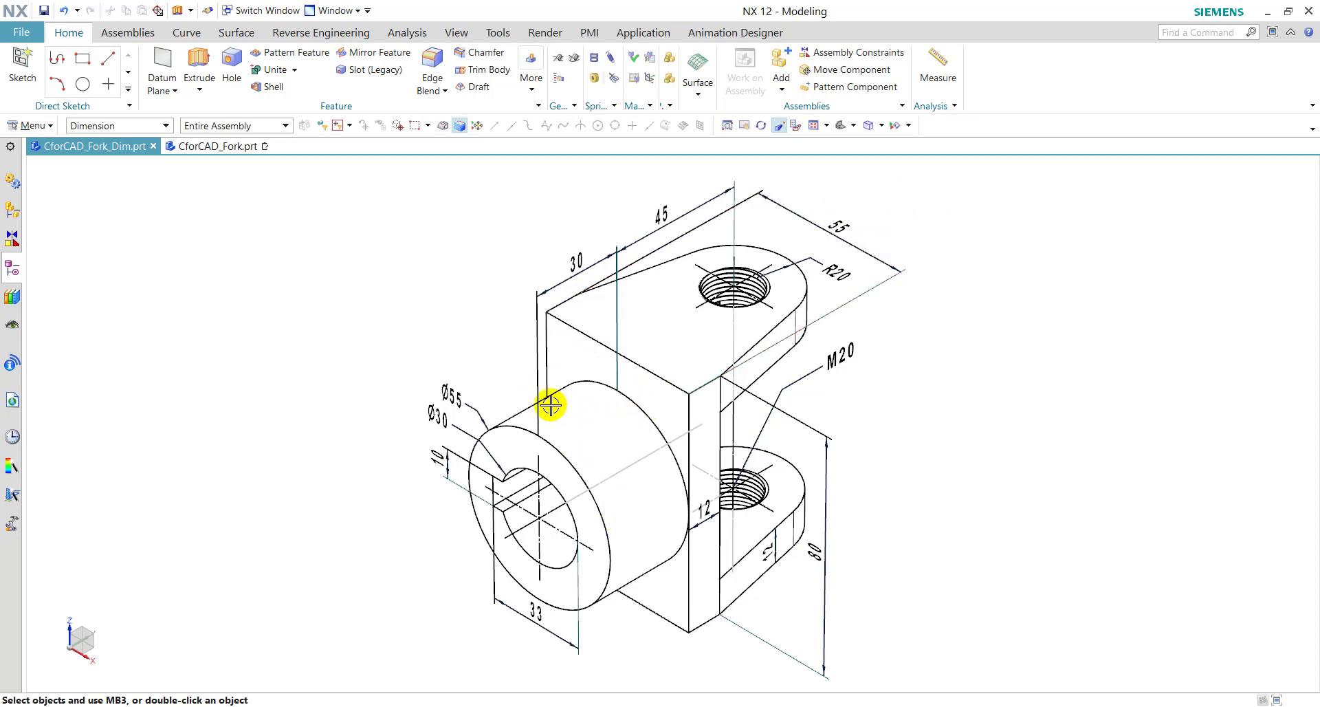
- In CforCAD_Fork.prt, start a sketch on the XY plane and draw a horizontal rectangle just above the origin
click(214, 146)
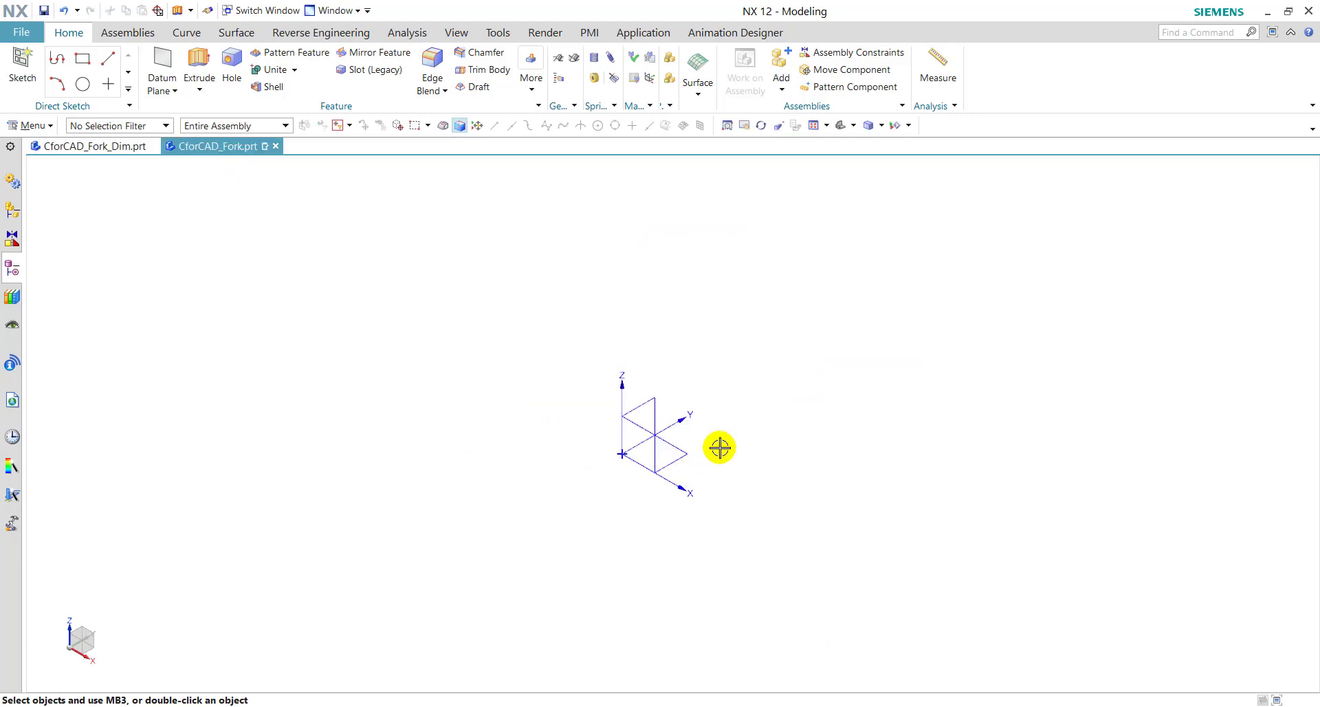
click(79, 88)
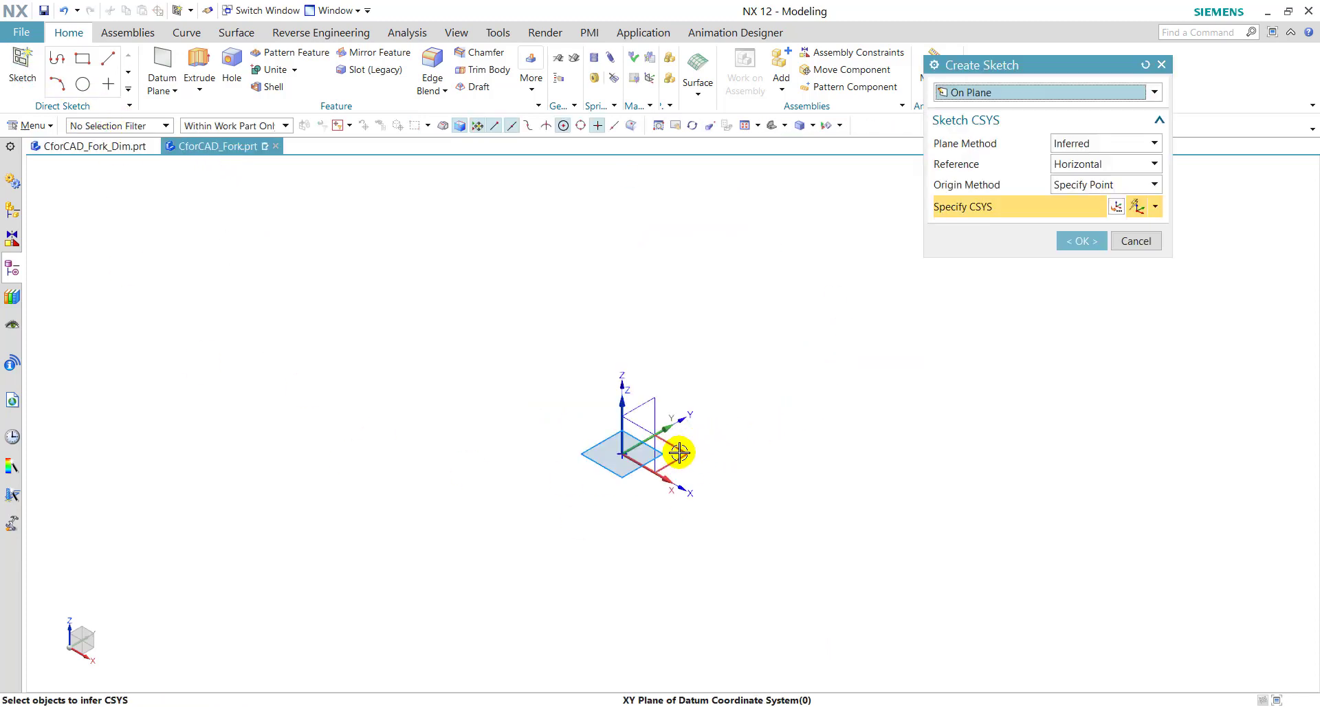
middle_click(949, 365)
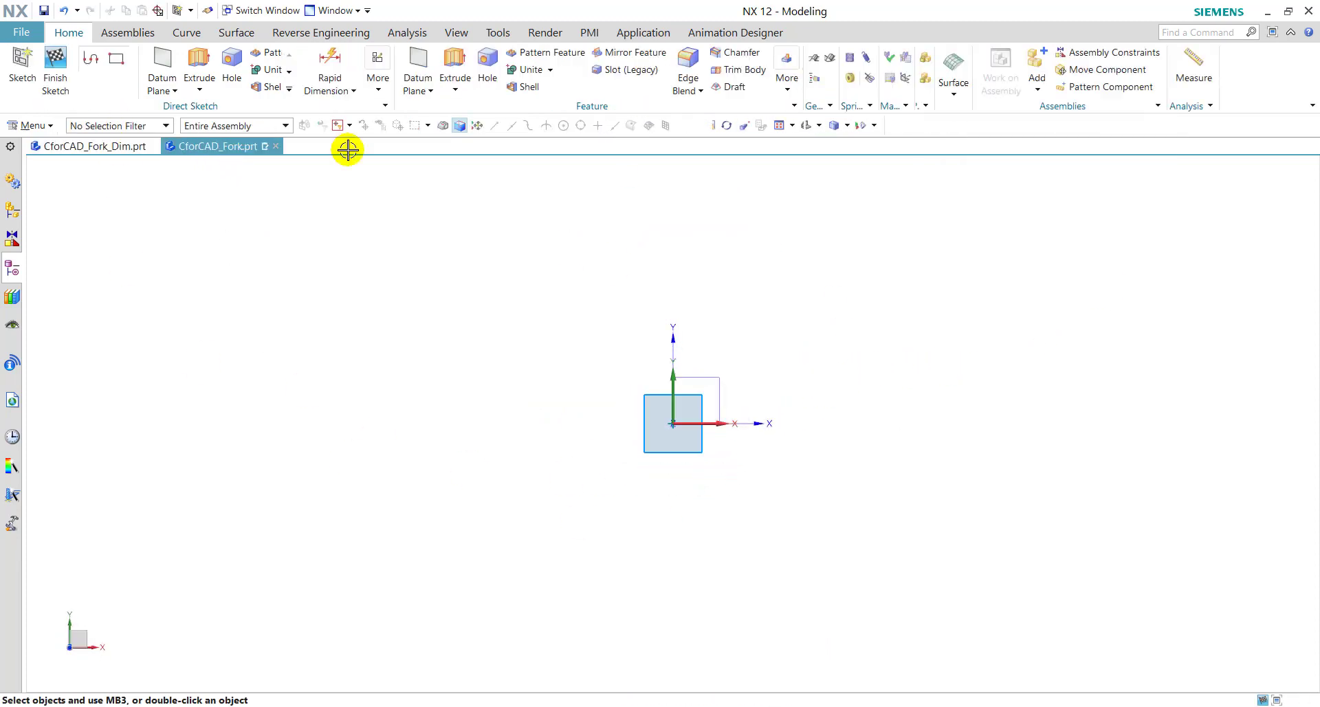
click(114, 69)
click(586, 354)
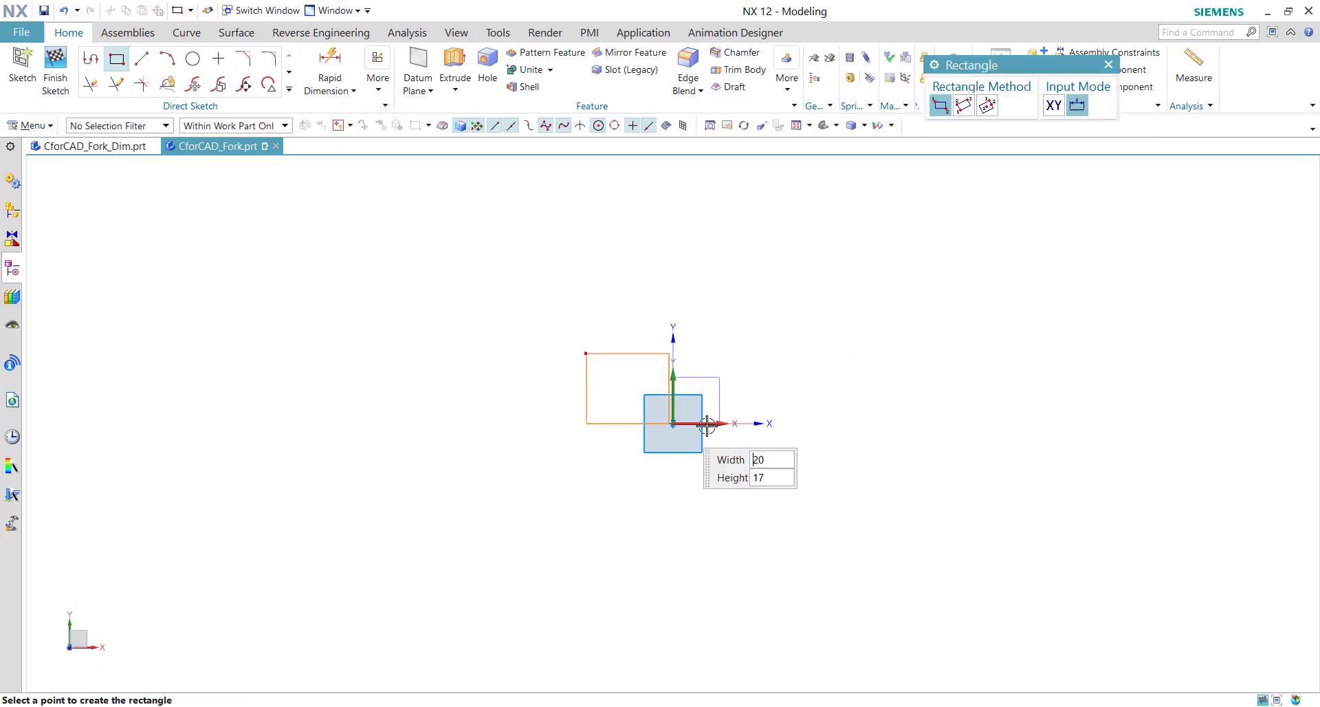
click(920, 397)
- Constrain the midpoint of the rectangle's lower edge to be coincident with the sketch origin
click(378, 77)
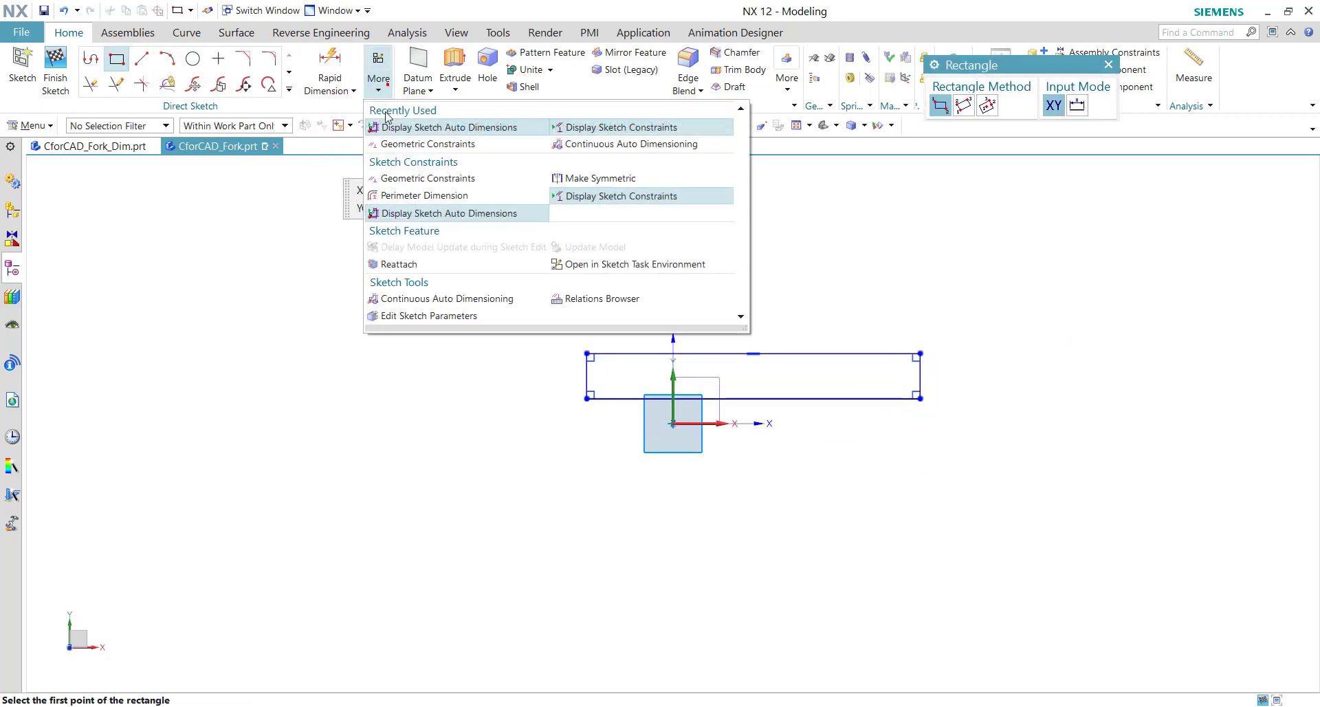
click(428, 143)
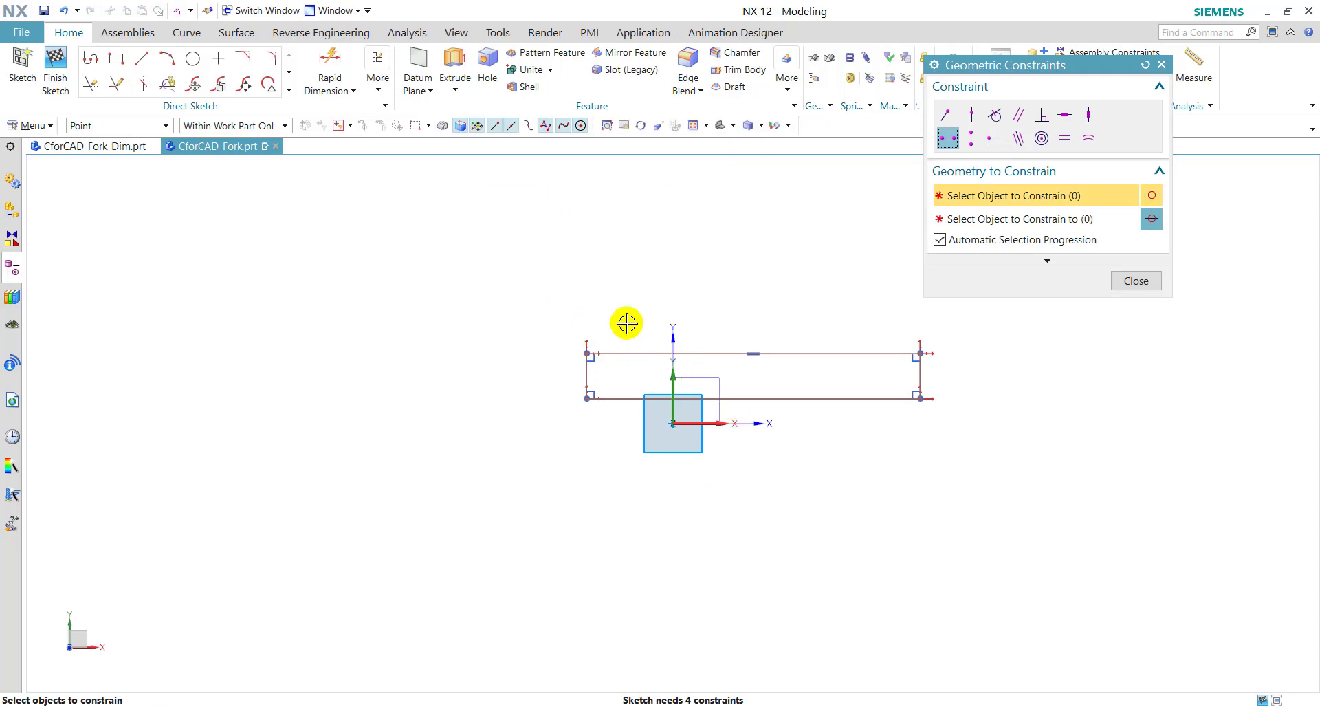
click(948, 114)
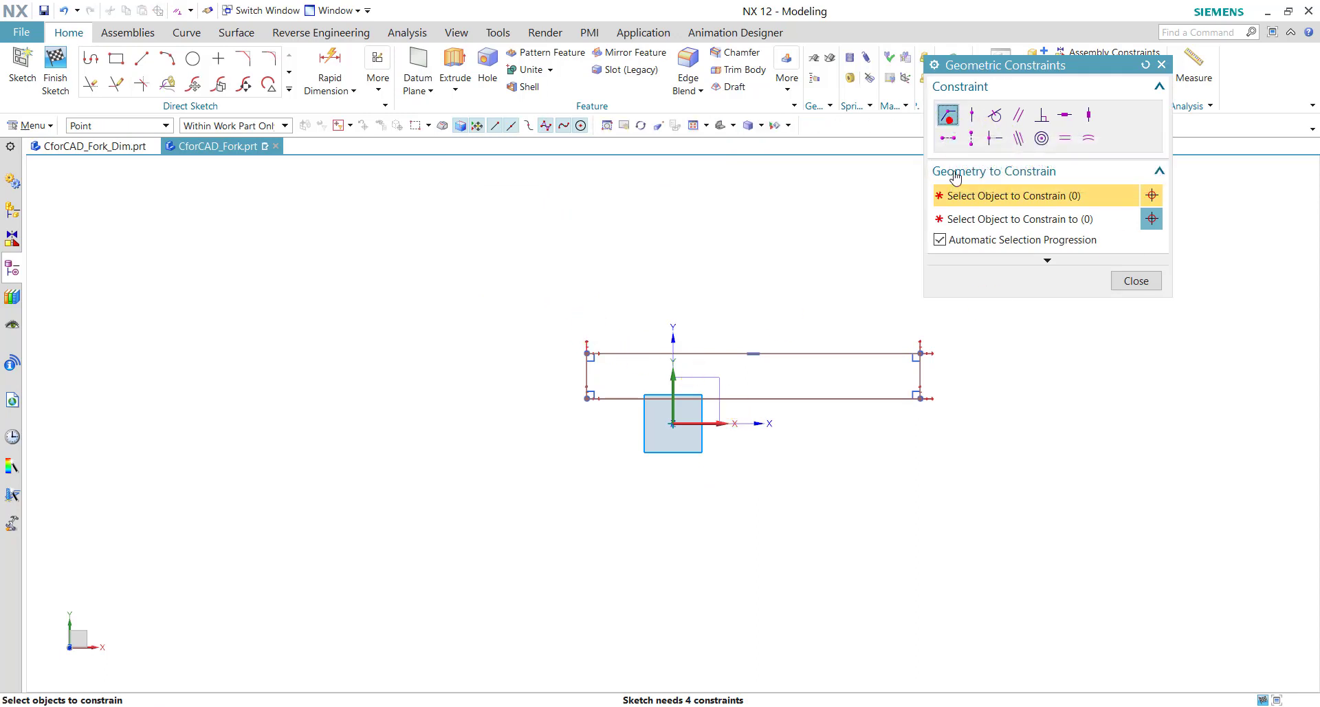
click(752, 399)
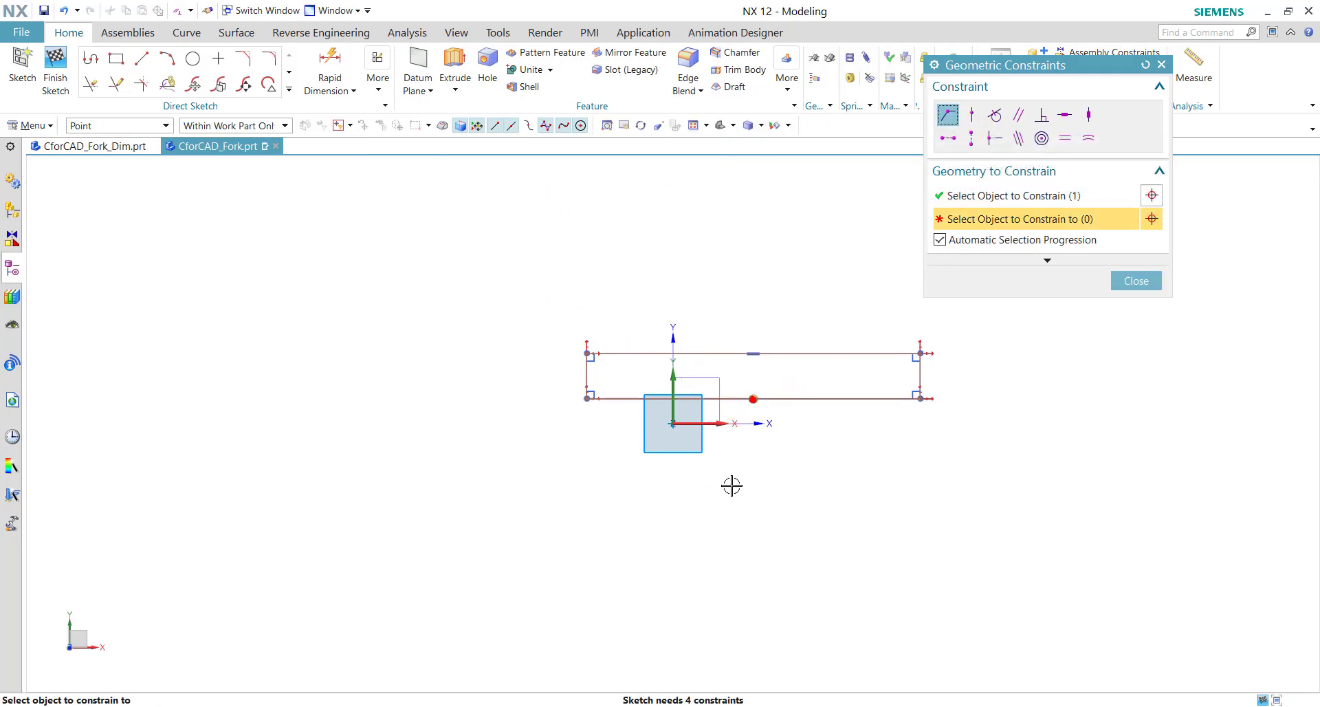
click(673, 422)
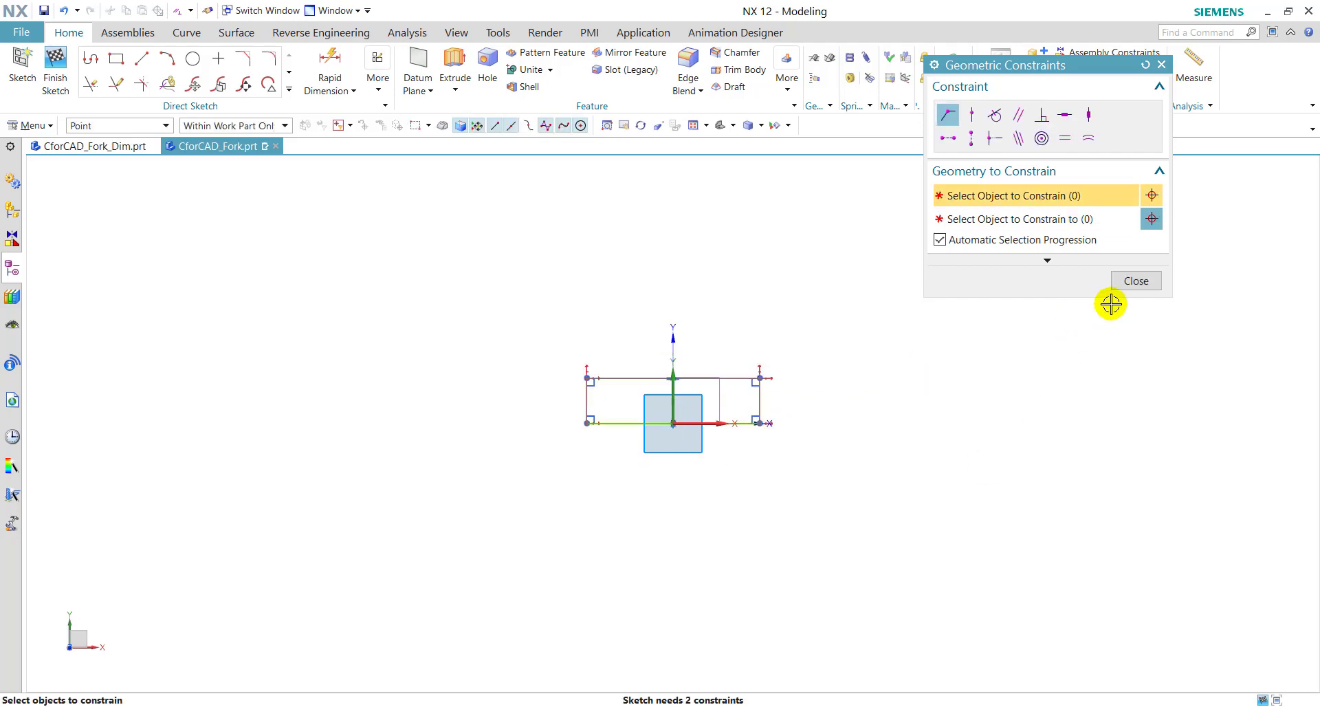
click(1136, 281)
- Dimension the rectangle 55 mm wide and 12 mm high, and finish the sketch
click(324, 61)
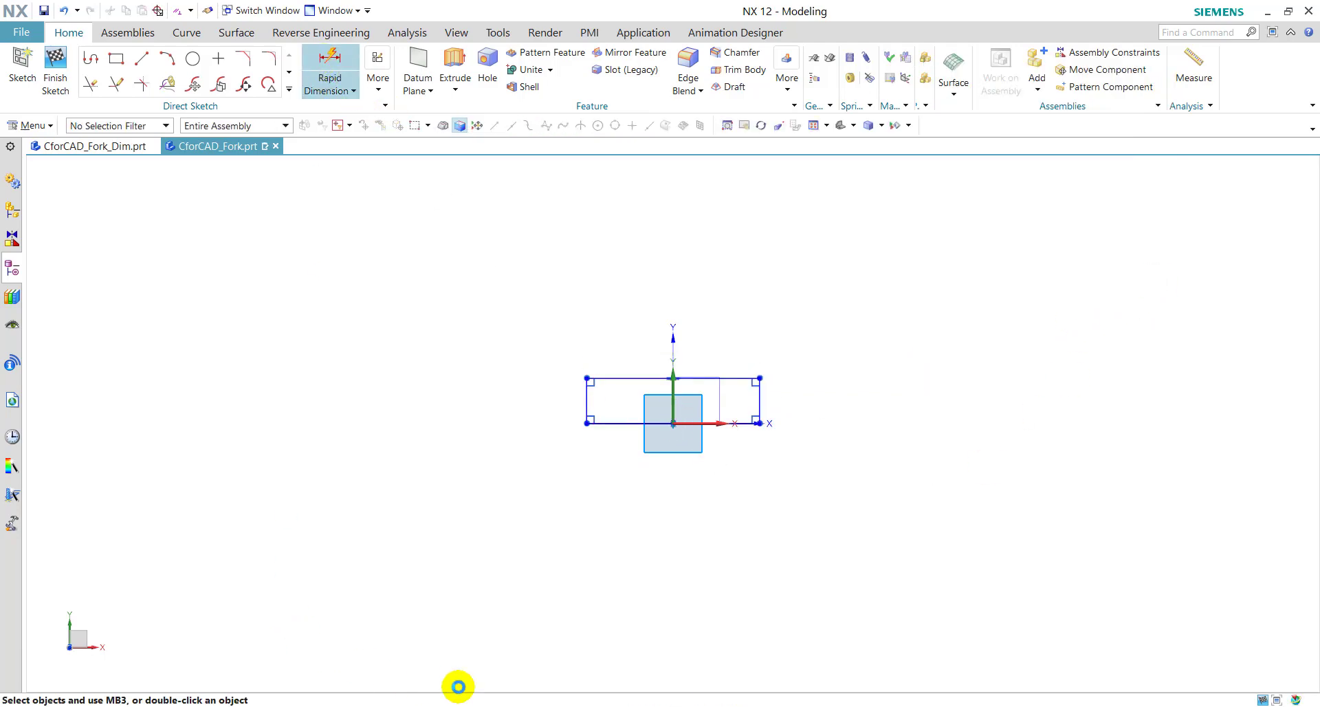
click(630, 377)
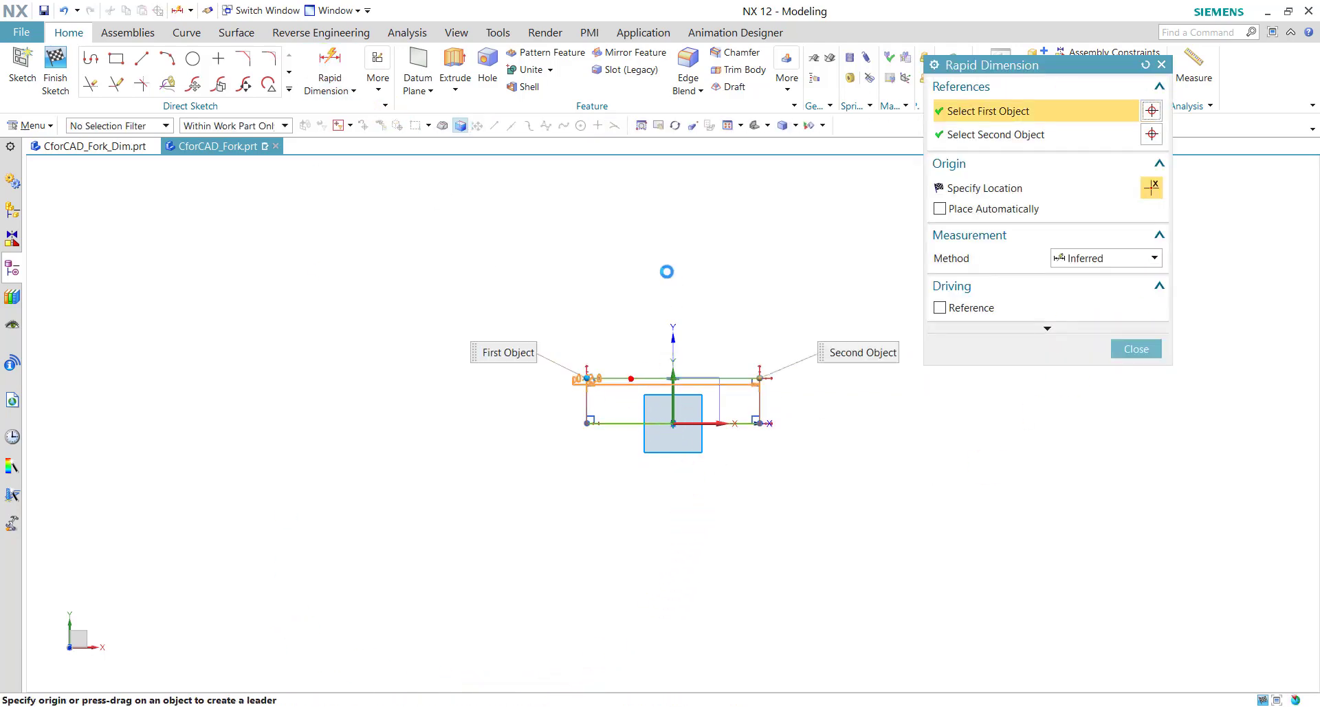
click(663, 257)
text(55)
key(Return)
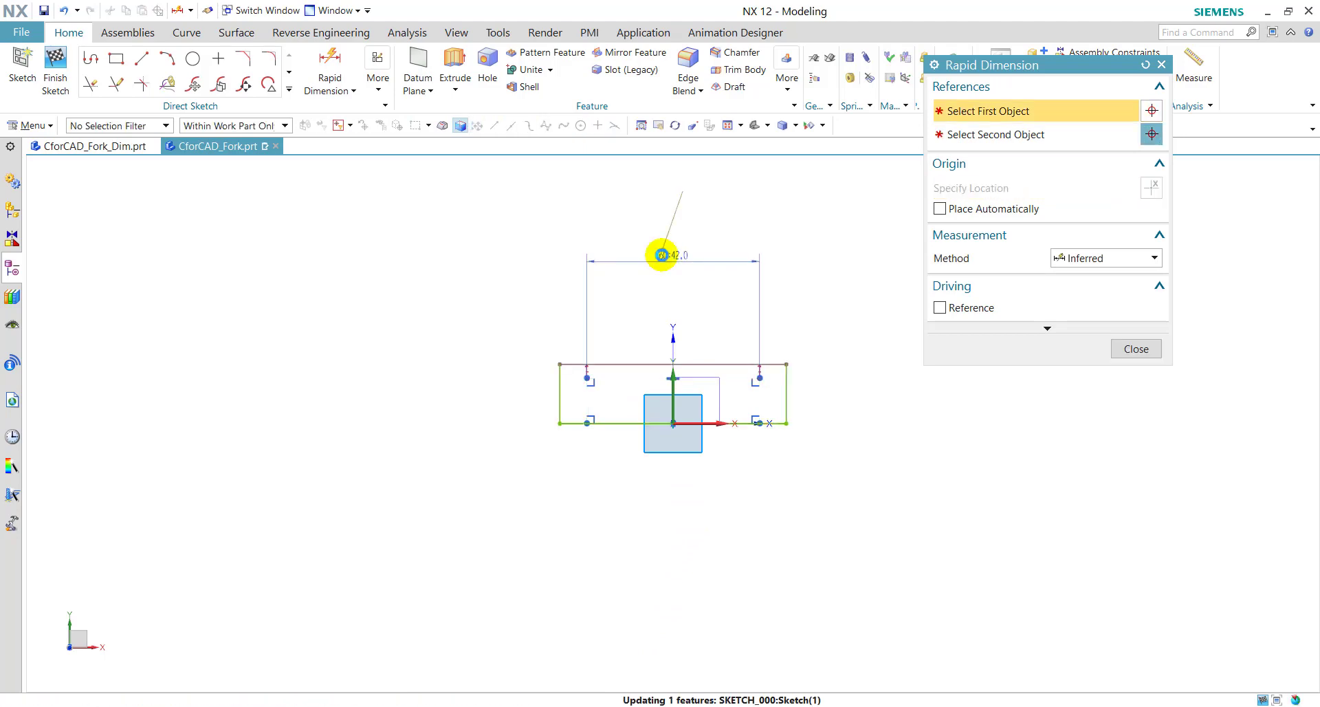
click(784, 383)
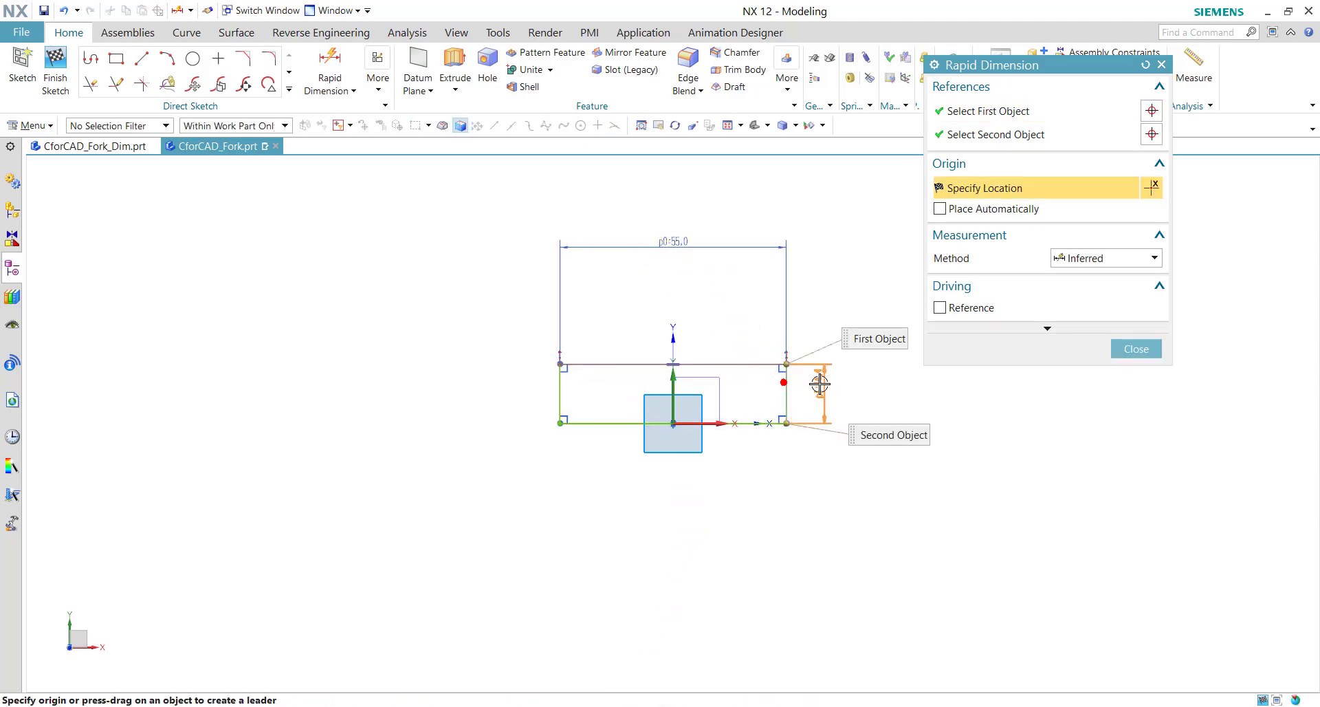
click(849, 396)
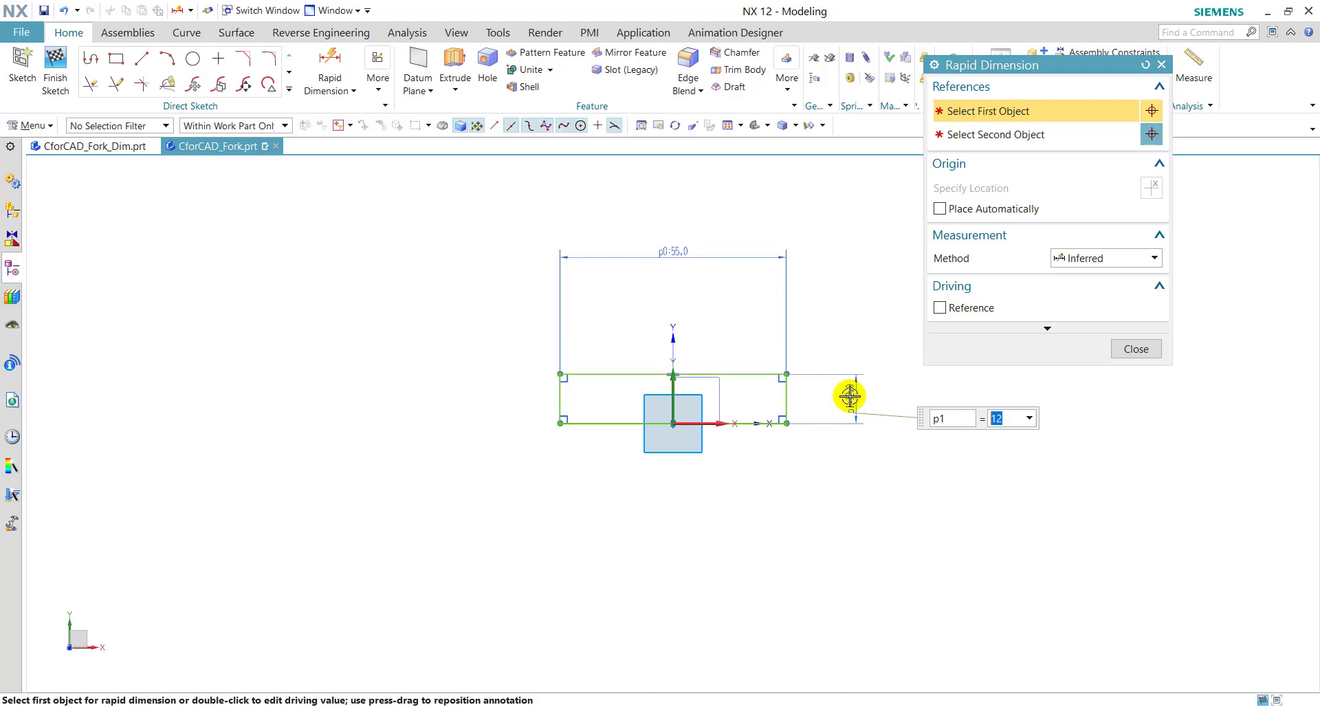
click(1134, 349)
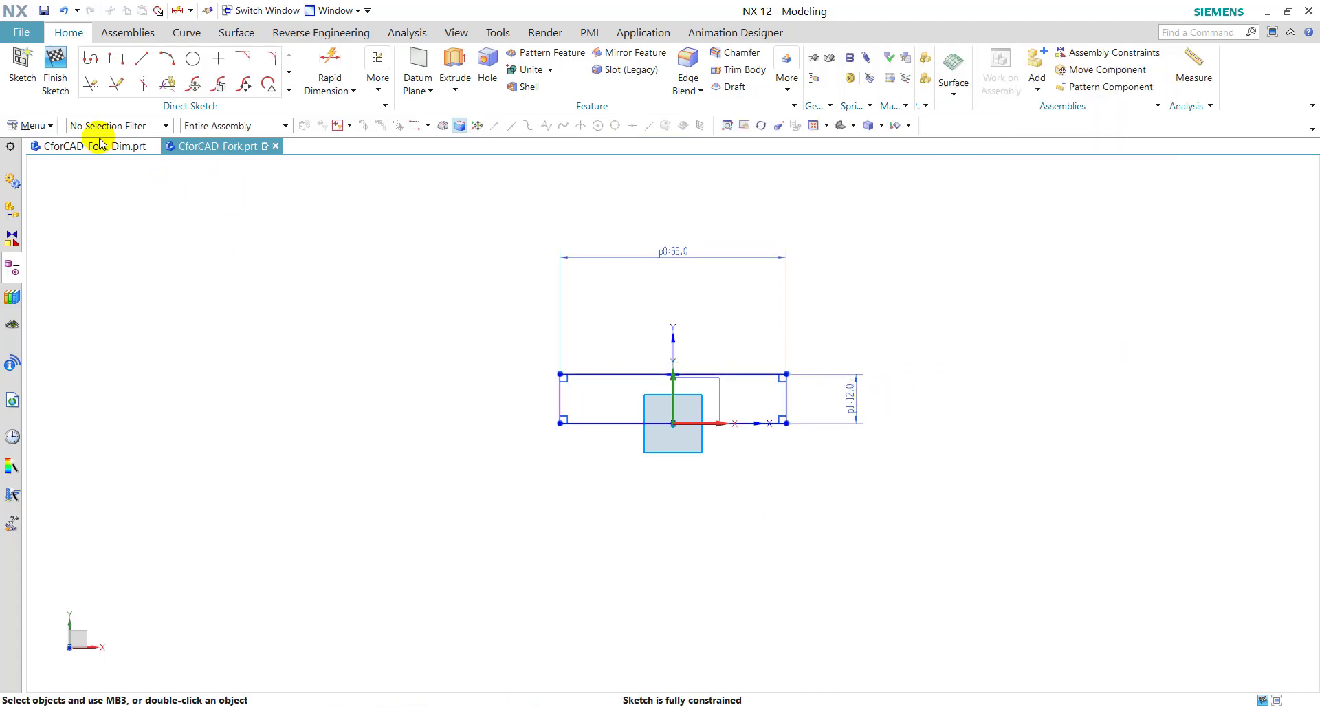
click(56, 68)
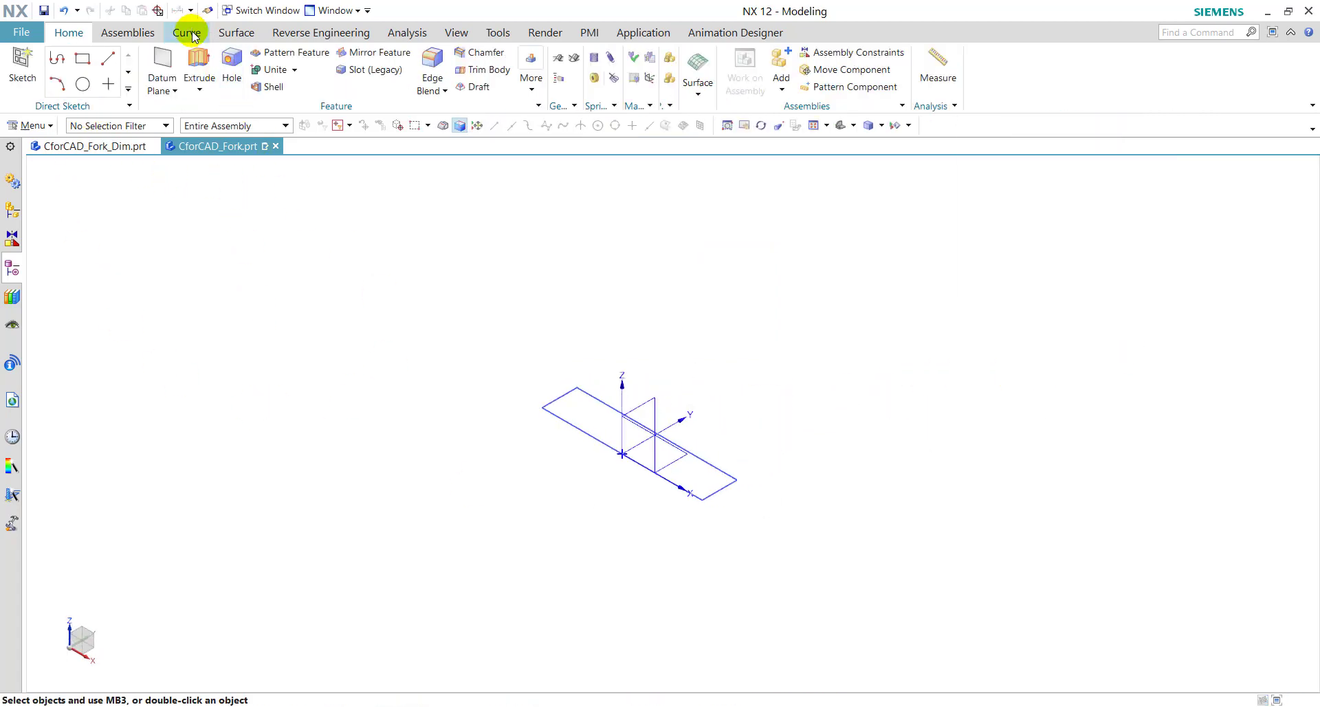
- After checking the dimensioned reference part, extrude the rectangle's region symmetrically with a distance of 40 mm on each side
click(126, 146)
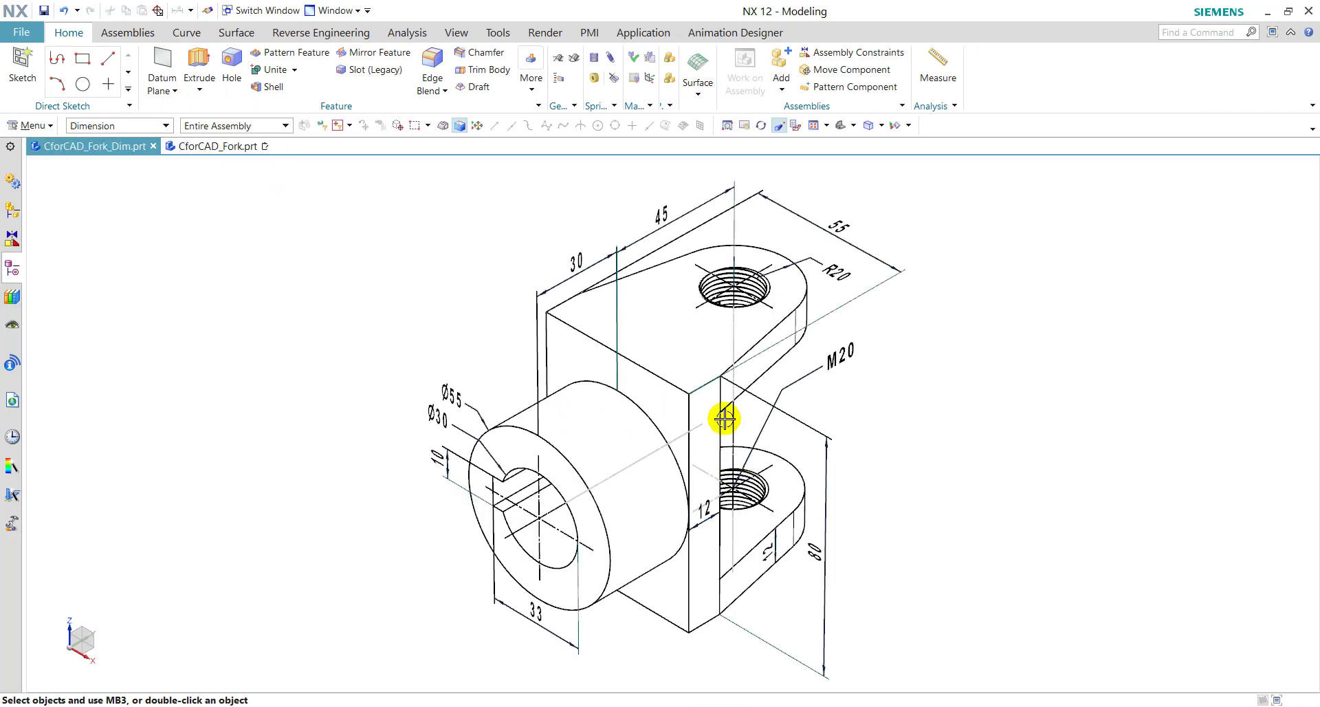
click(217, 145)
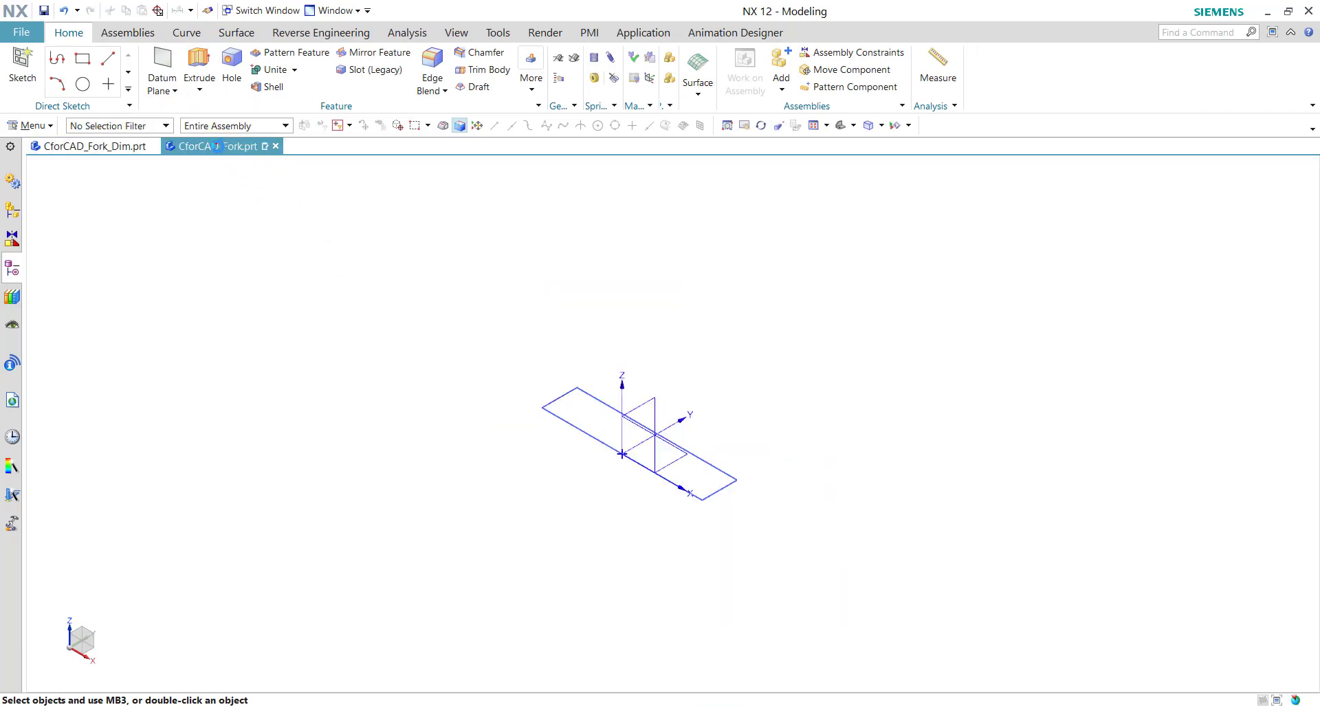
click(198, 65)
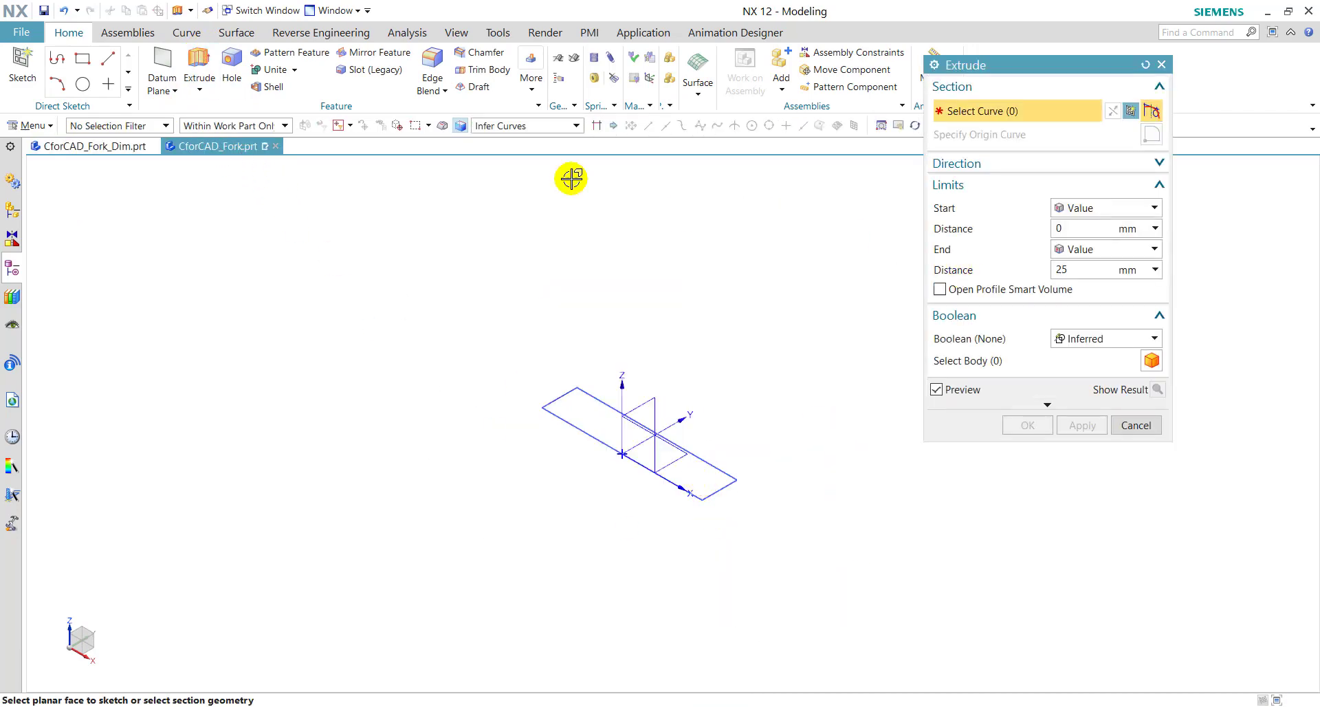
click(199, 65)
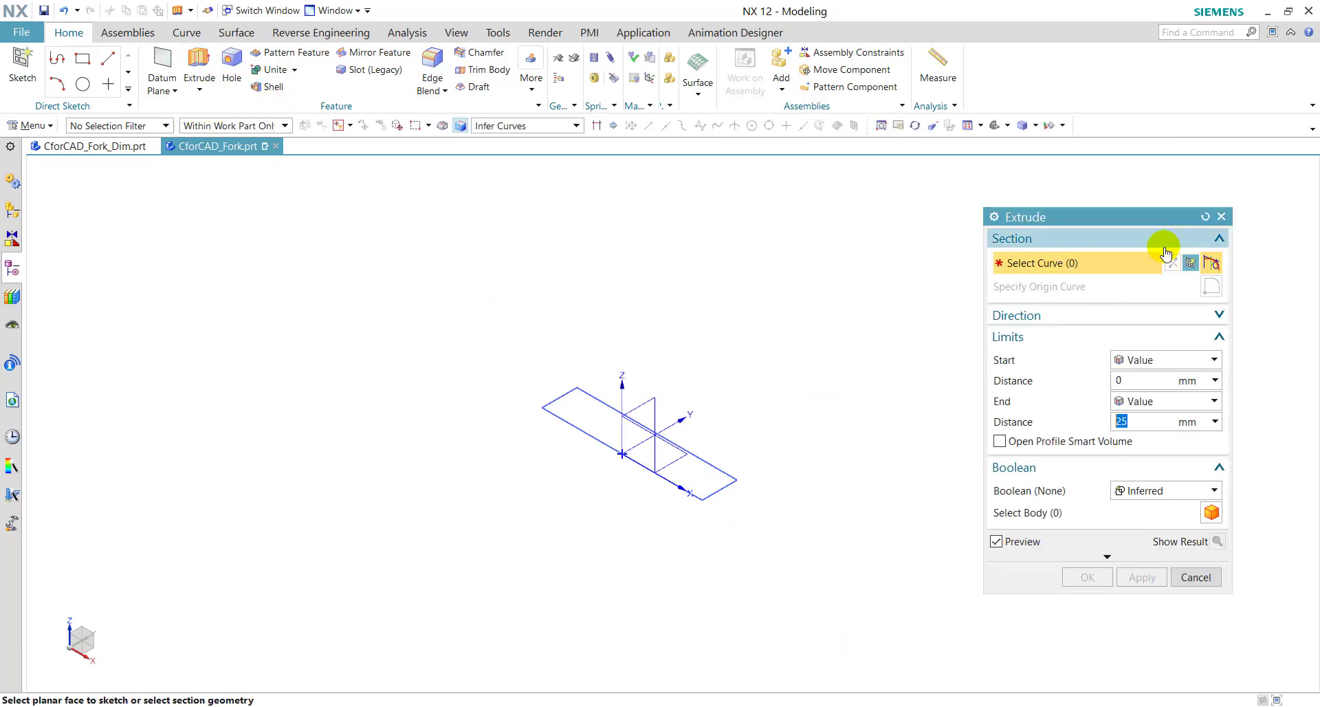
click(481, 126)
click(543, 225)
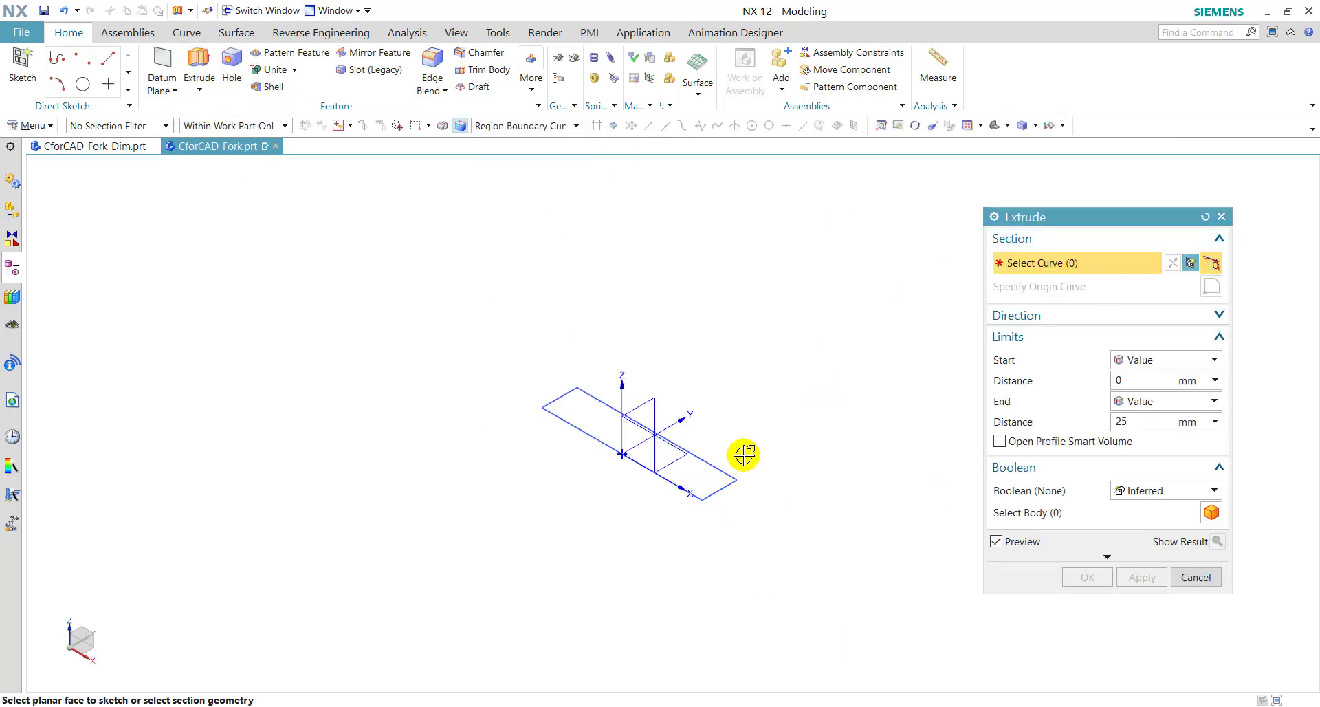
click(709, 465)
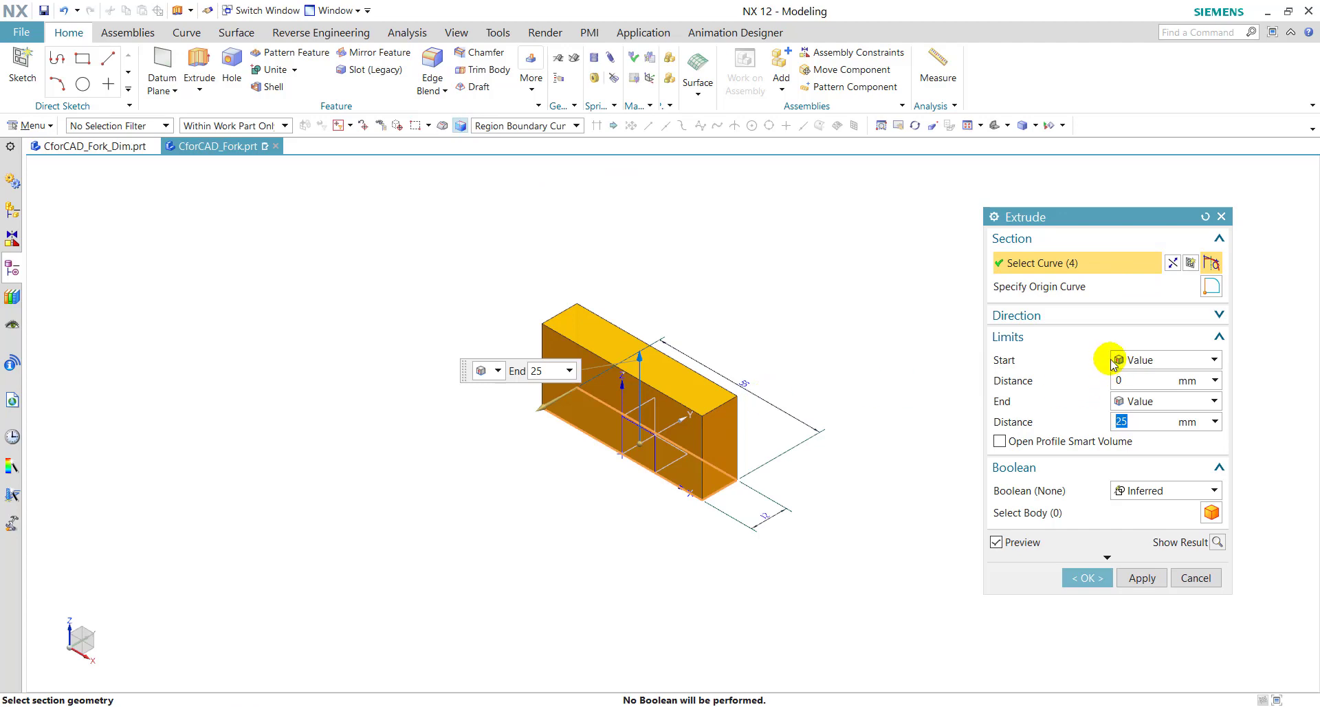
click(1158, 360)
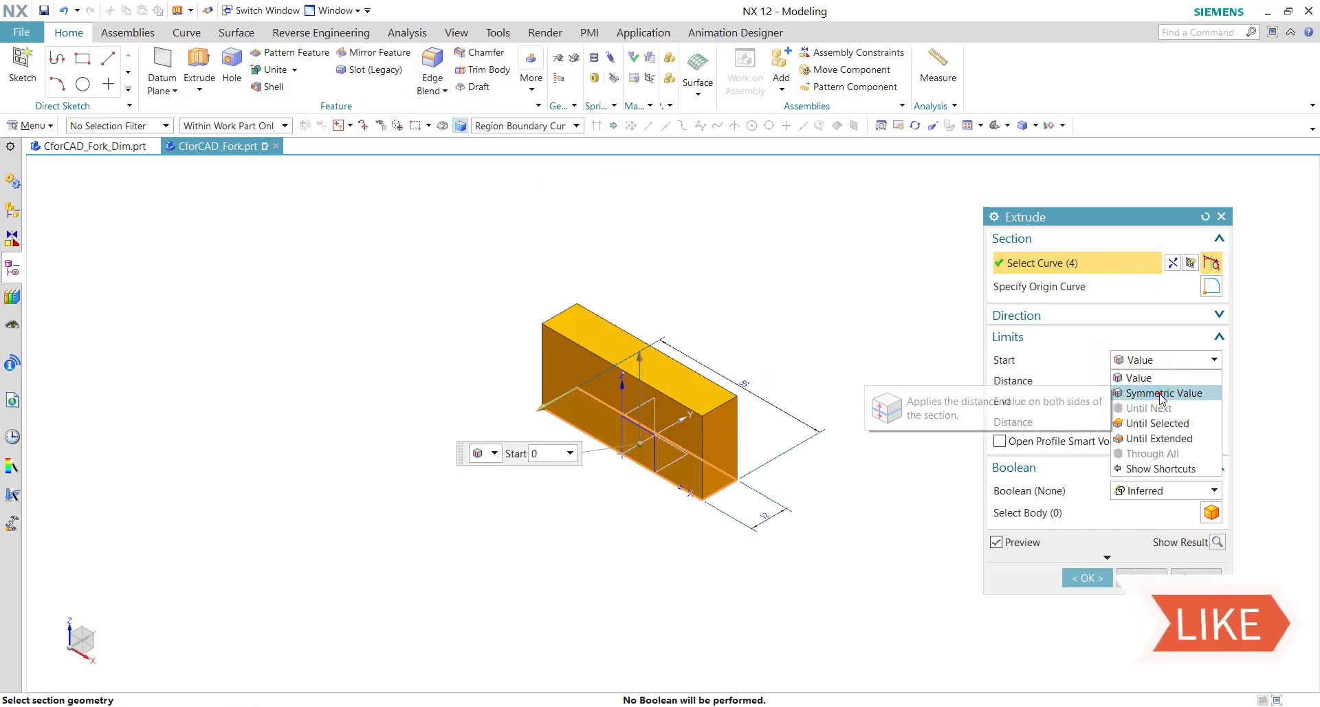
click(1161, 393)
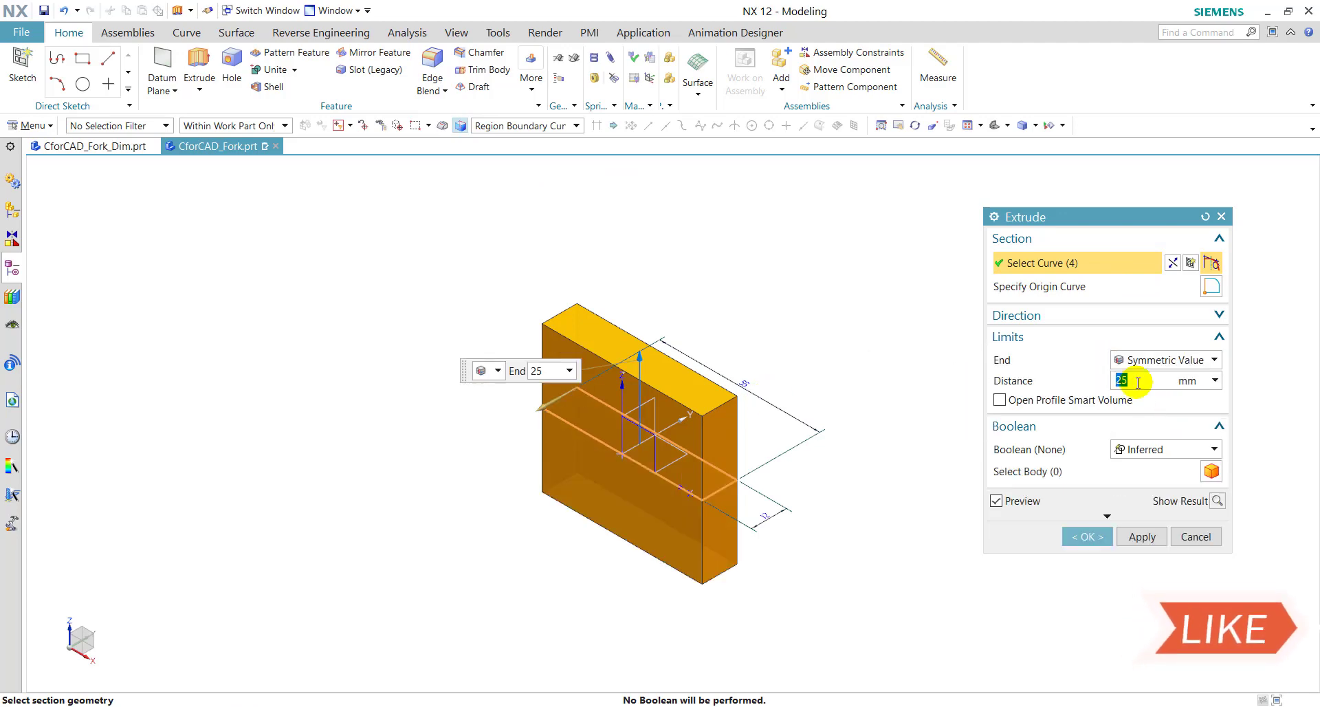
text(40)
click(1085, 537)
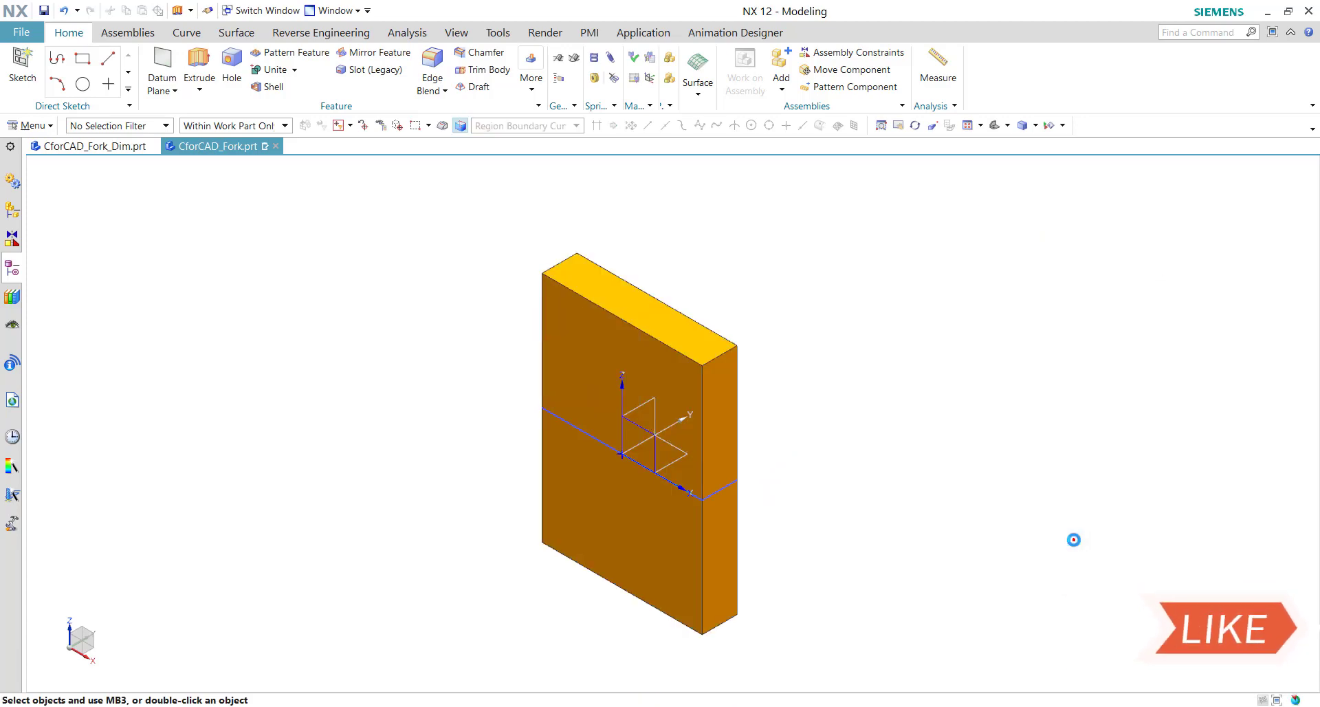
- Consult the dimensioned reference part again and start a new sketch on the top face of the plate in CforCAD_Fork.prt
click(83, 146)
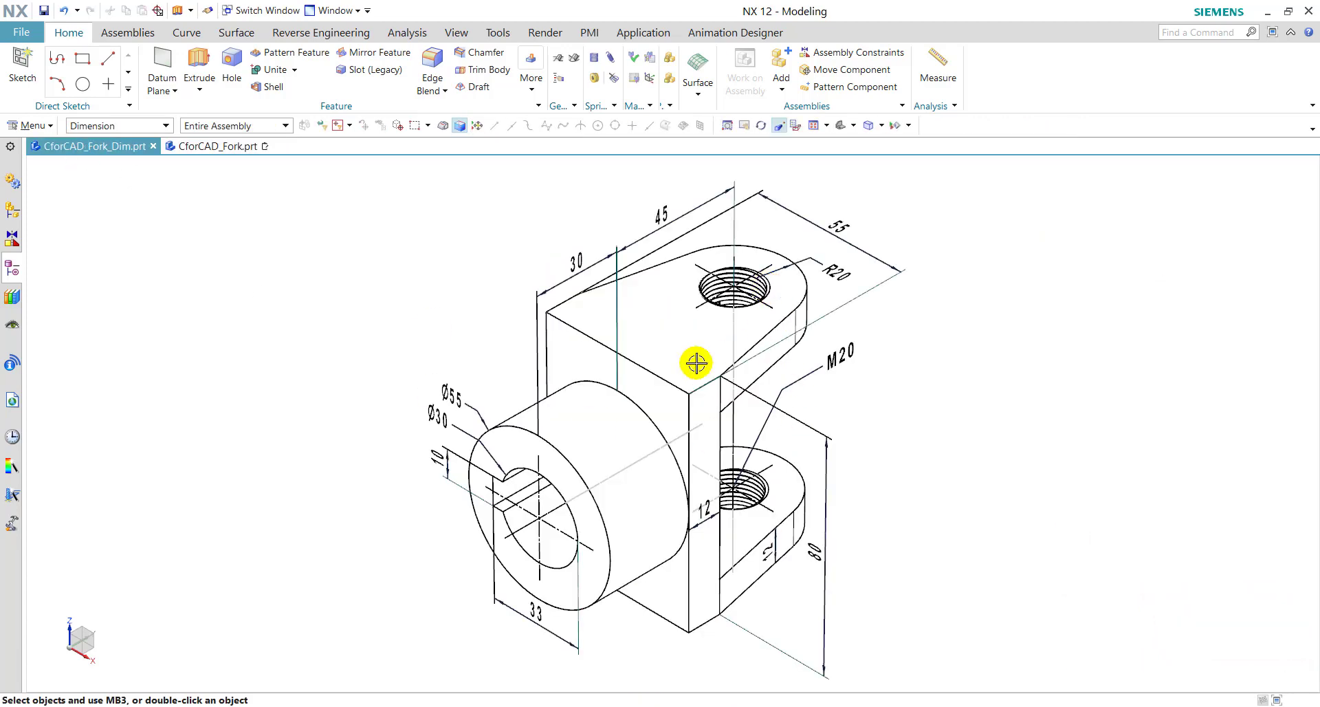
click(229, 147)
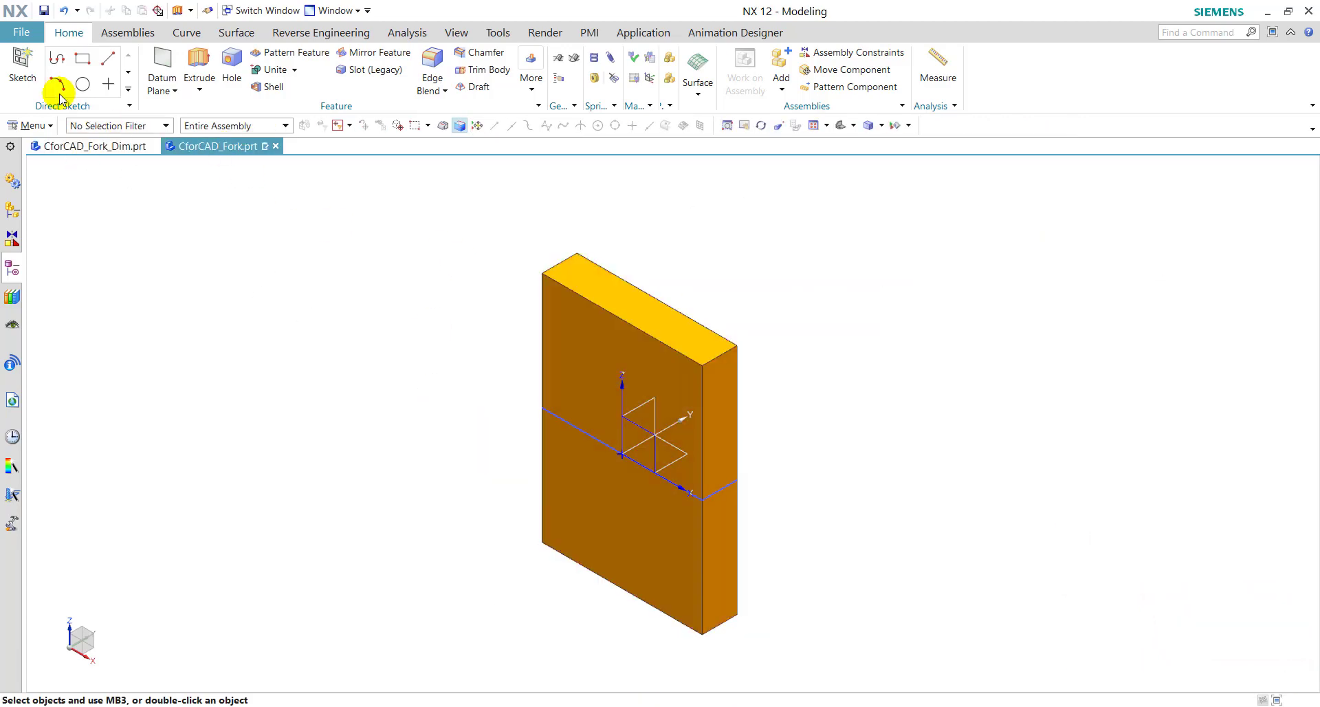
click(22, 64)
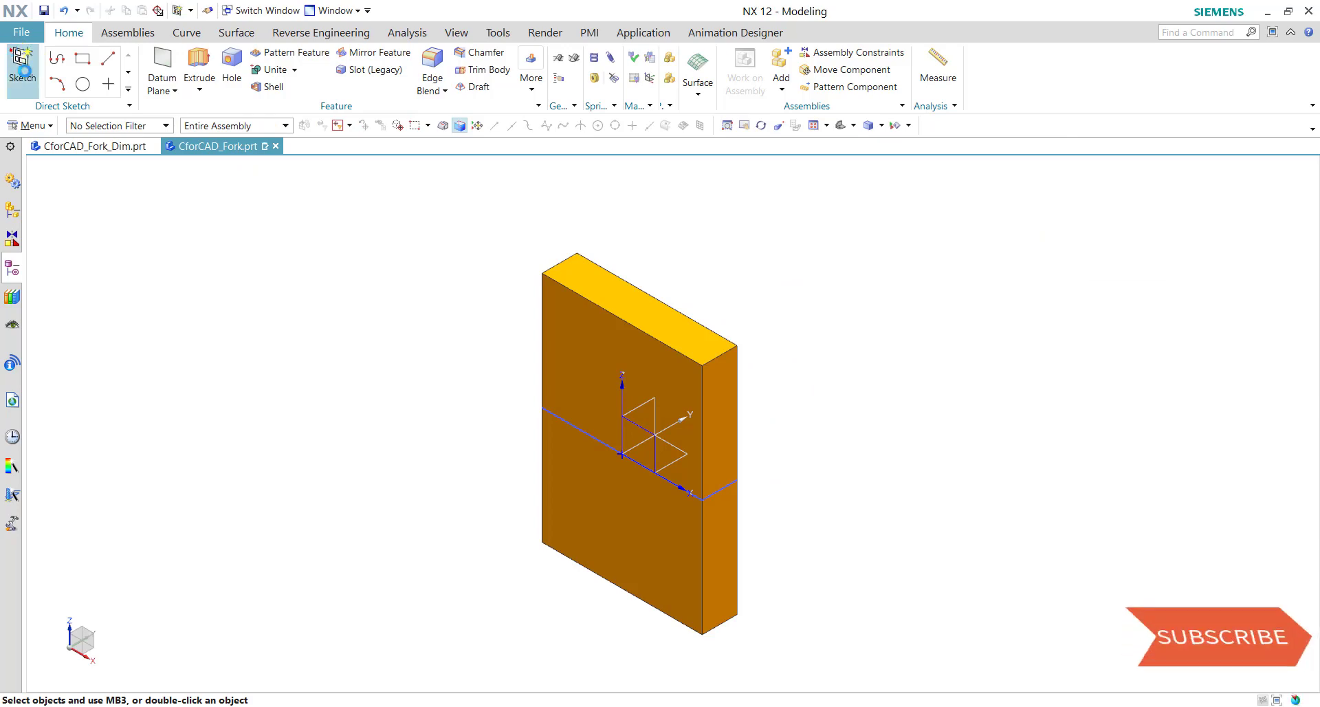
click(687, 331)
click(1131, 392)
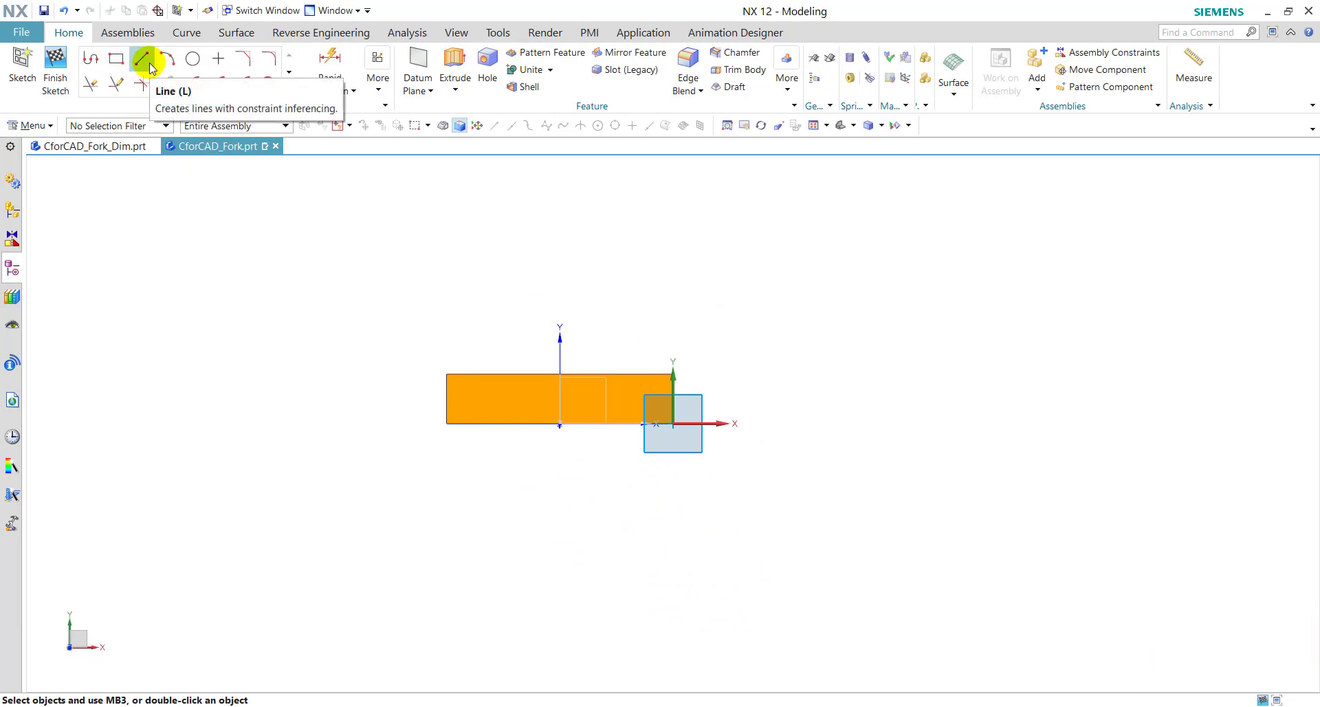
- Draw a 45 mm vertical line up from the midpoint of the plate's front edge, across the plate
click(150, 66)
click(559, 425)
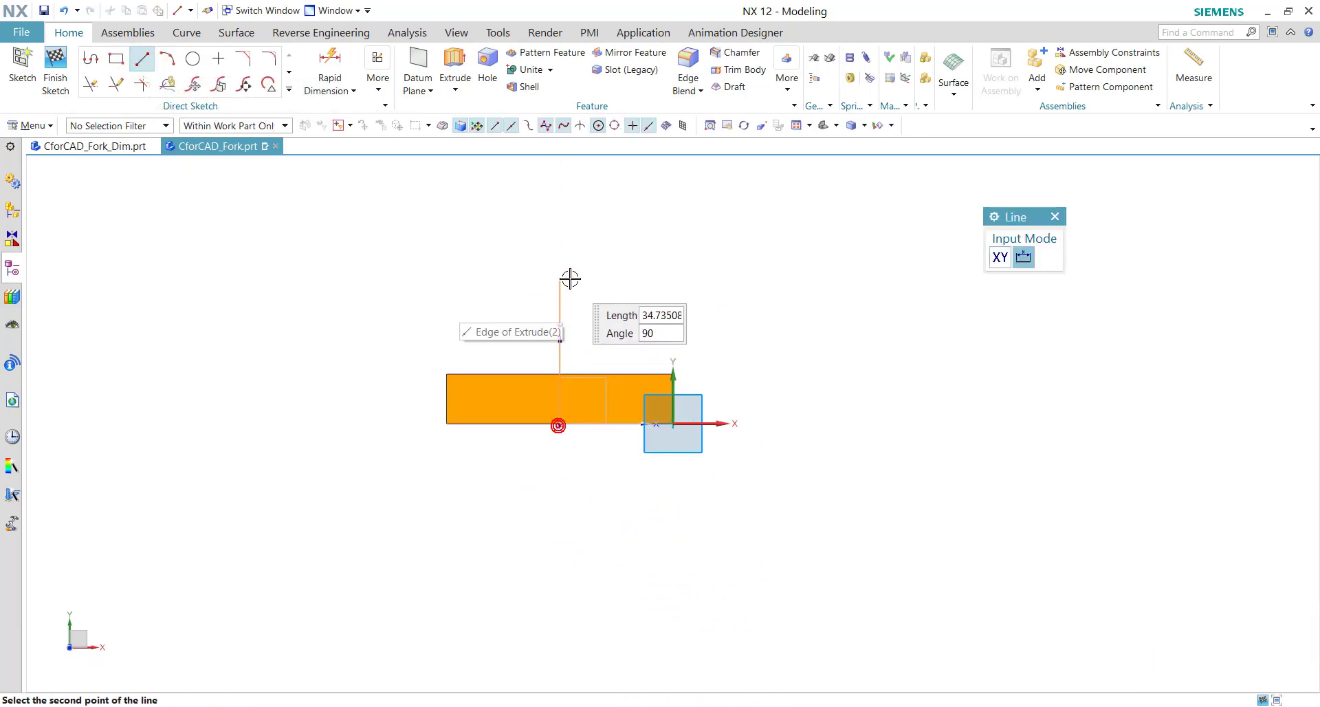
click(570, 275)
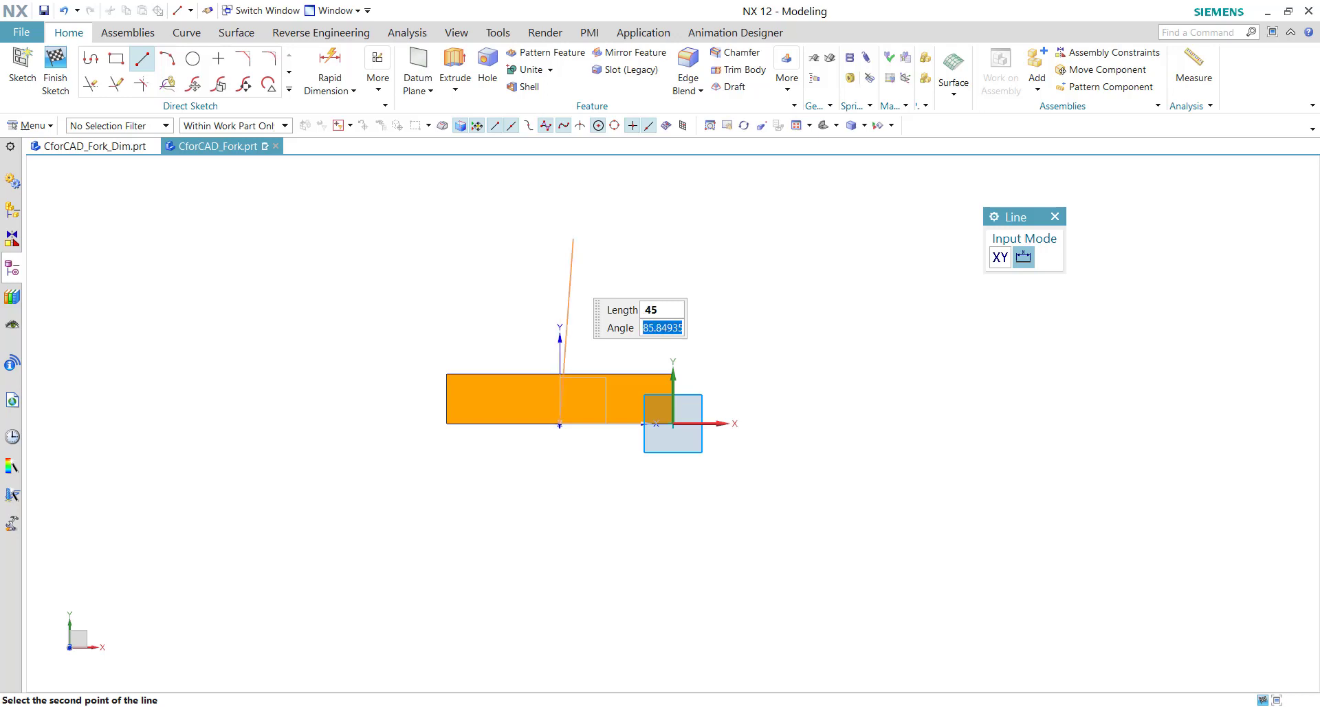
key(Return)
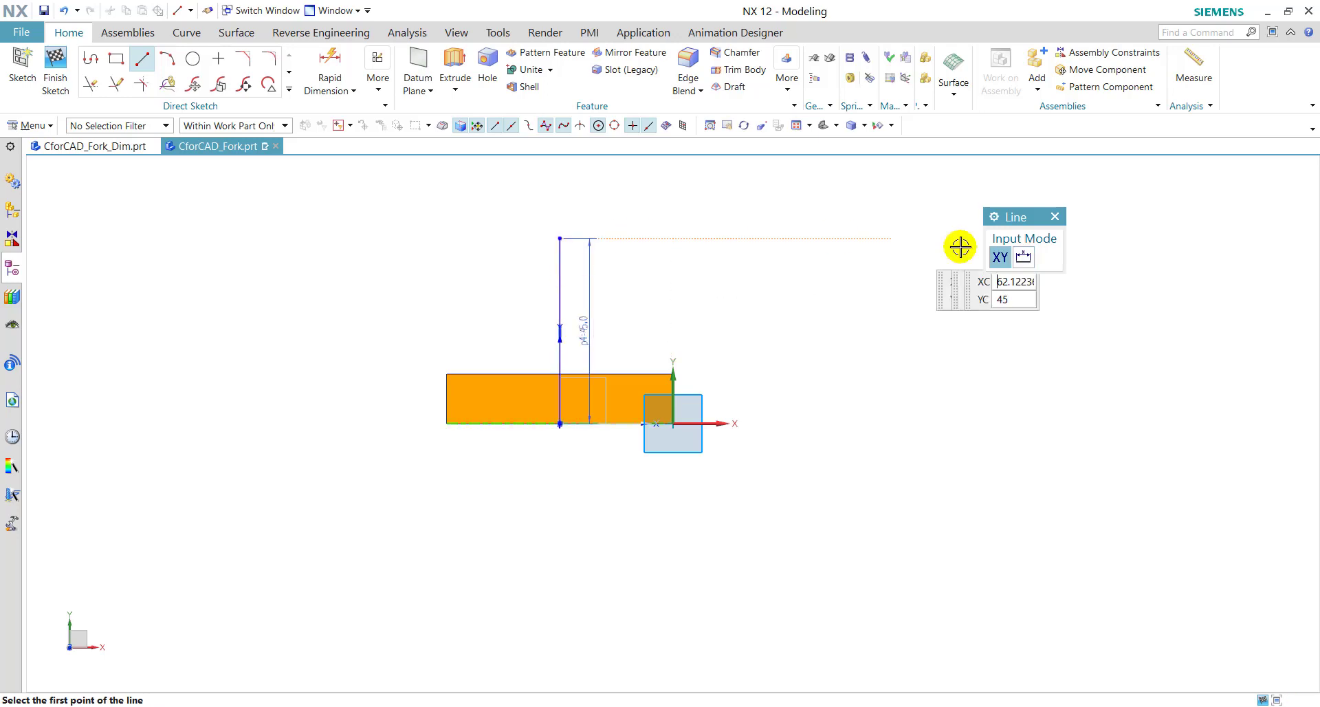
click(1055, 216)
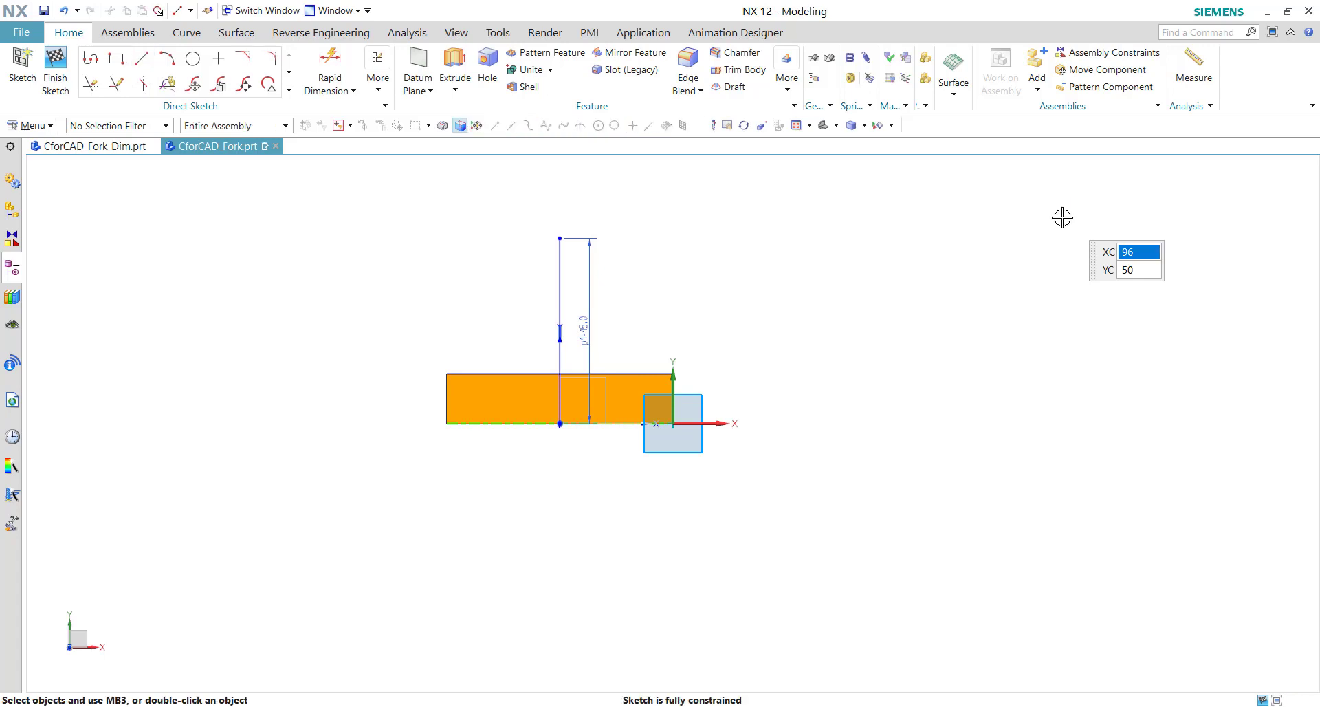
- Draw a 40 mm diameter circle centred on the upper end of the vertical line
click(192, 62)
click(558, 239)
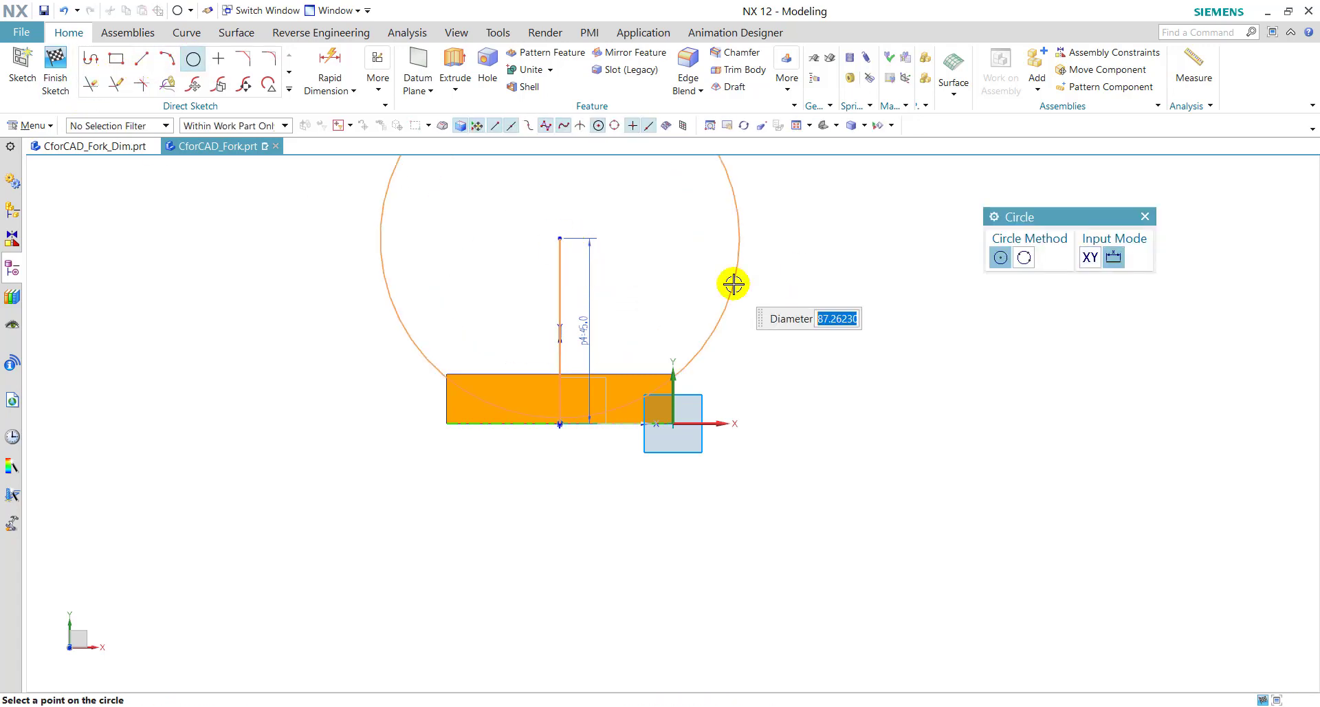
text(40)
key(Return)
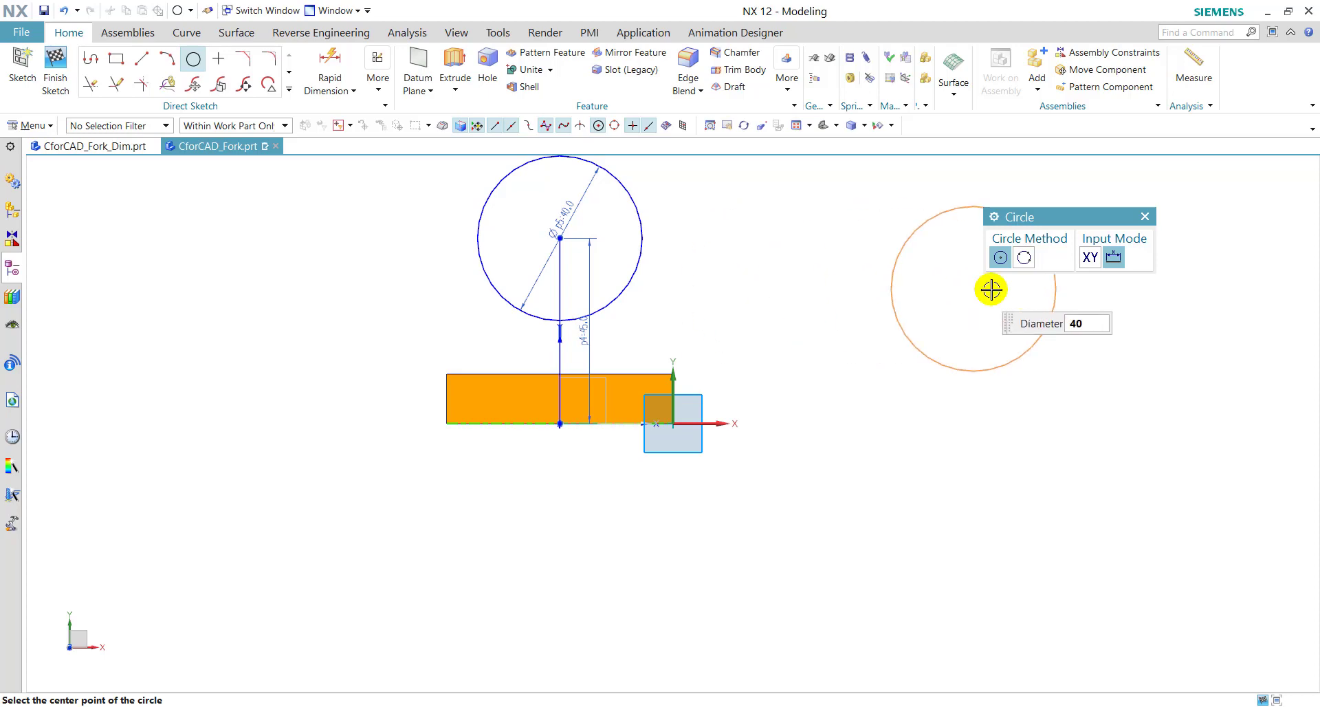
- Draw two lines from the plate's rear corners, each ending tangent to its side of the 40 mm circle
click(1147, 218)
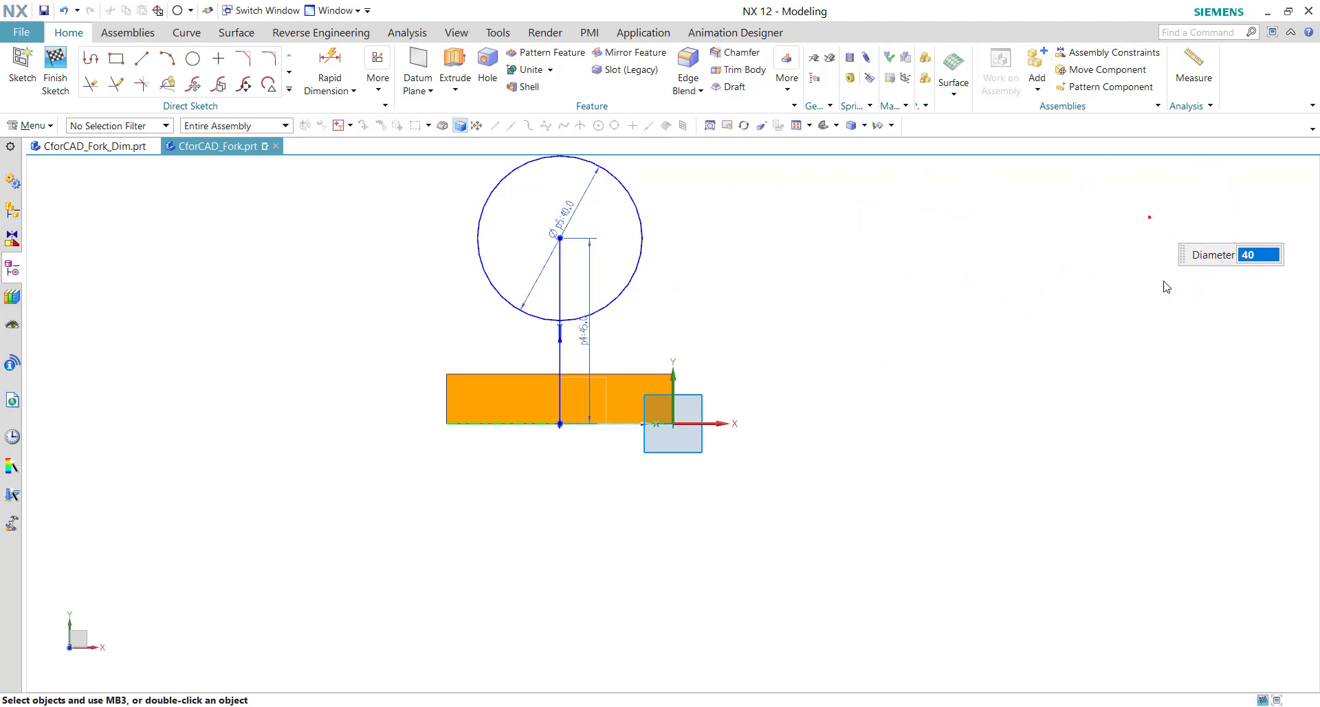
click(141, 59)
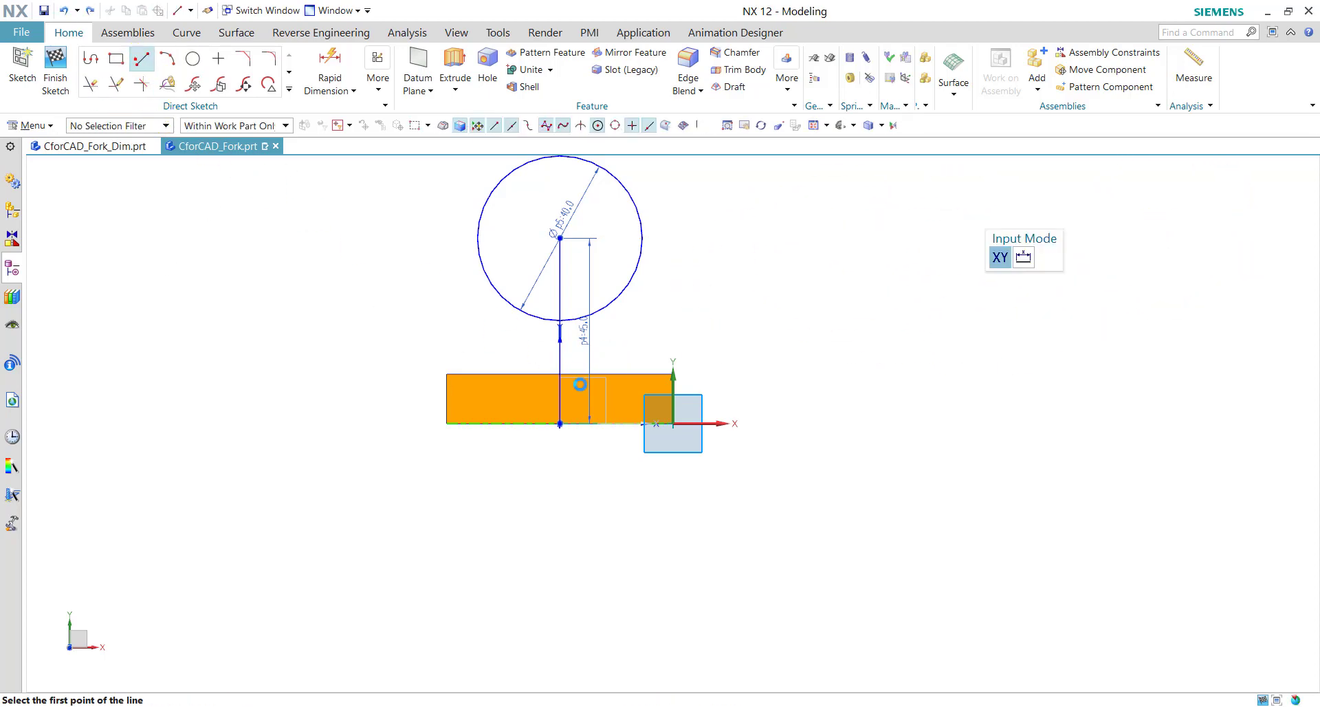
click(447, 371)
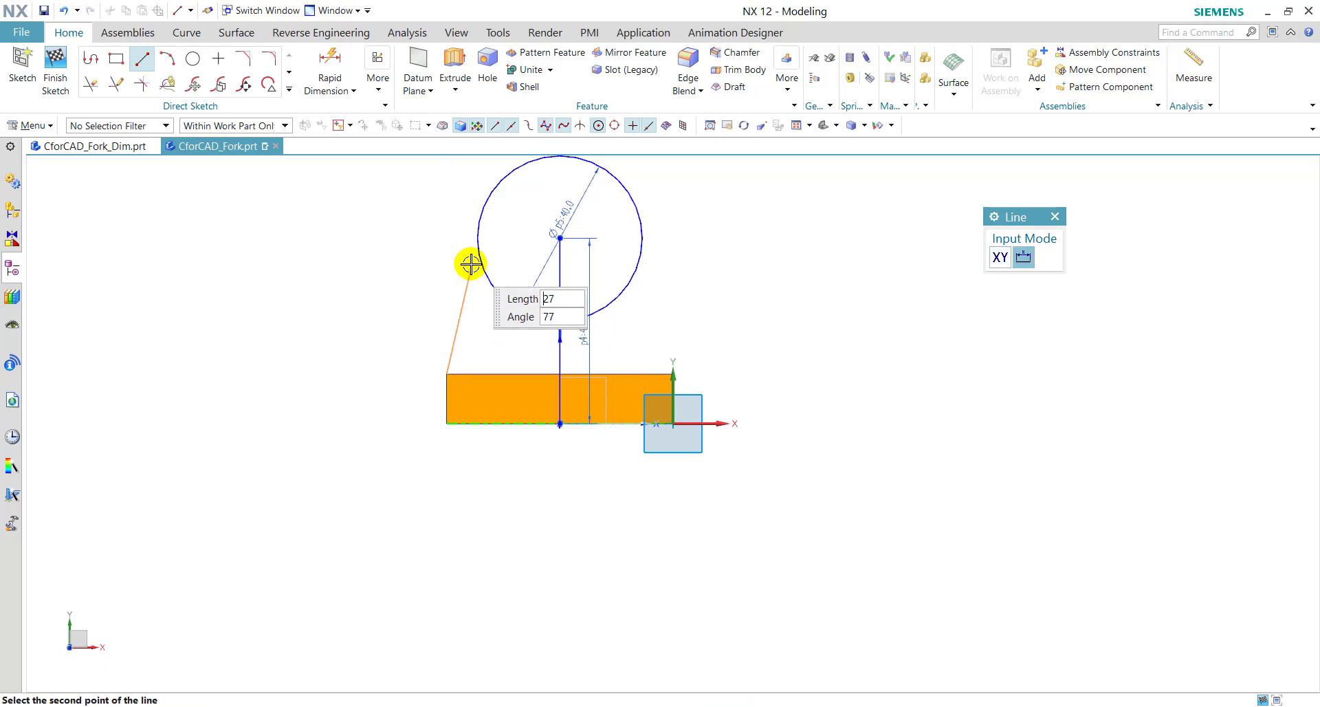
click(478, 221)
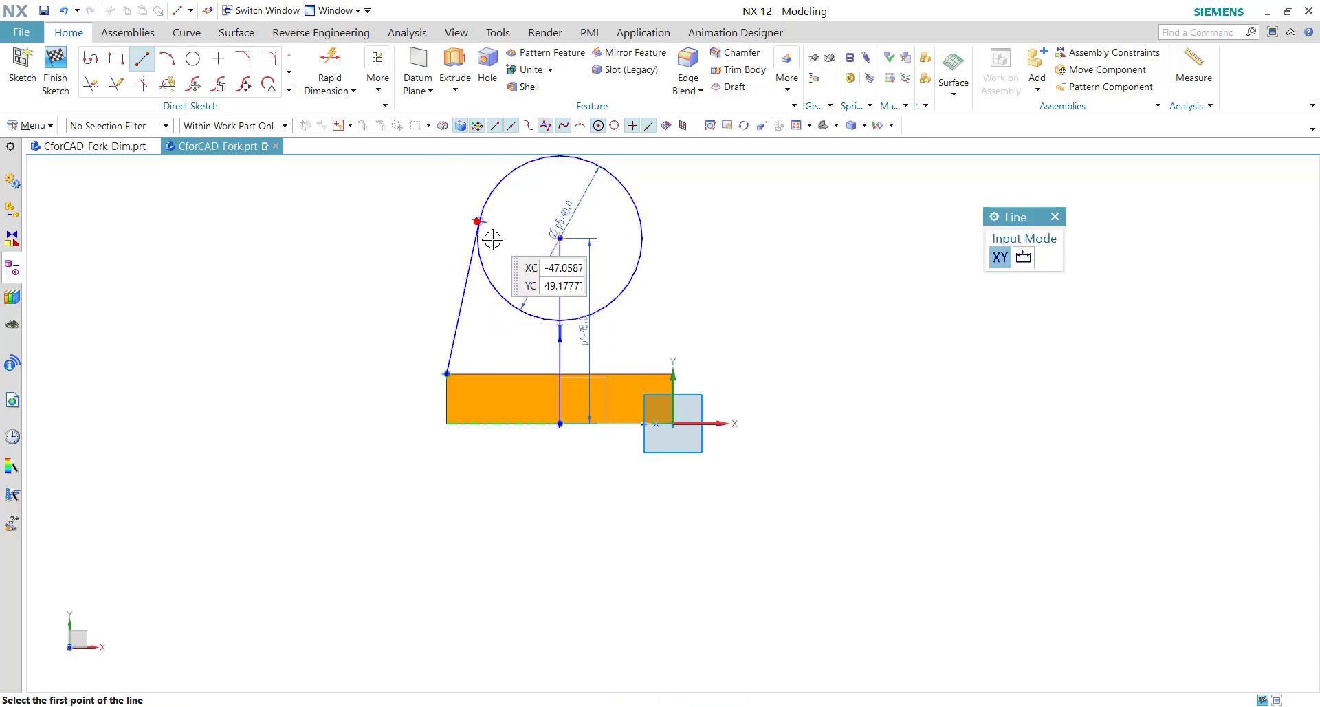
click(672, 375)
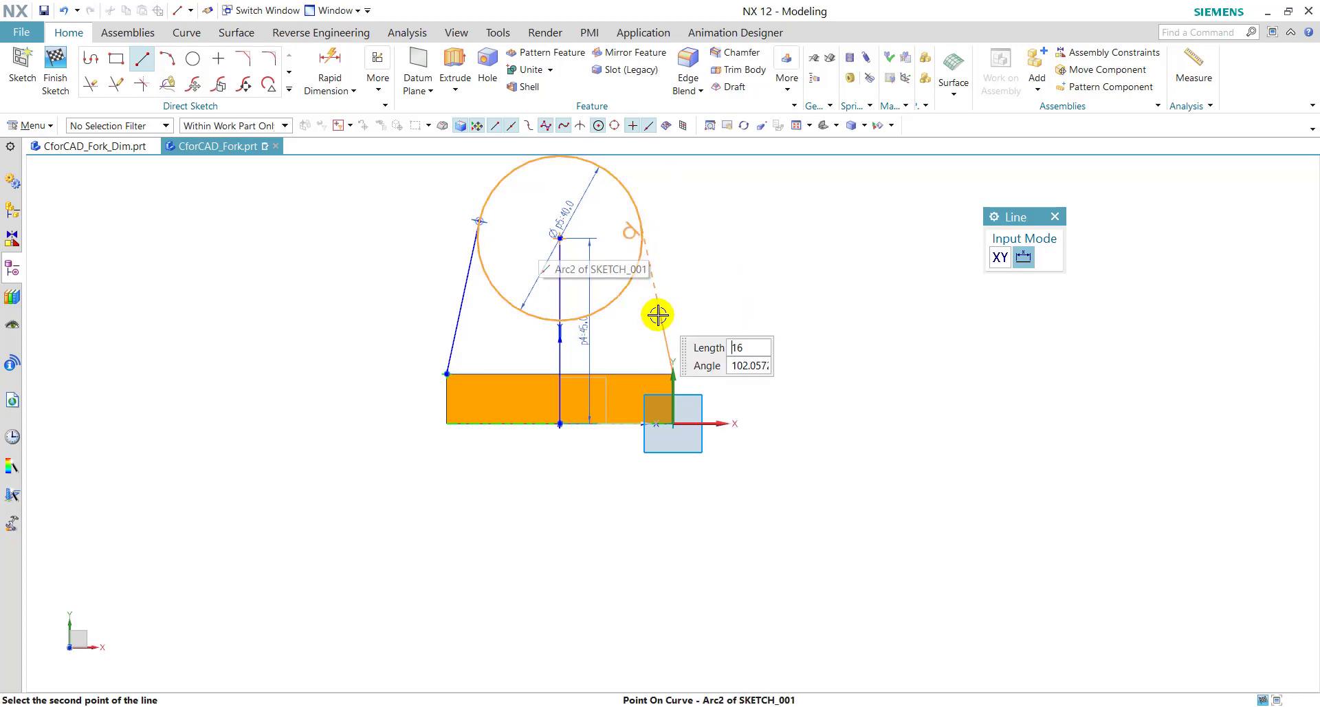
click(642, 233)
- Trim away the circle's lower arc between the tangent lines and convert the vertical centre line to a reference line
click(91, 85)
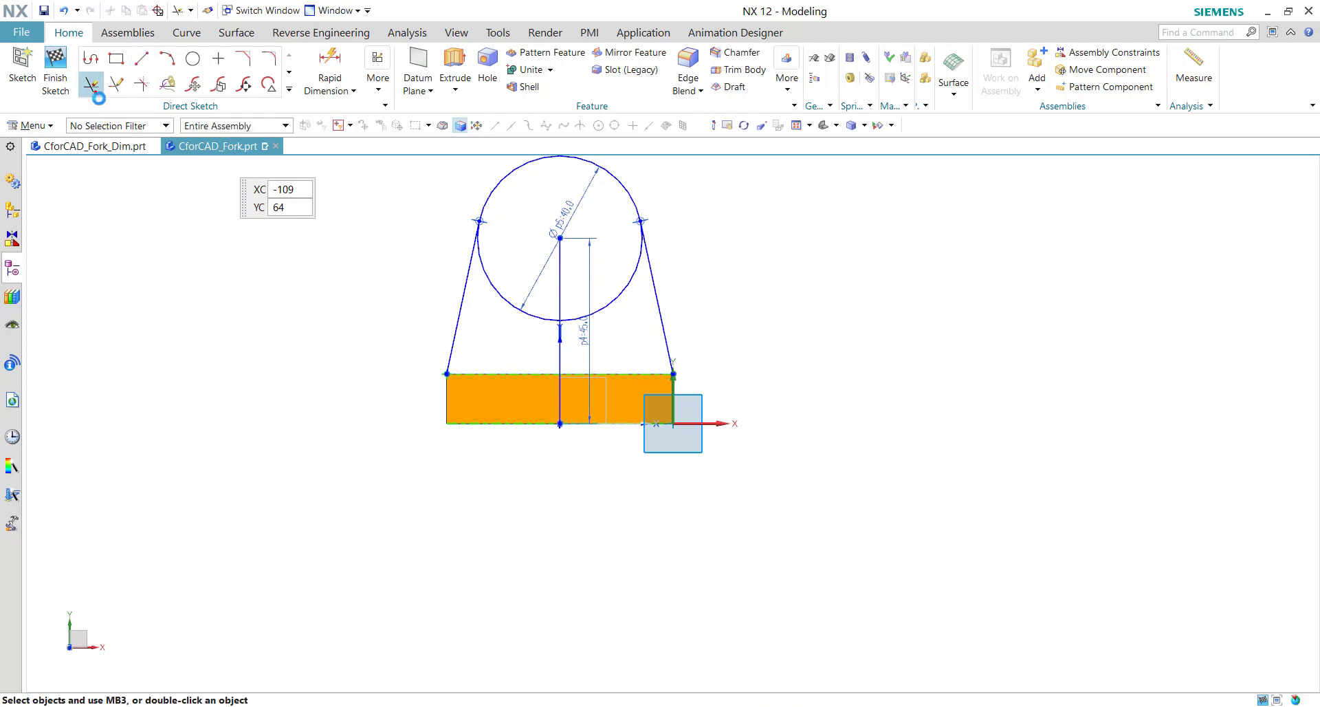
click(533, 310)
drag(609, 282, 630, 320)
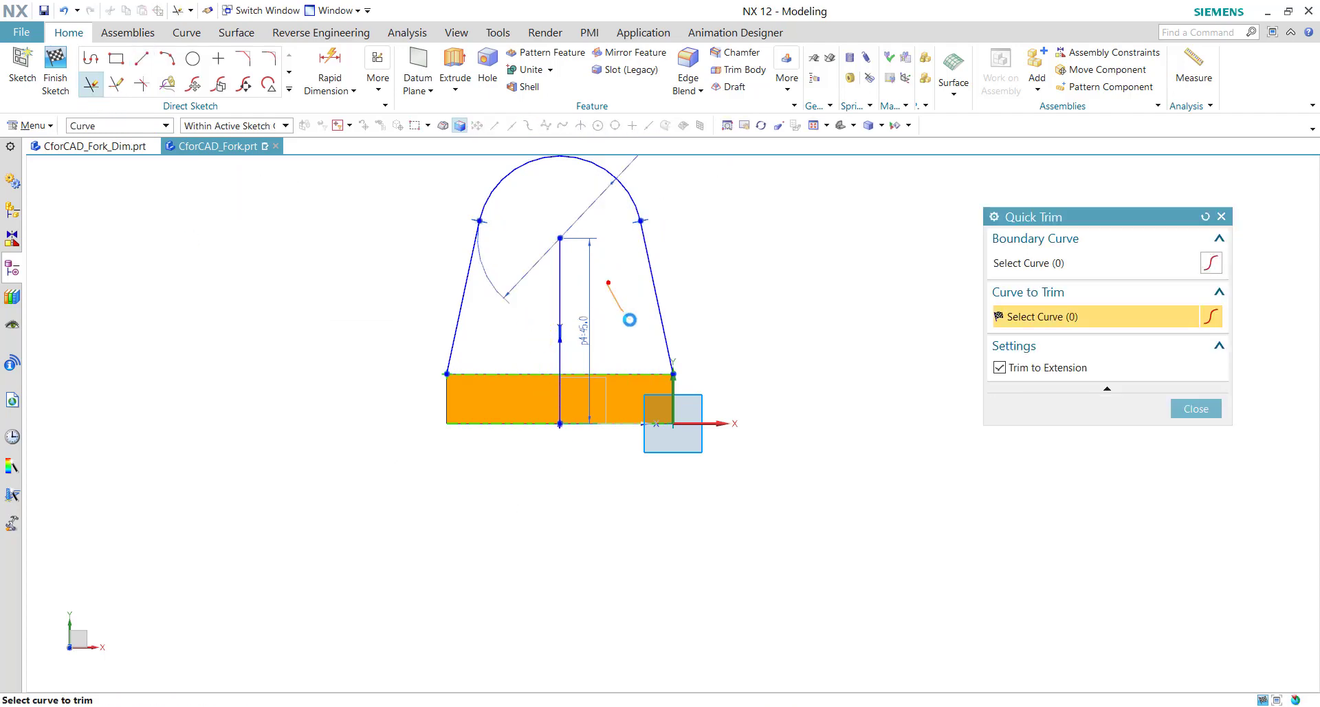
click(1176, 410)
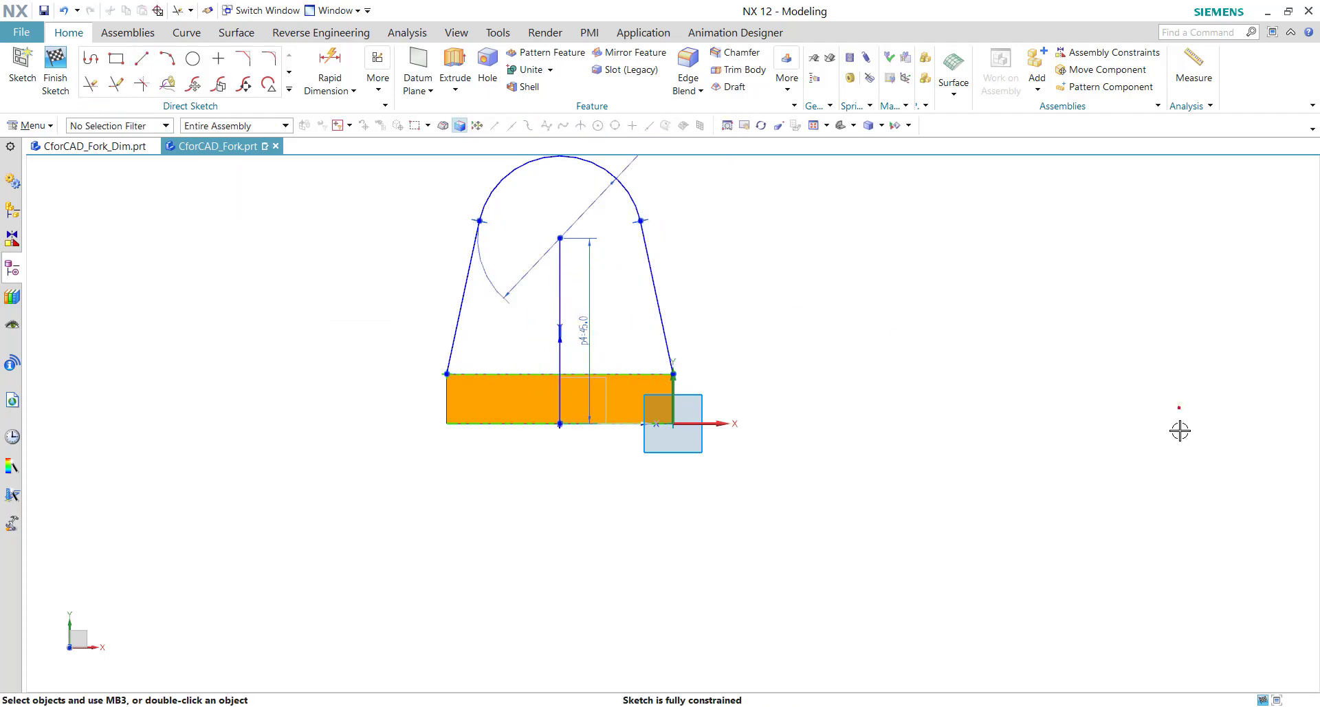
right_click(564, 289)
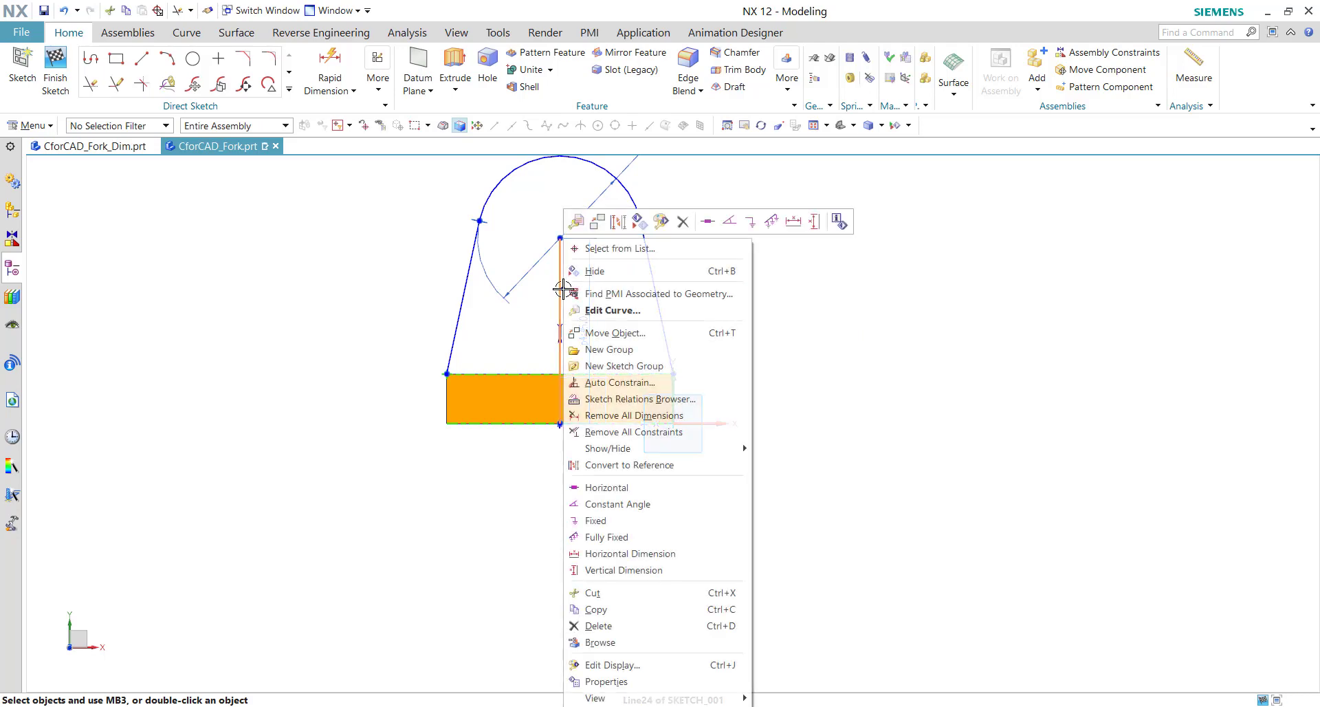
click(629, 466)
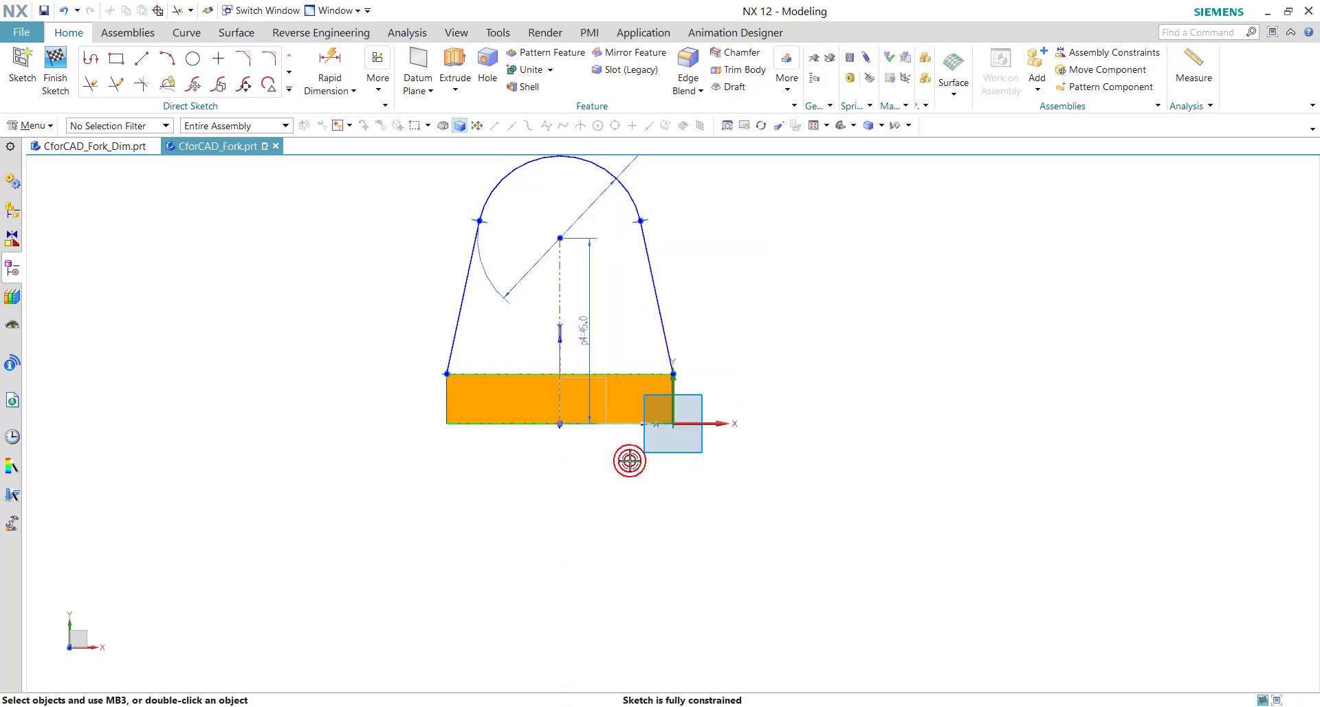
- Close the arm profile with connected lines along the plate's two short sides and front edge, and finish the sketch
click(103, 60)
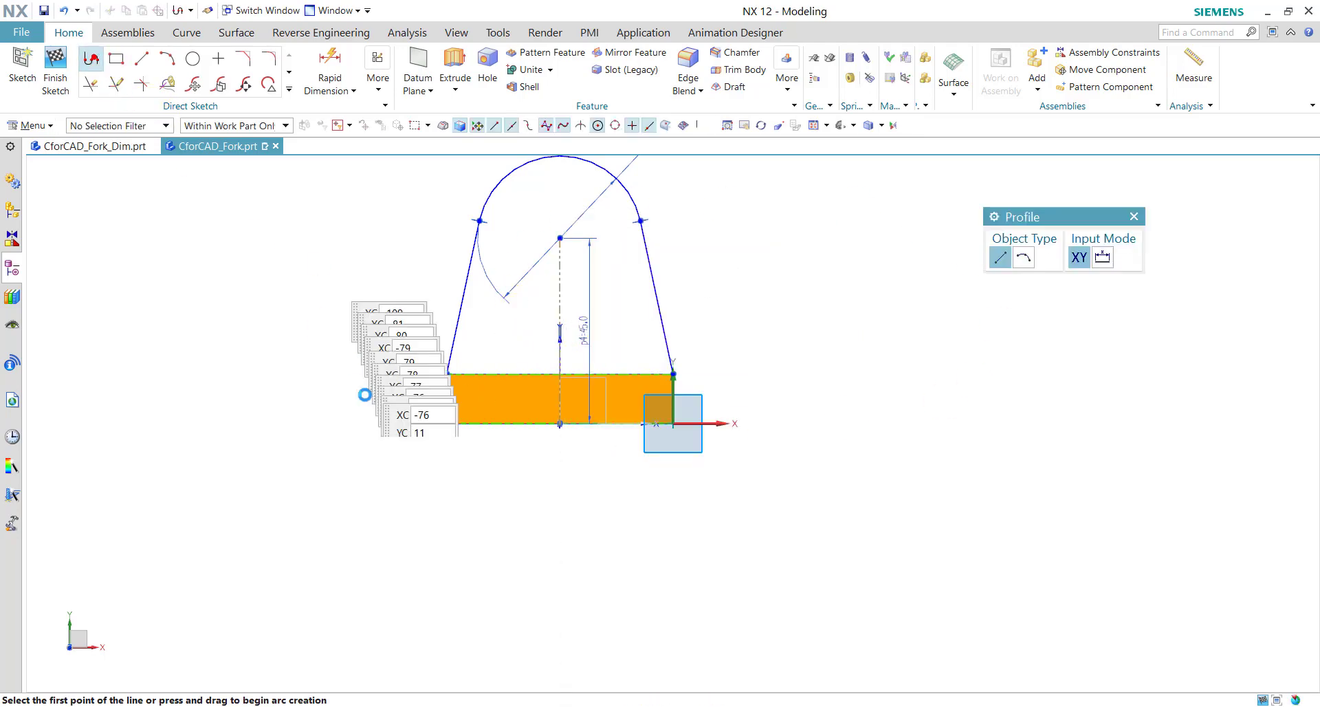
click(445, 374)
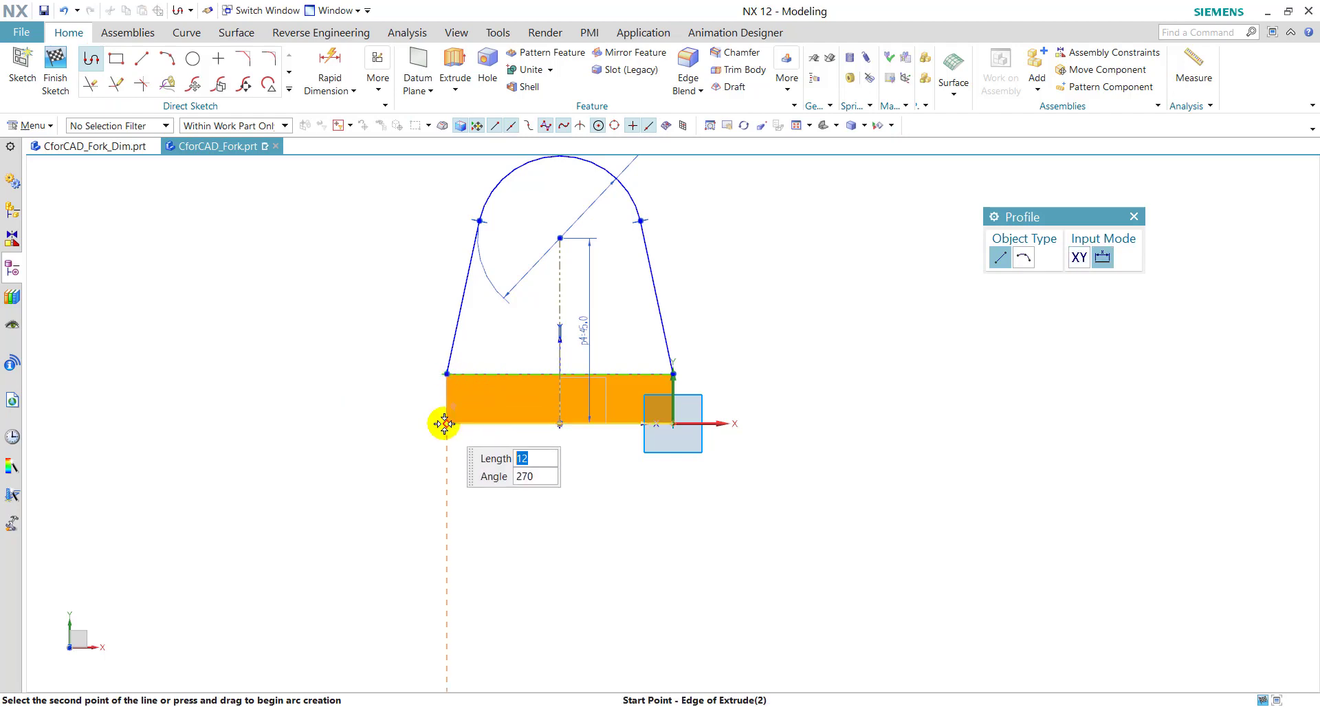
click(446, 423)
click(674, 423)
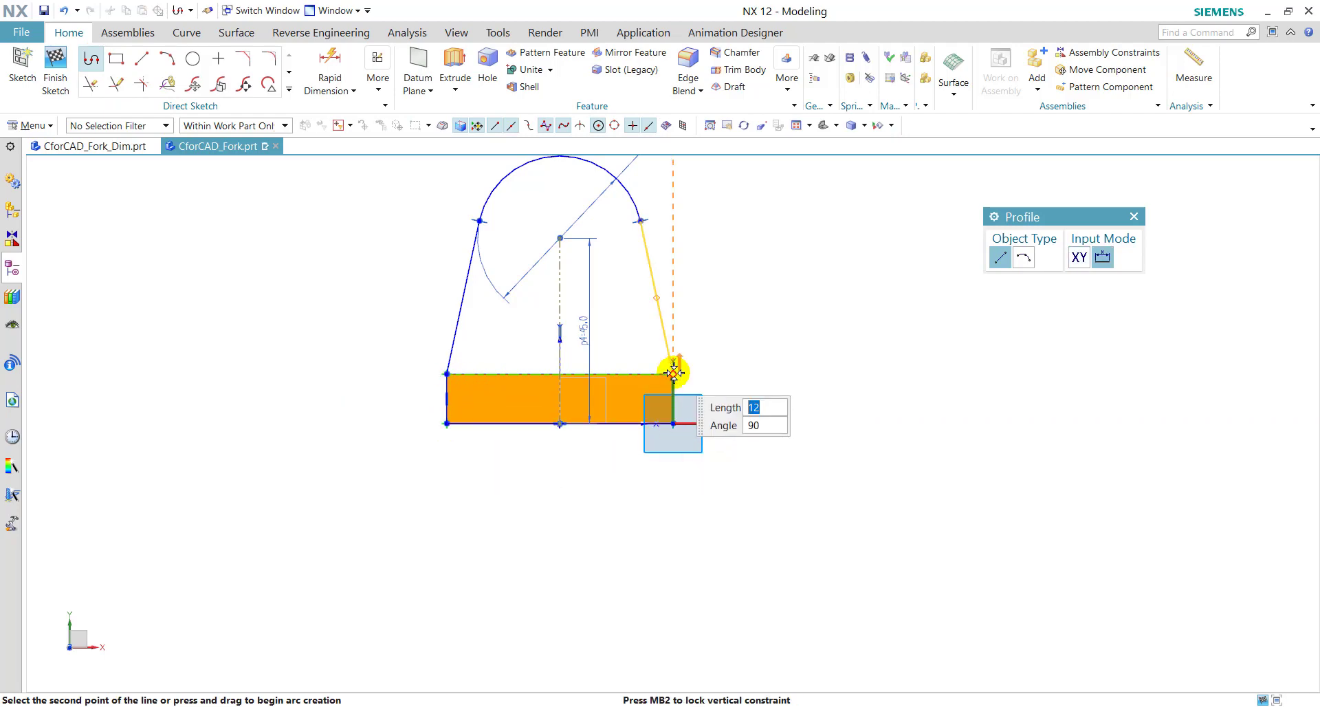
click(1134, 216)
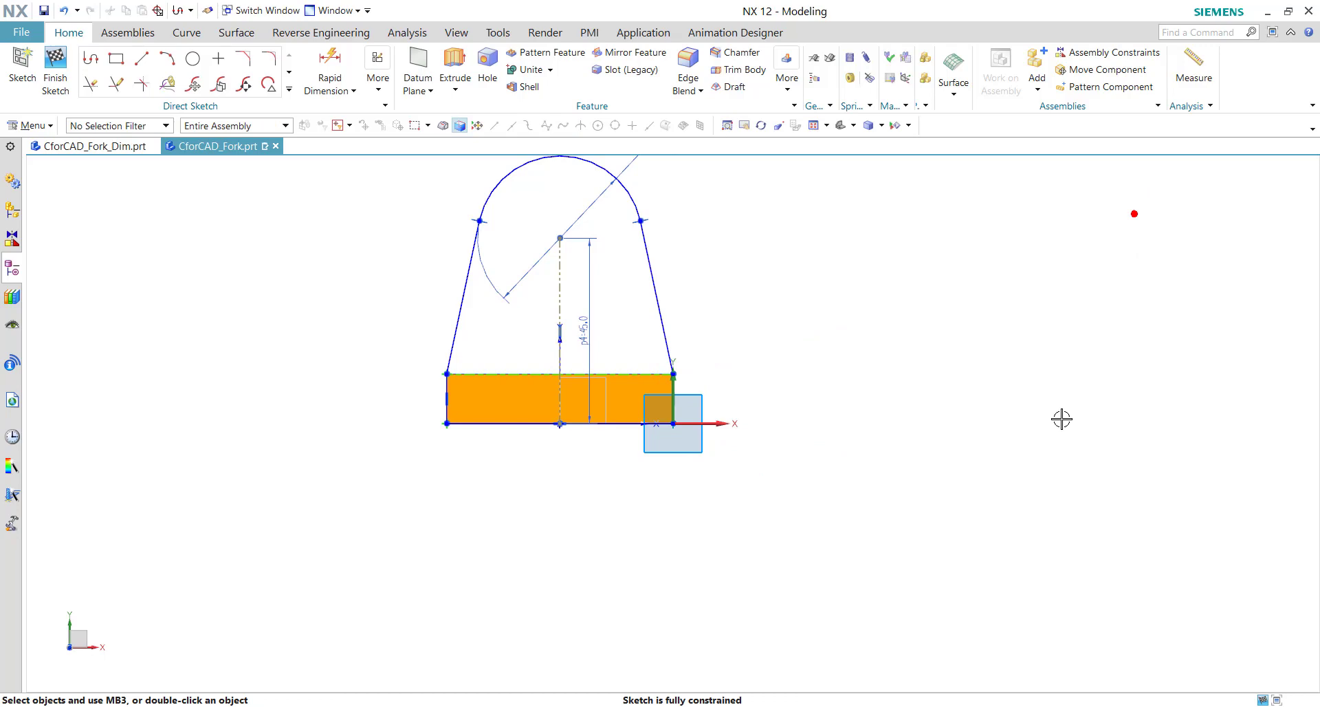
click(55, 62)
- After checking the arm thickness in the dimensioned reference part, extrude the arm profile 12 mm downward and unite it with the plate
key(ctrl+Tab)
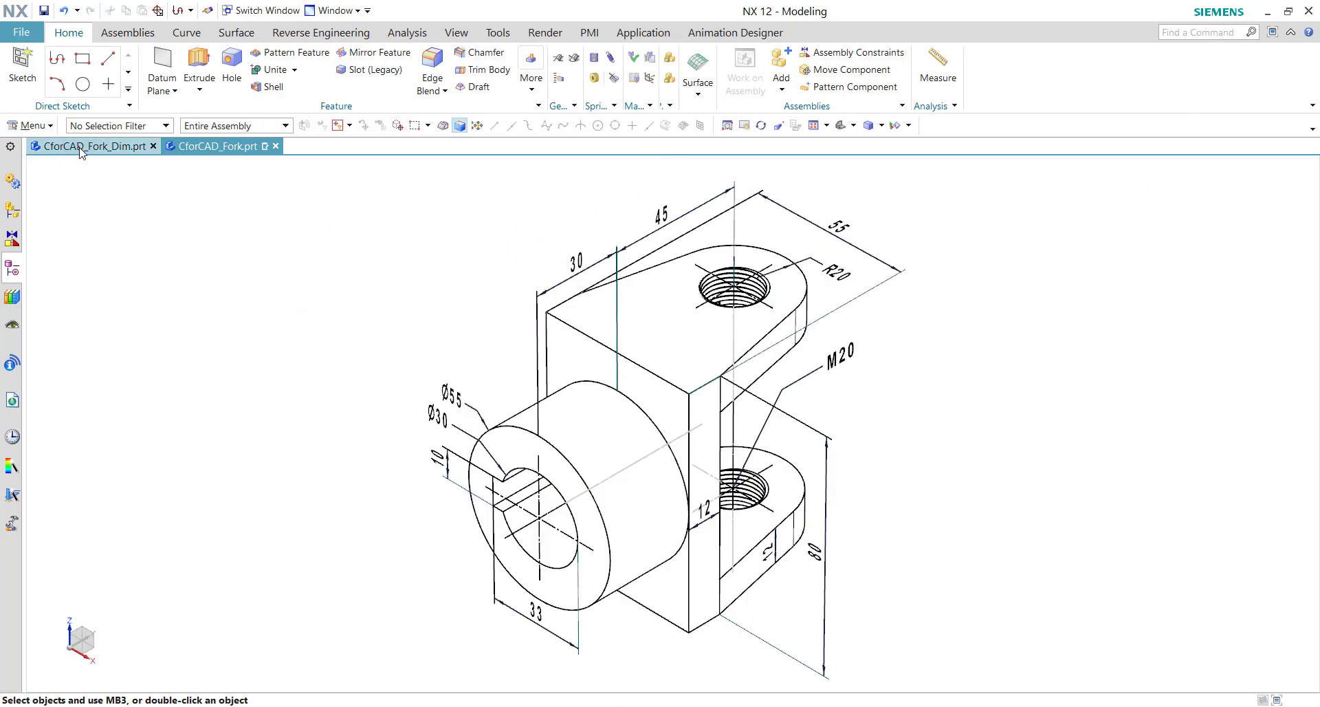
click(688, 397)
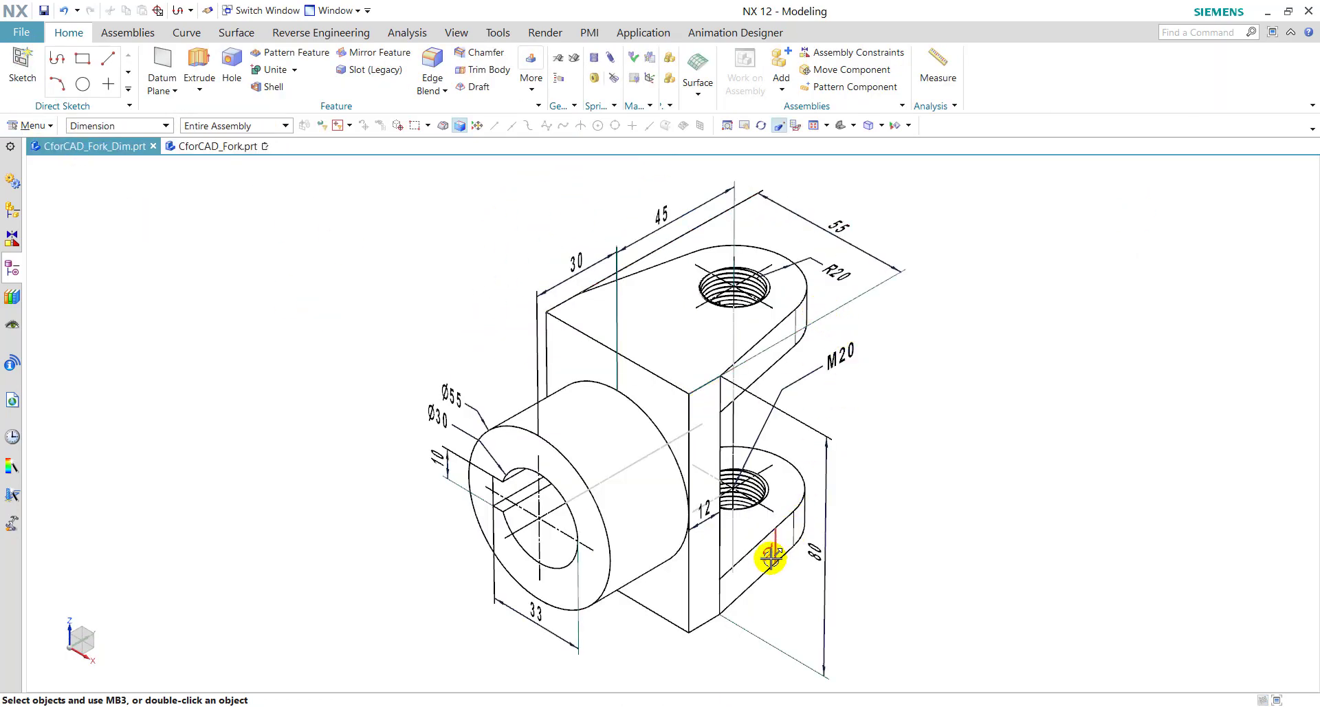
click(218, 146)
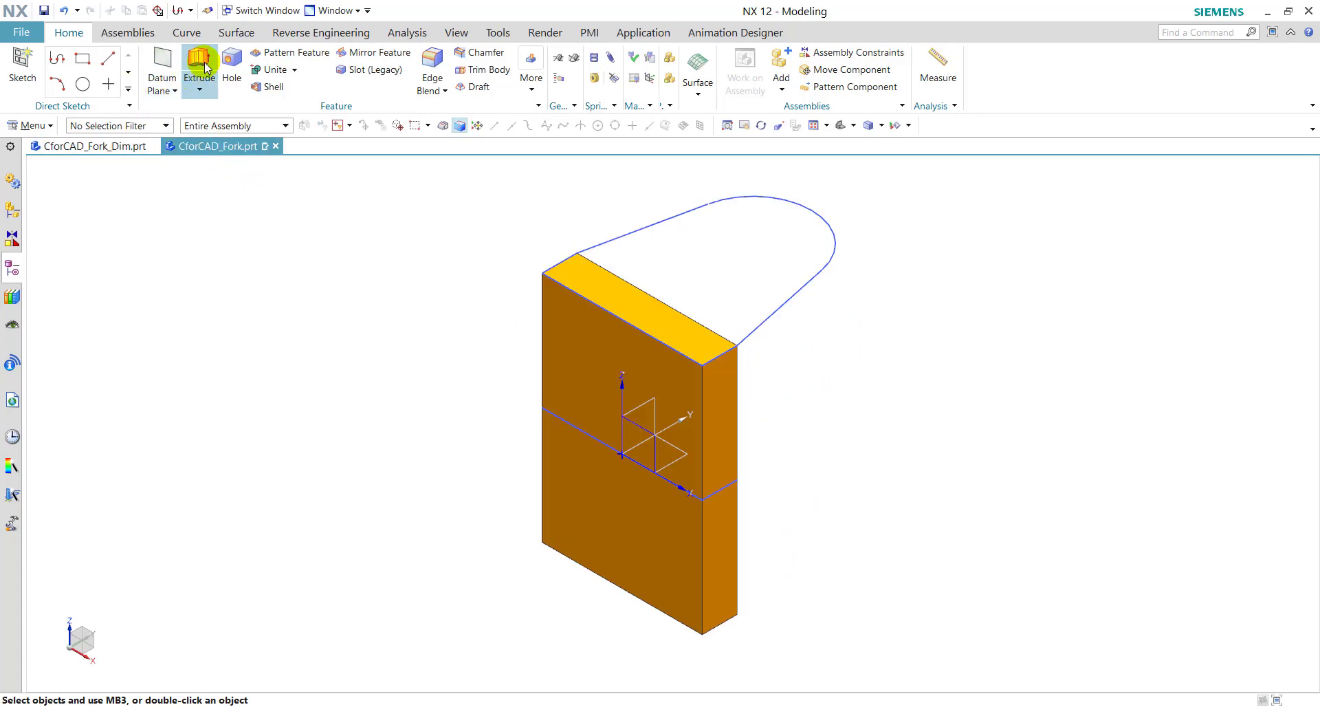
click(763, 249)
click(1179, 316)
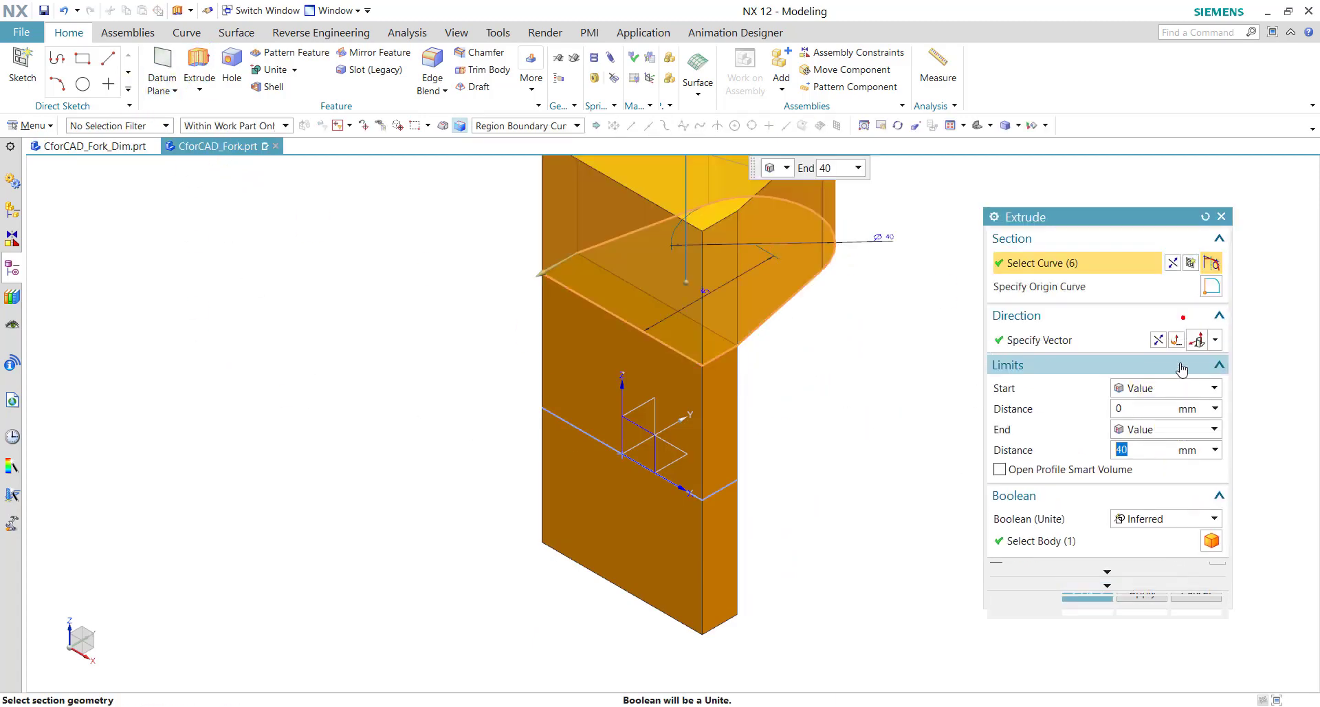
click(1158, 339)
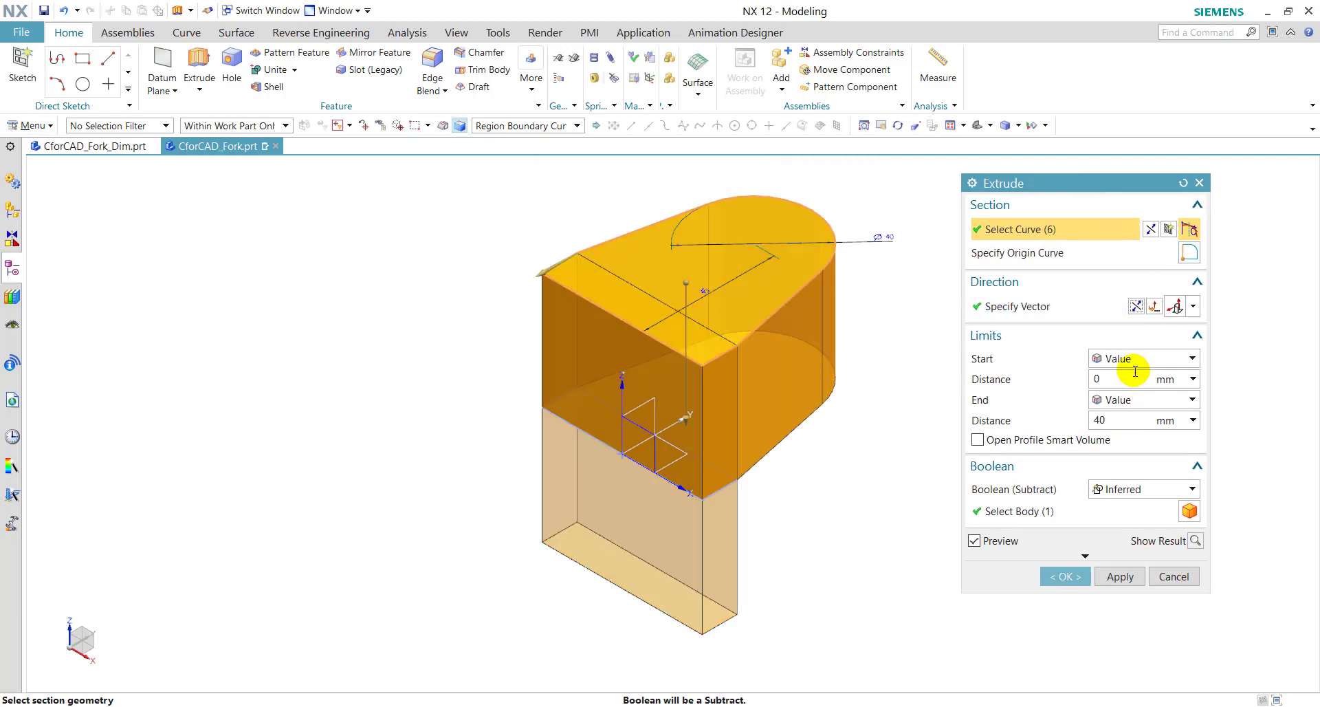
double_click(1115, 417)
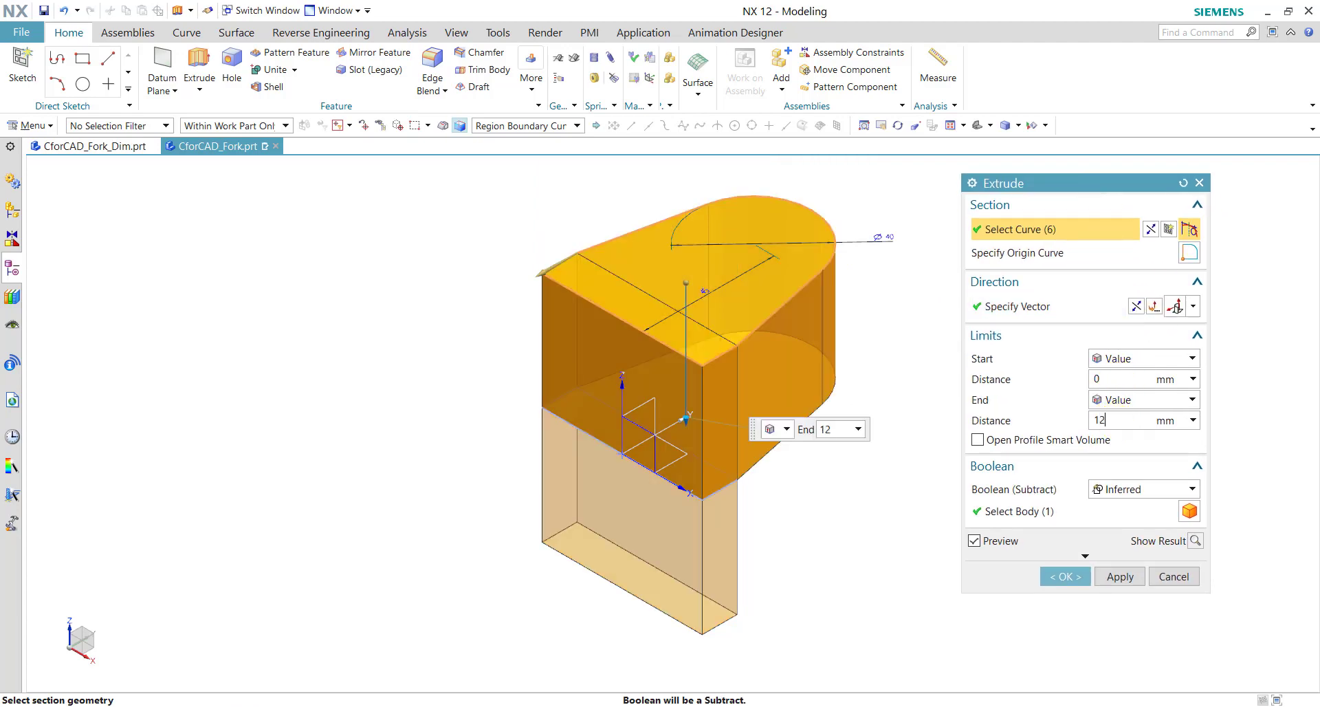
click(1141, 489)
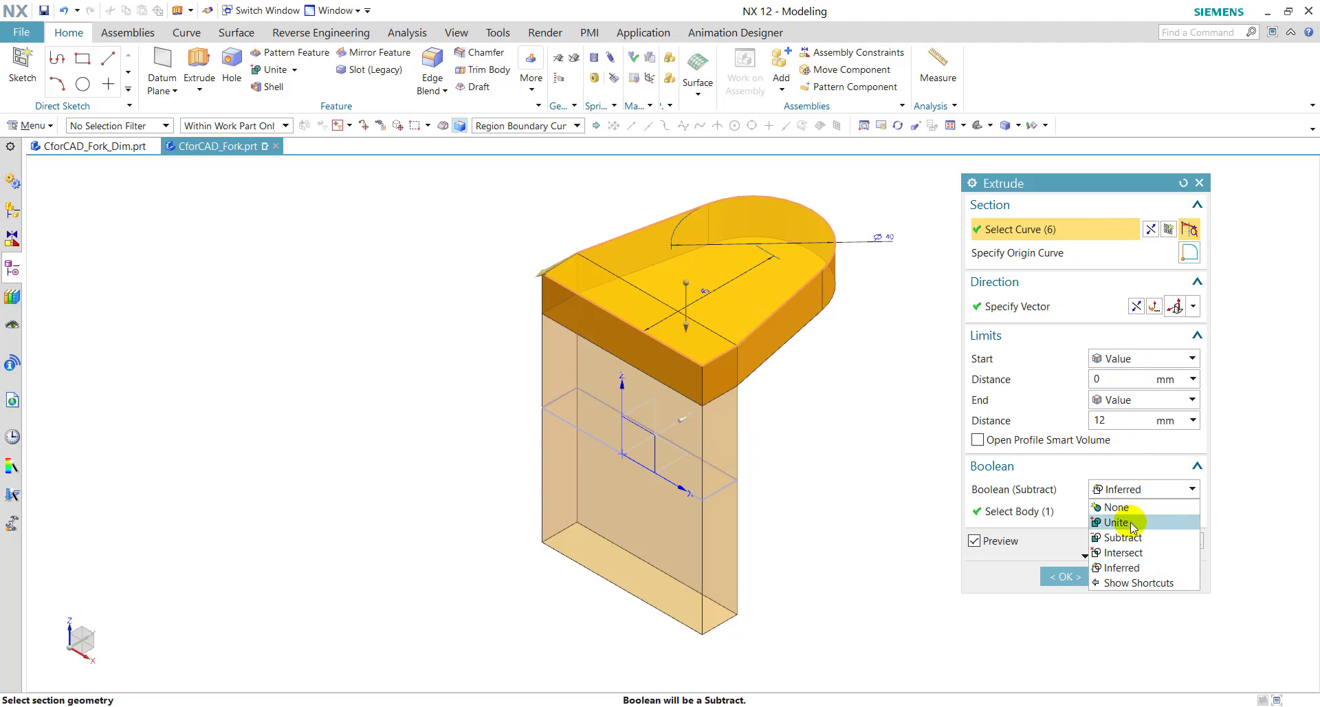
click(1131, 521)
click(1121, 578)
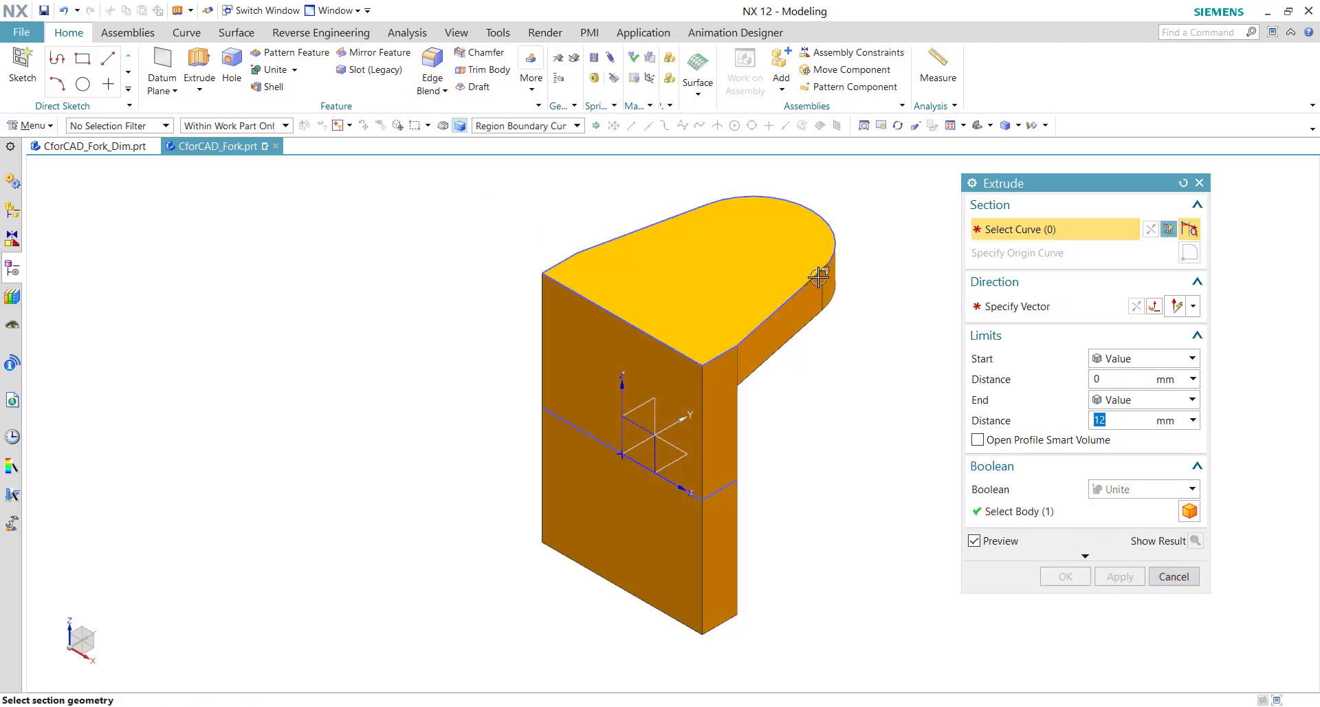
click(816, 310)
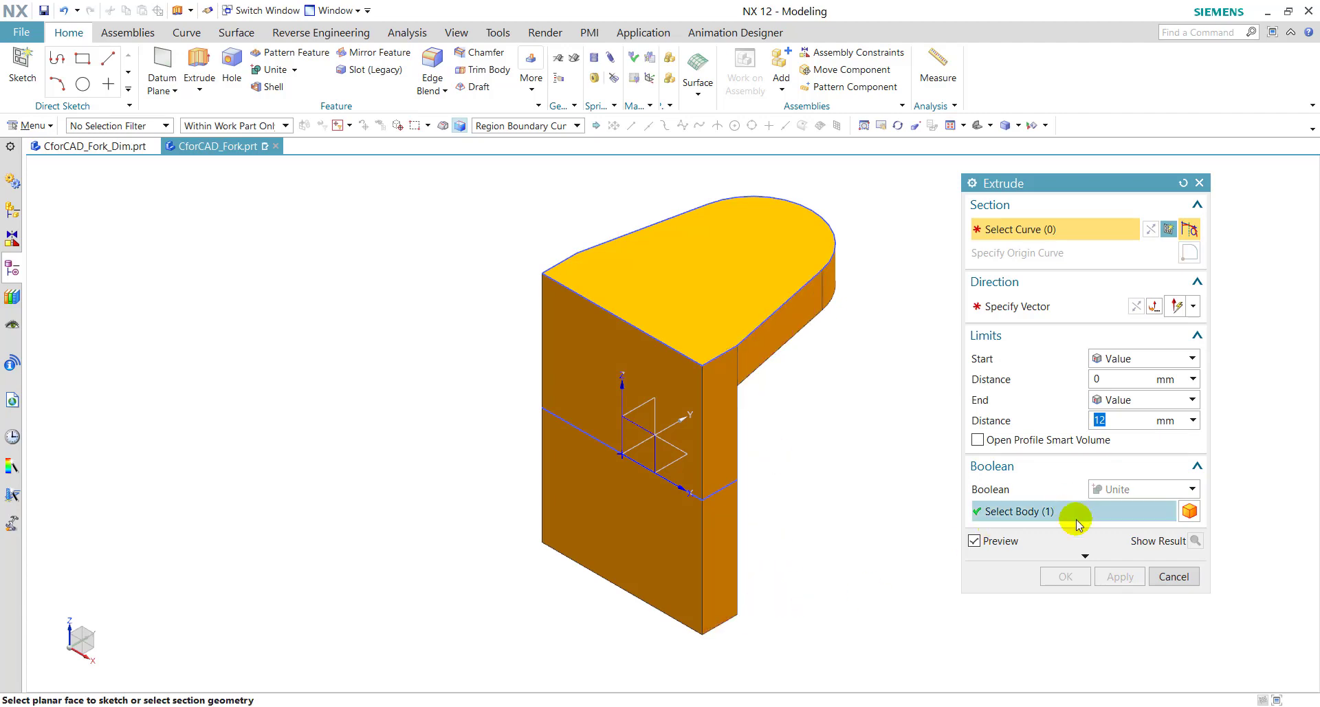
click(1175, 577)
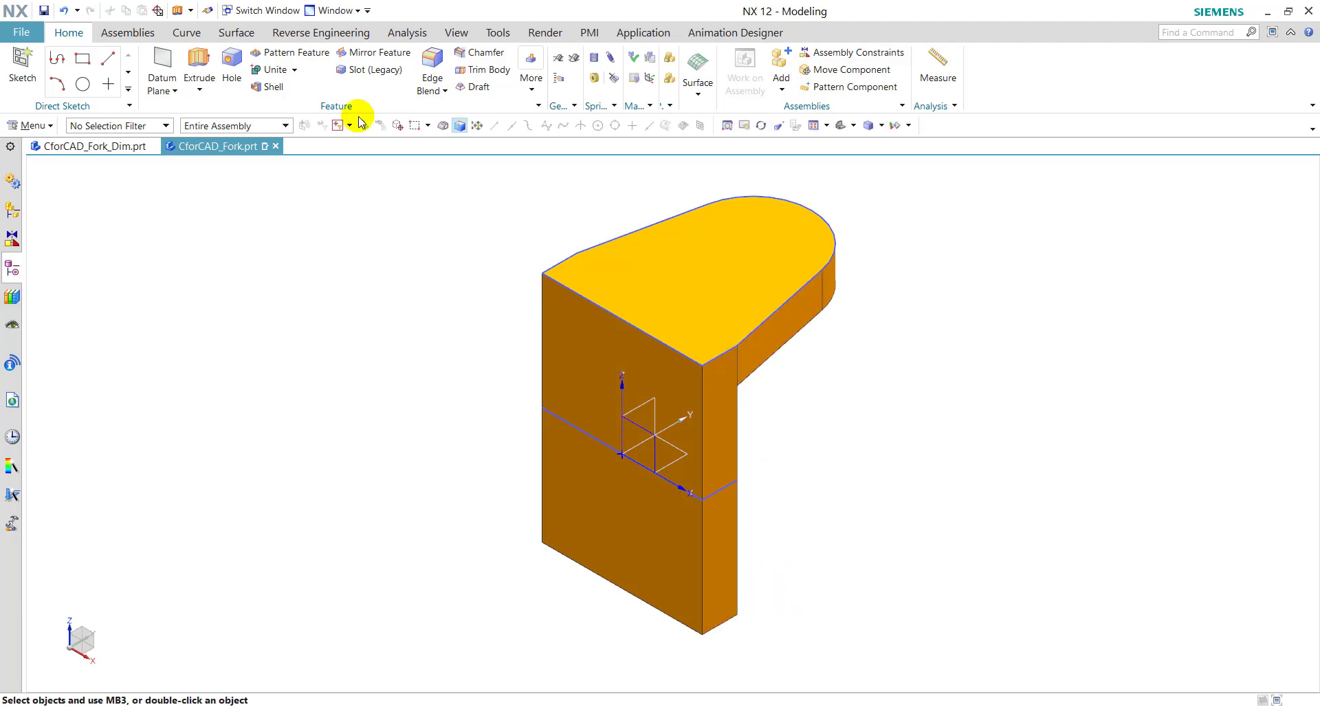
- Mirror the extruded fork arm about the XY plane of the datum coordinate system
click(371, 52)
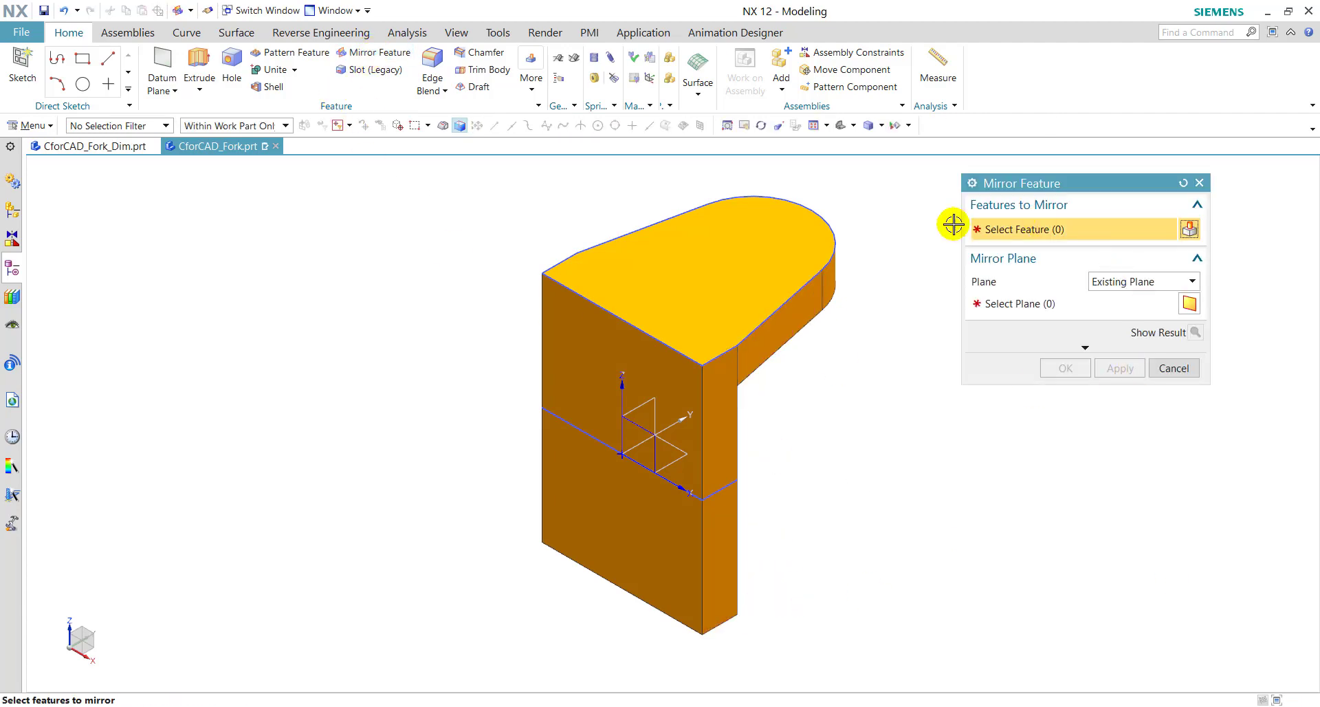
click(795, 304)
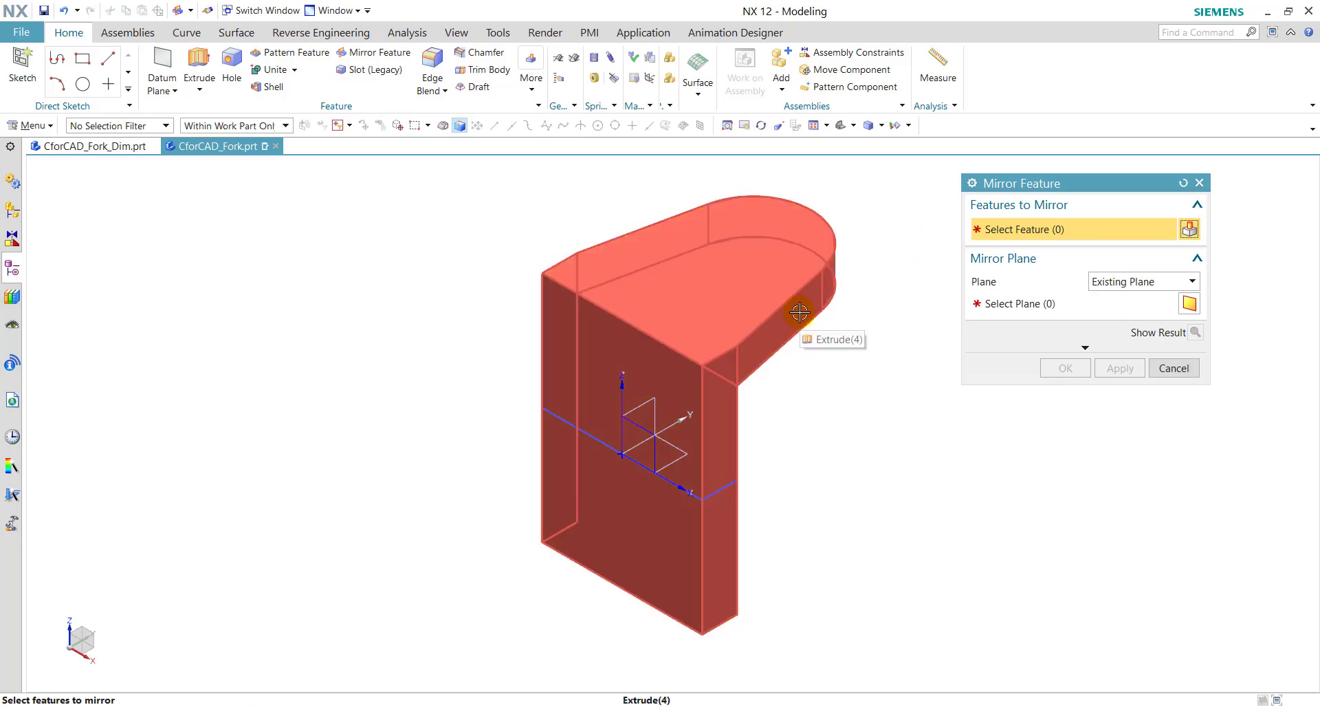
click(1024, 304)
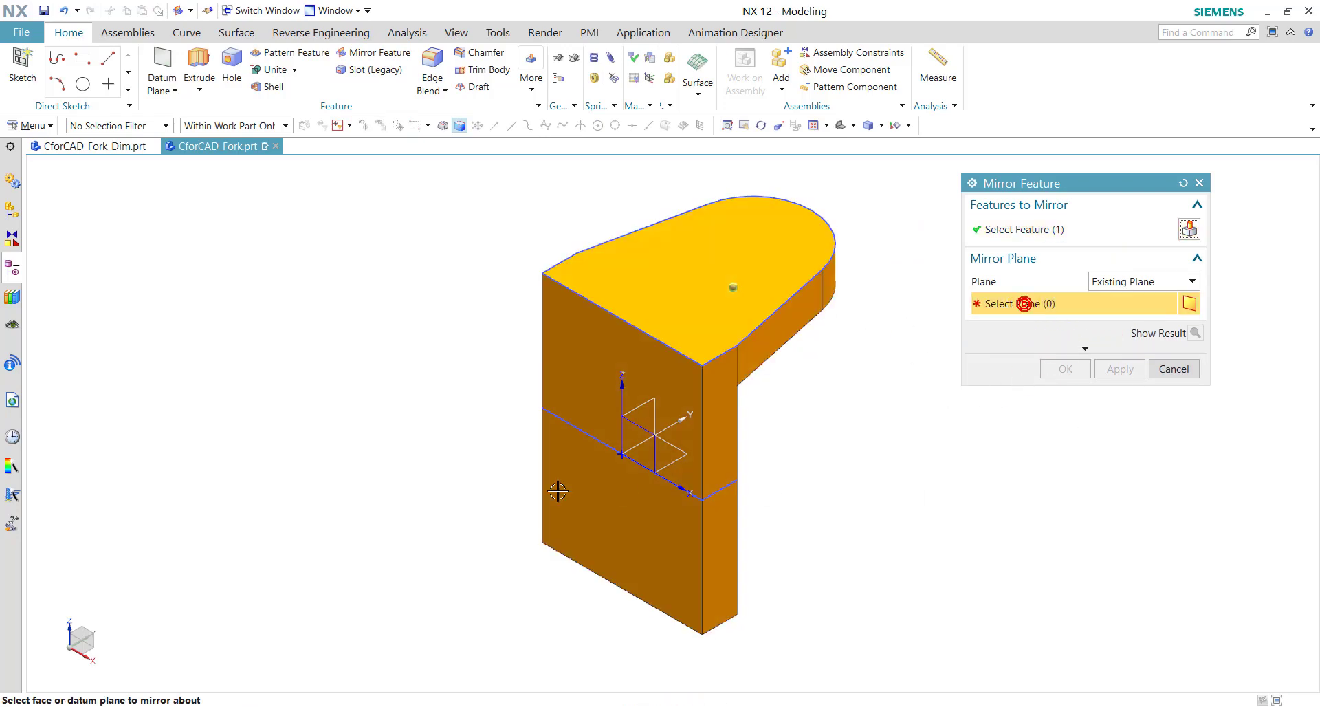
click(667, 457)
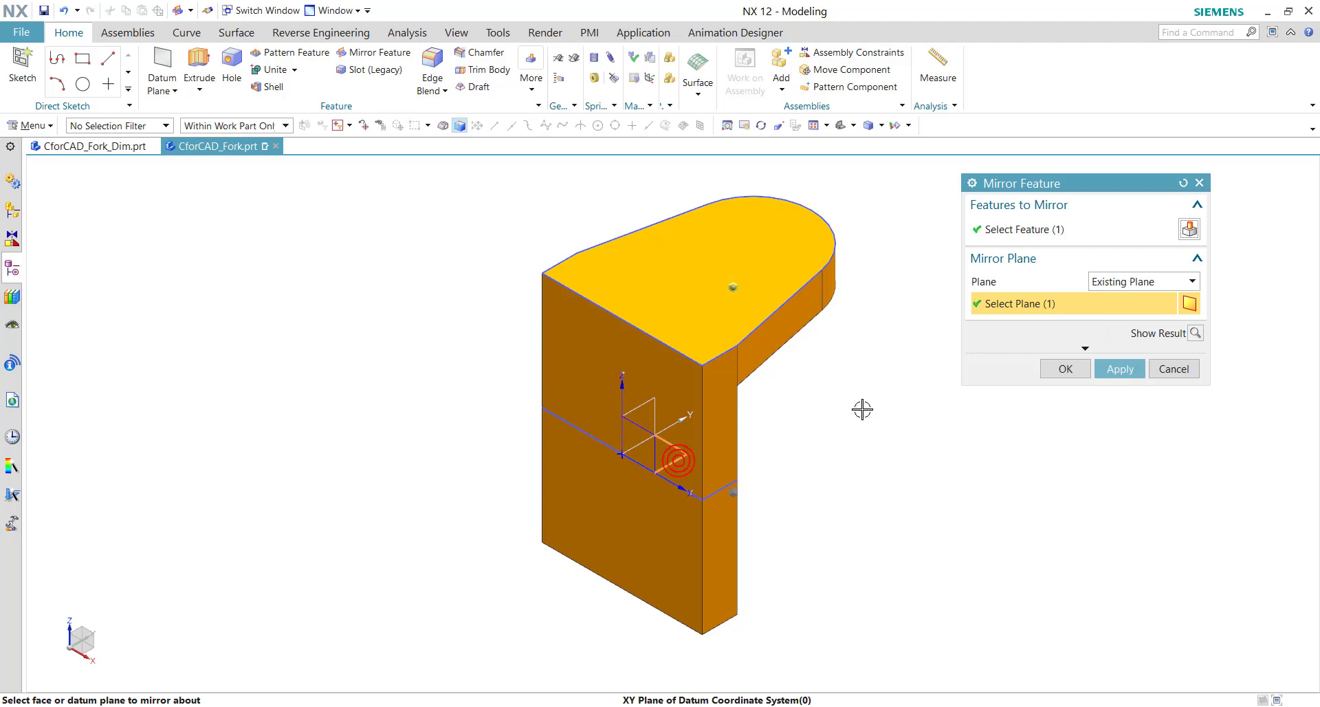
click(1116, 370)
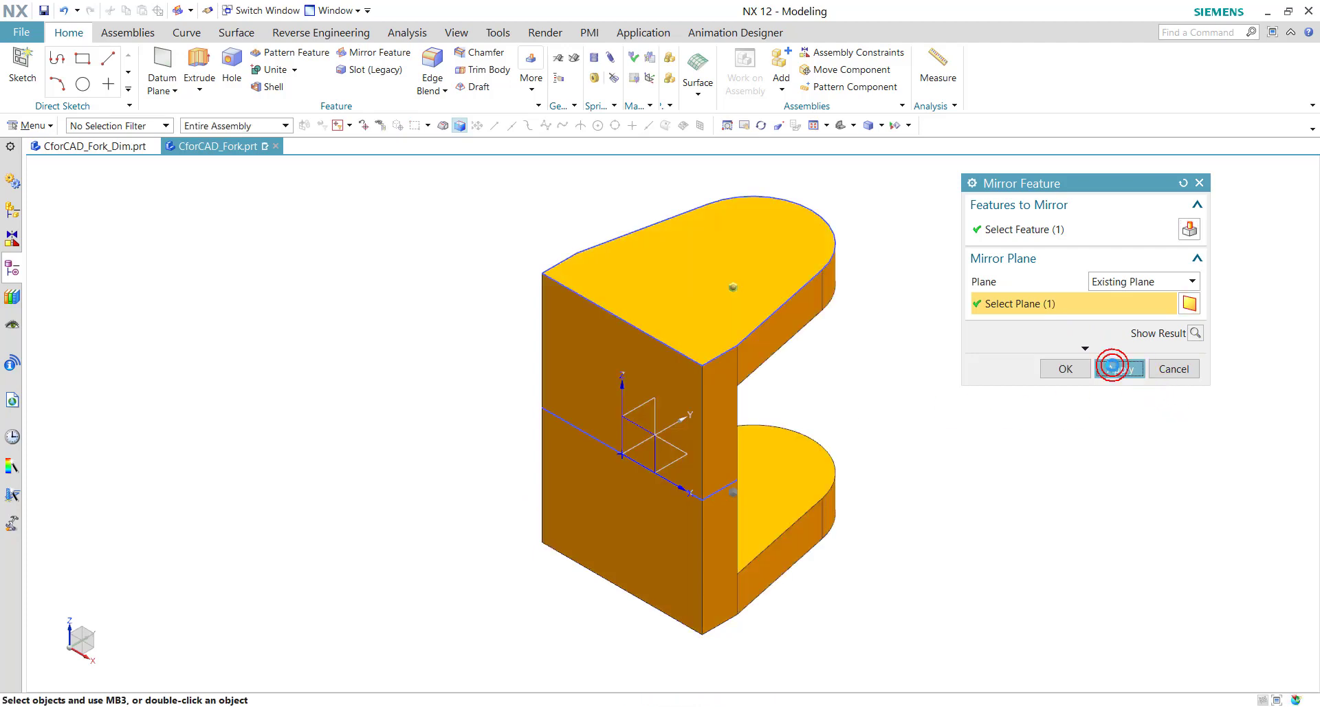
click(1173, 370)
- After checking the boss length in the dimensioned reference part, start a cylinder at the datum origin along the reversed Y axis
click(81, 146)
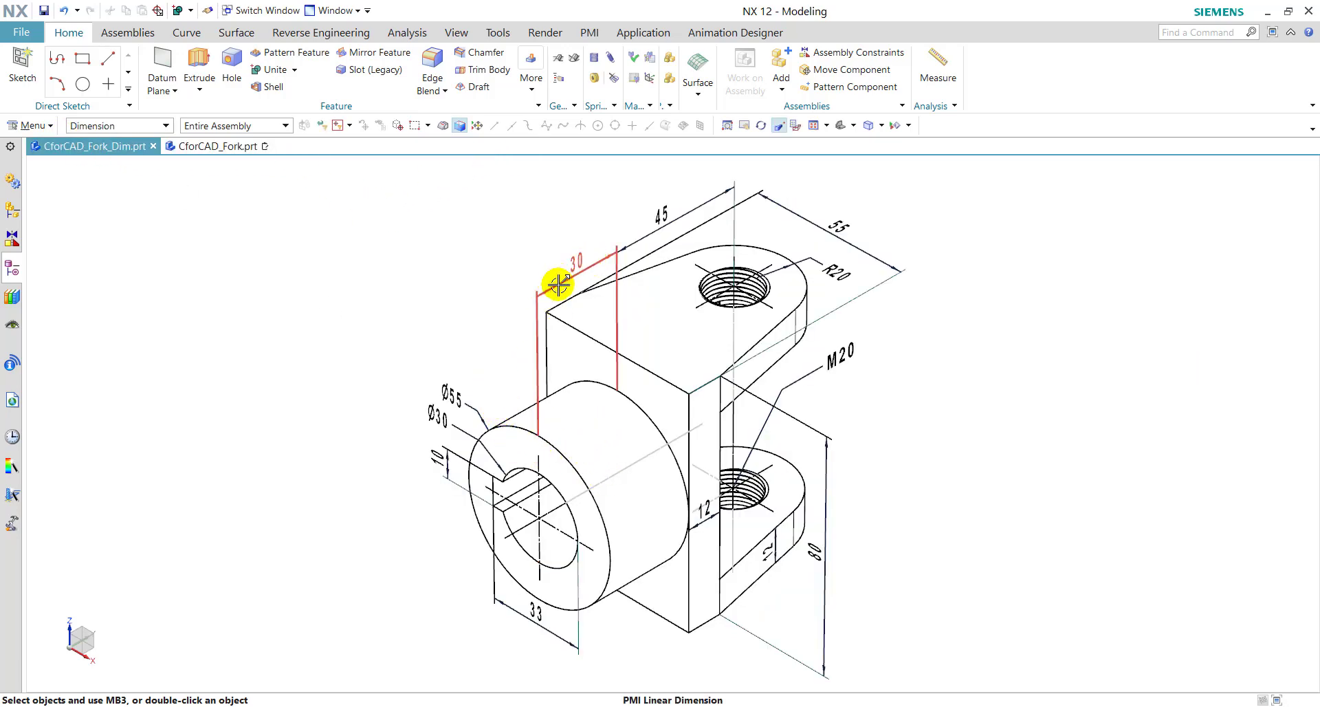
click(214, 147)
click(200, 88)
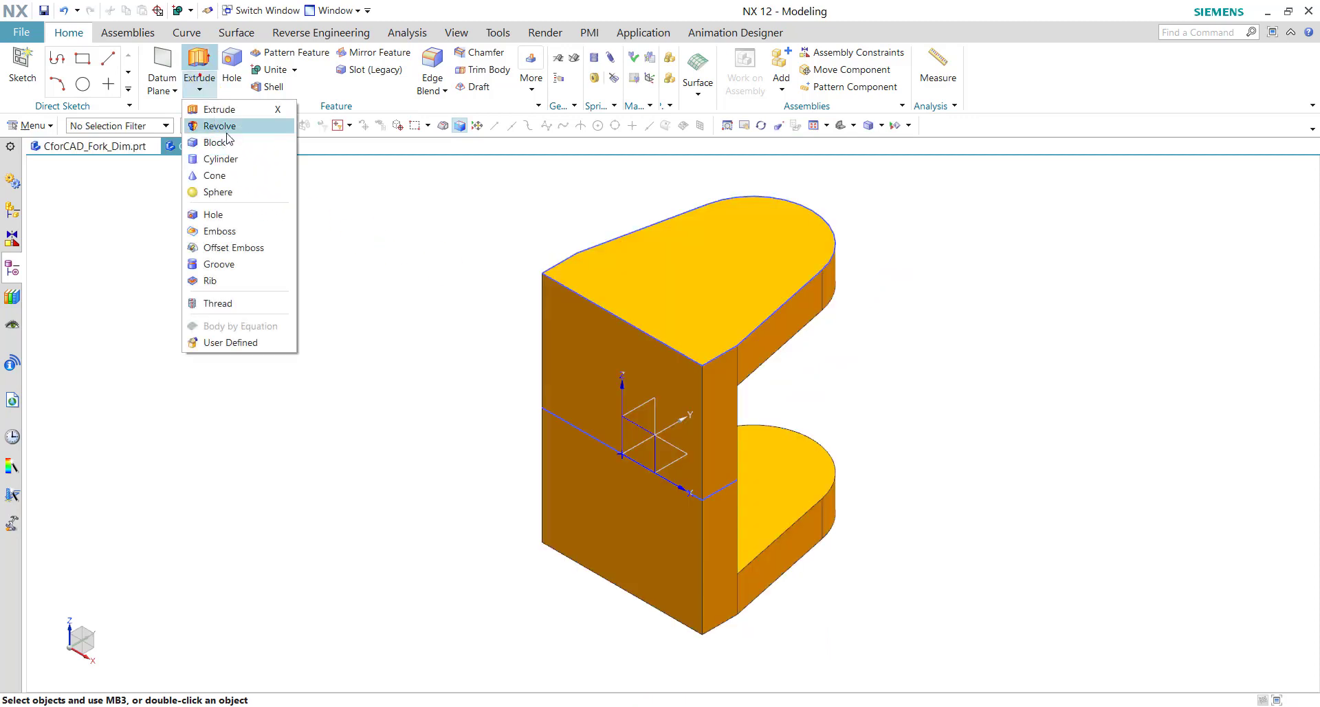
click(227, 158)
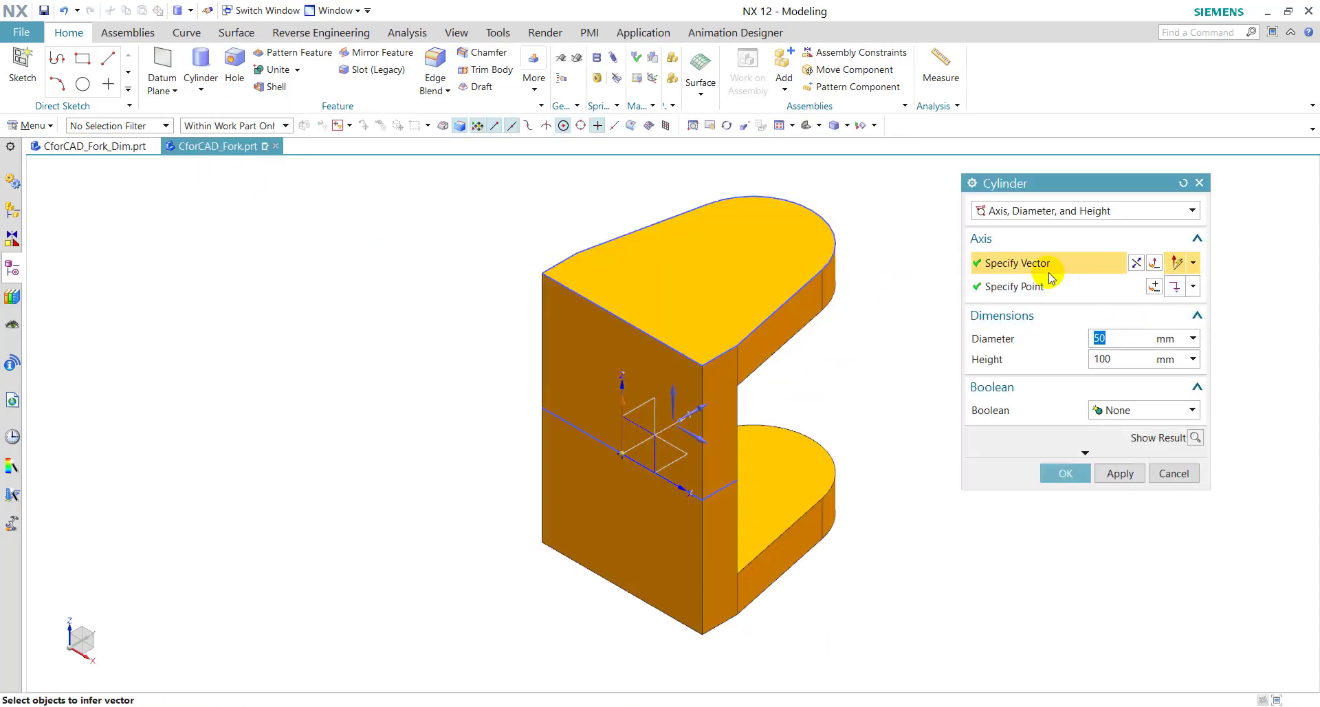
click(694, 408)
click(784, 342)
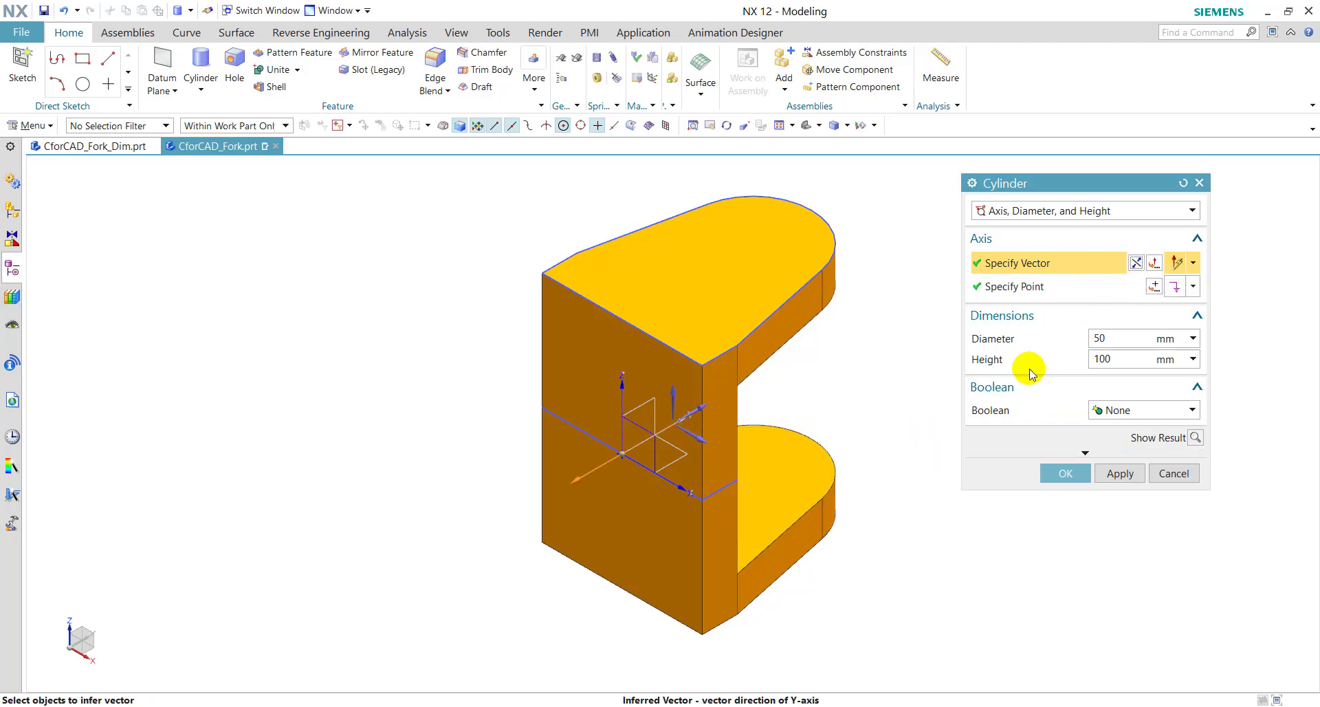
click(1010, 288)
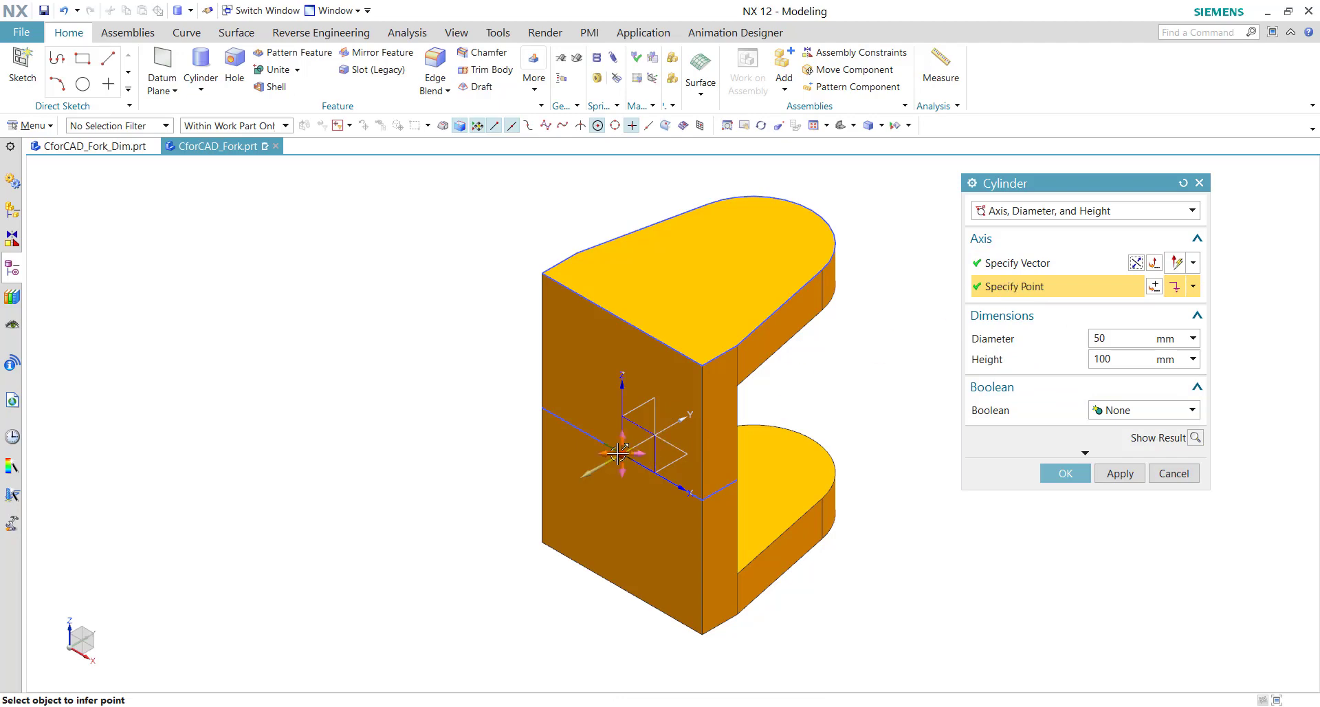
- Create the cylindrical boss with a 55 mm diameter and 30 mm height, united with the fork body
click(1131, 411)
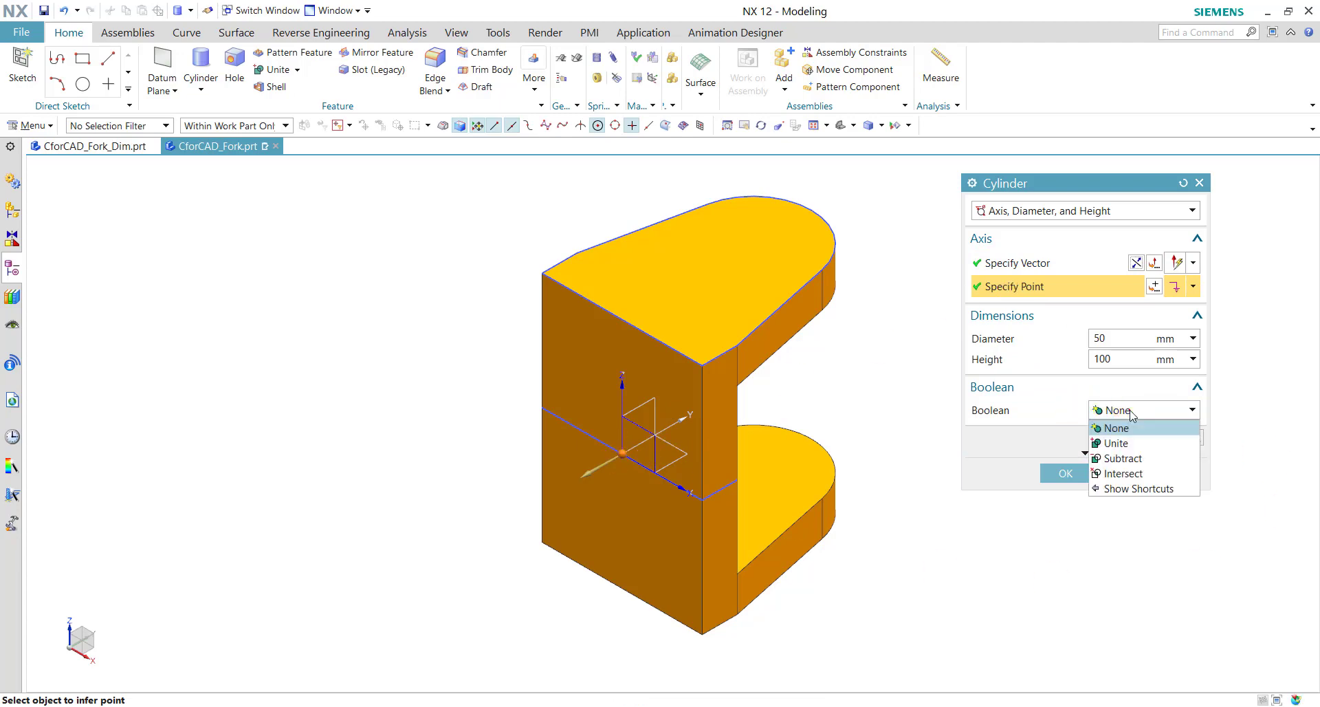
click(1116, 444)
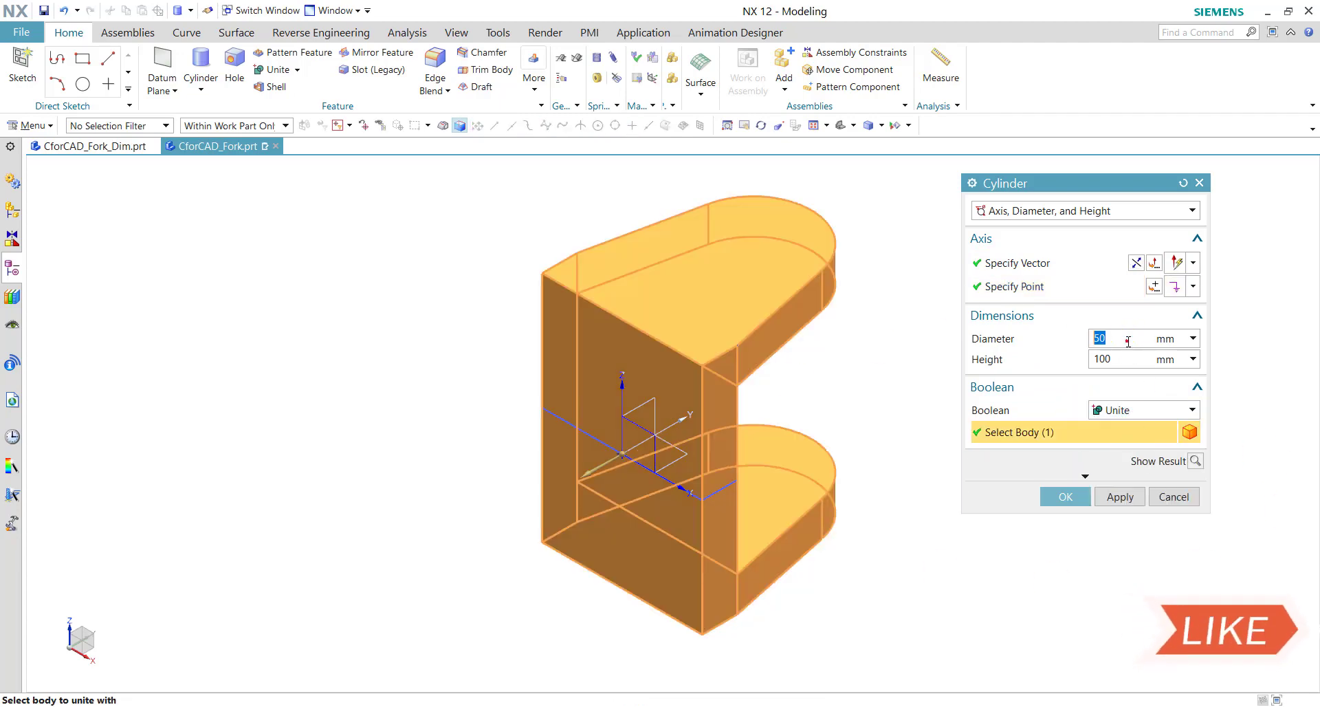
double_click(1127, 338)
text(55)
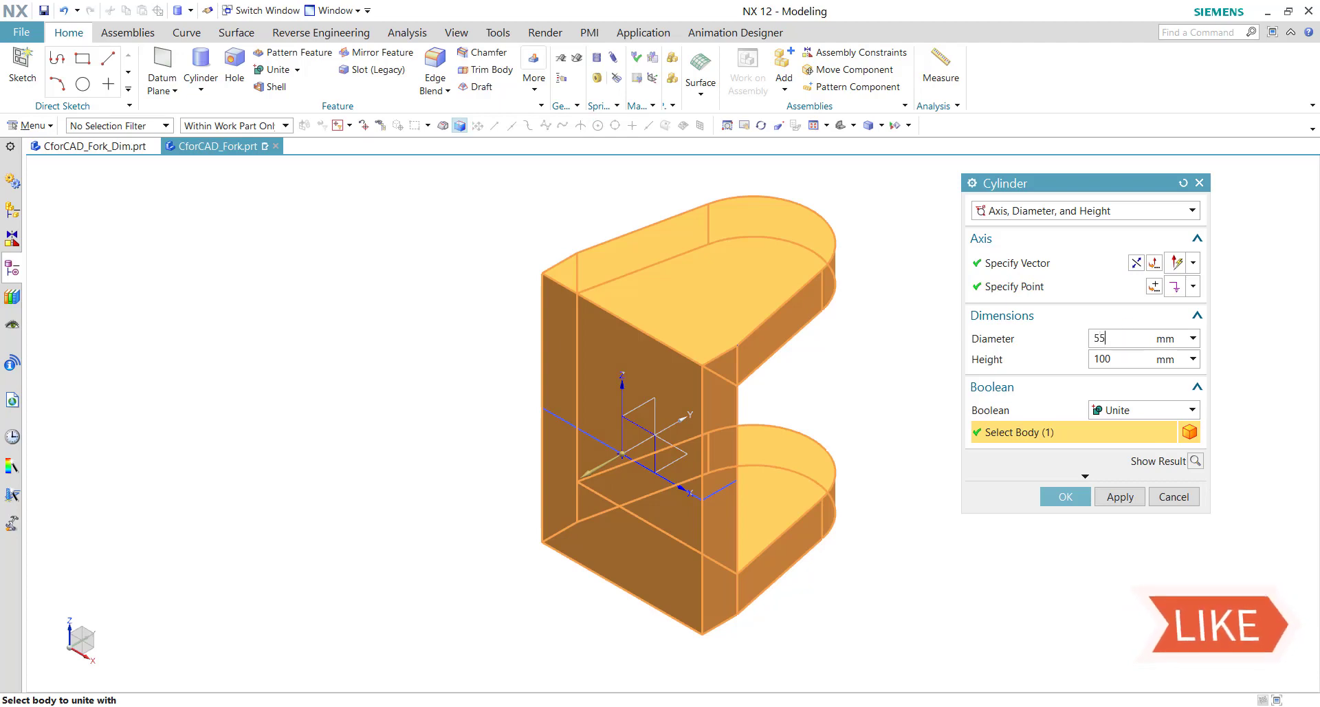
double_click(1144, 360)
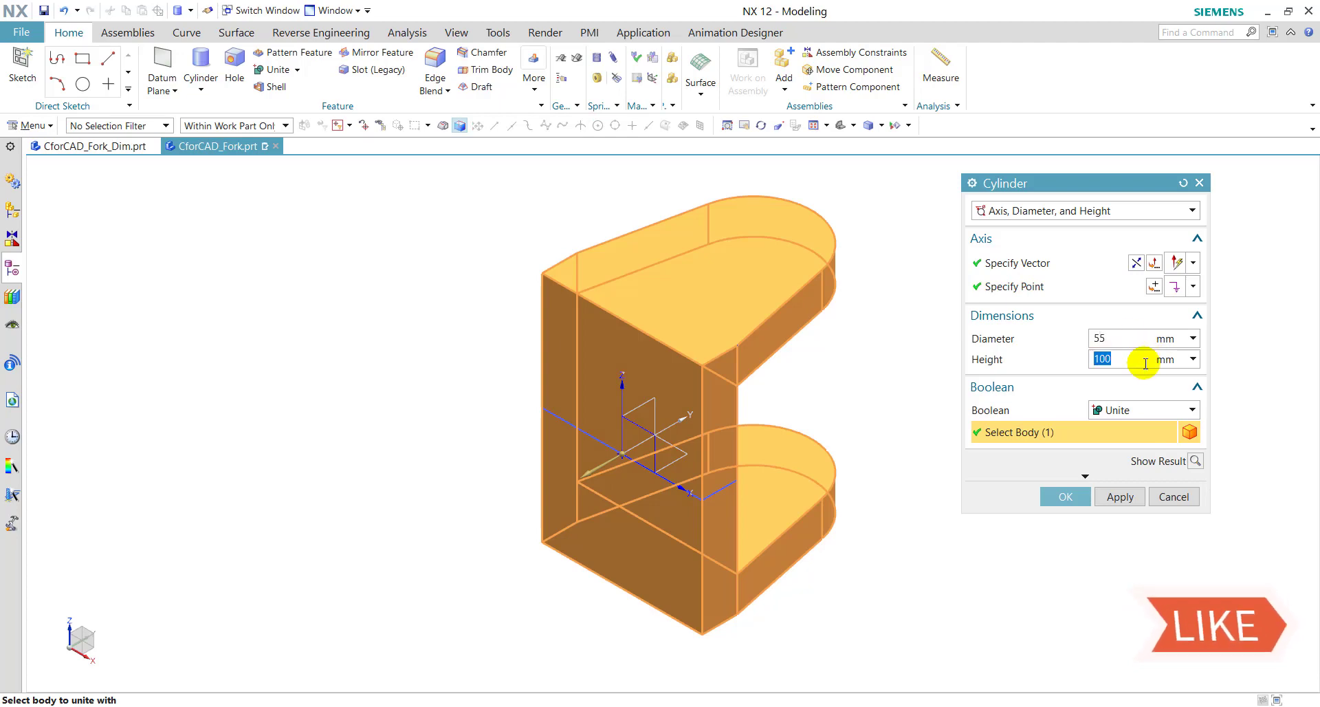
text(30)
click(1067, 497)
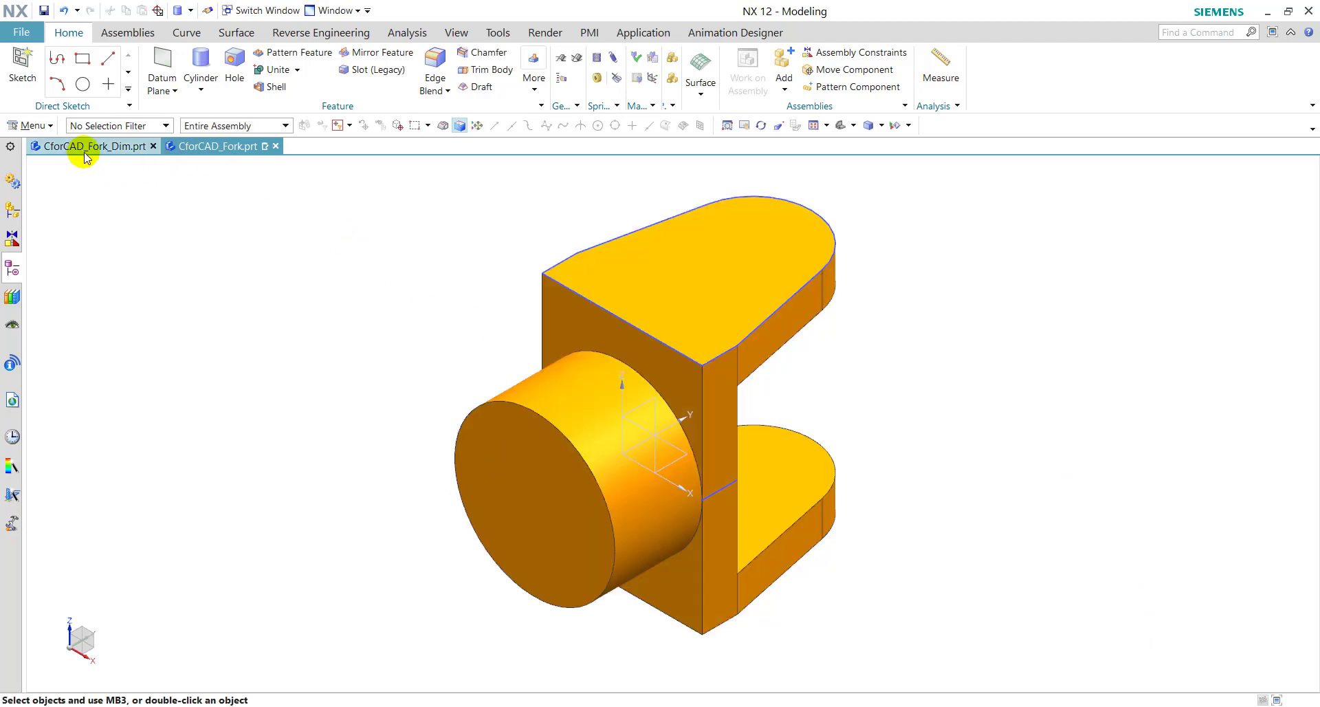
- After checking the bore in the reference part, subtract a simple 30 mm hole centred on the boss end face, with depth limit Until Next
click(628, 501)
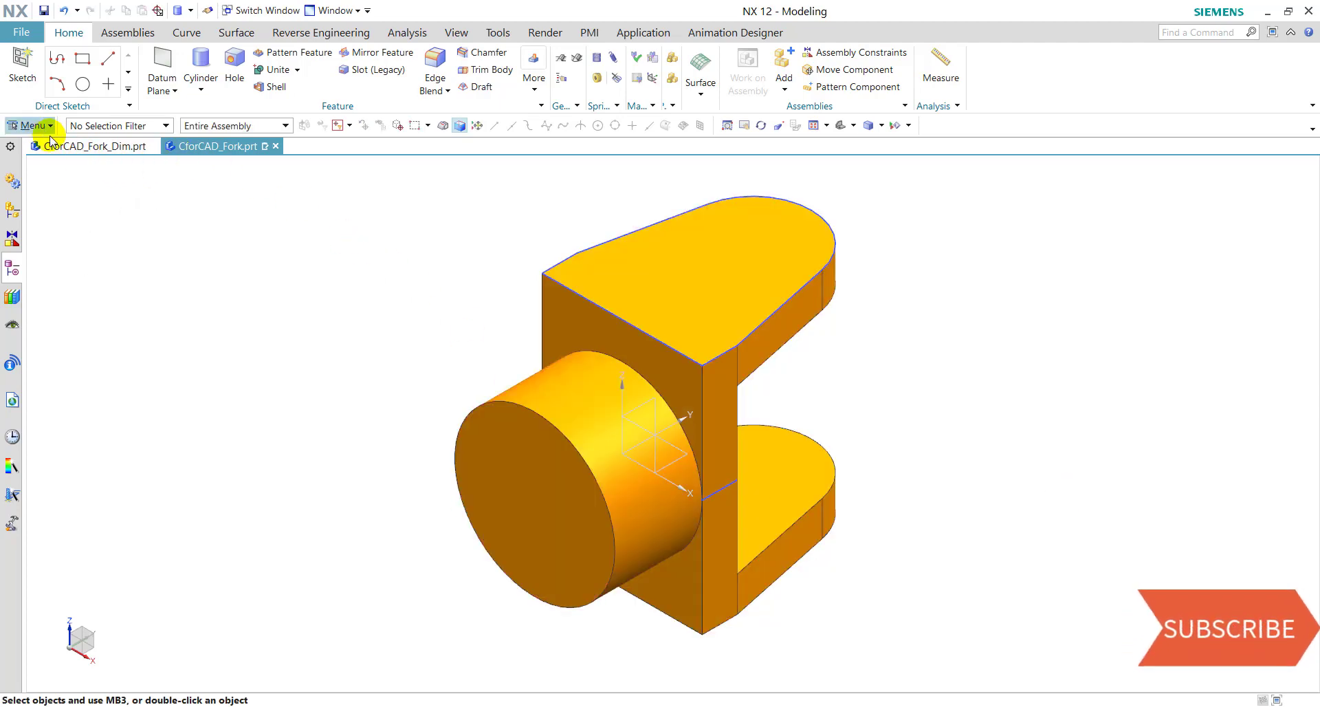
click(93, 146)
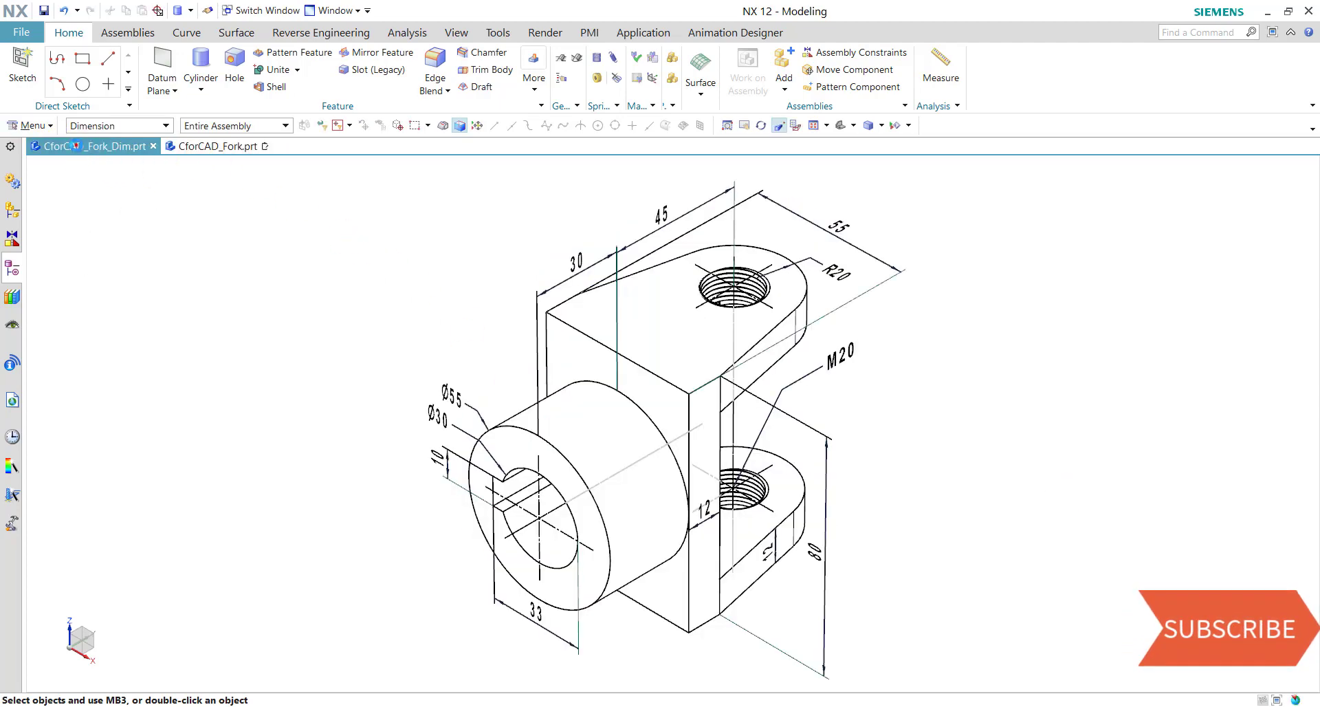
click(213, 147)
click(230, 56)
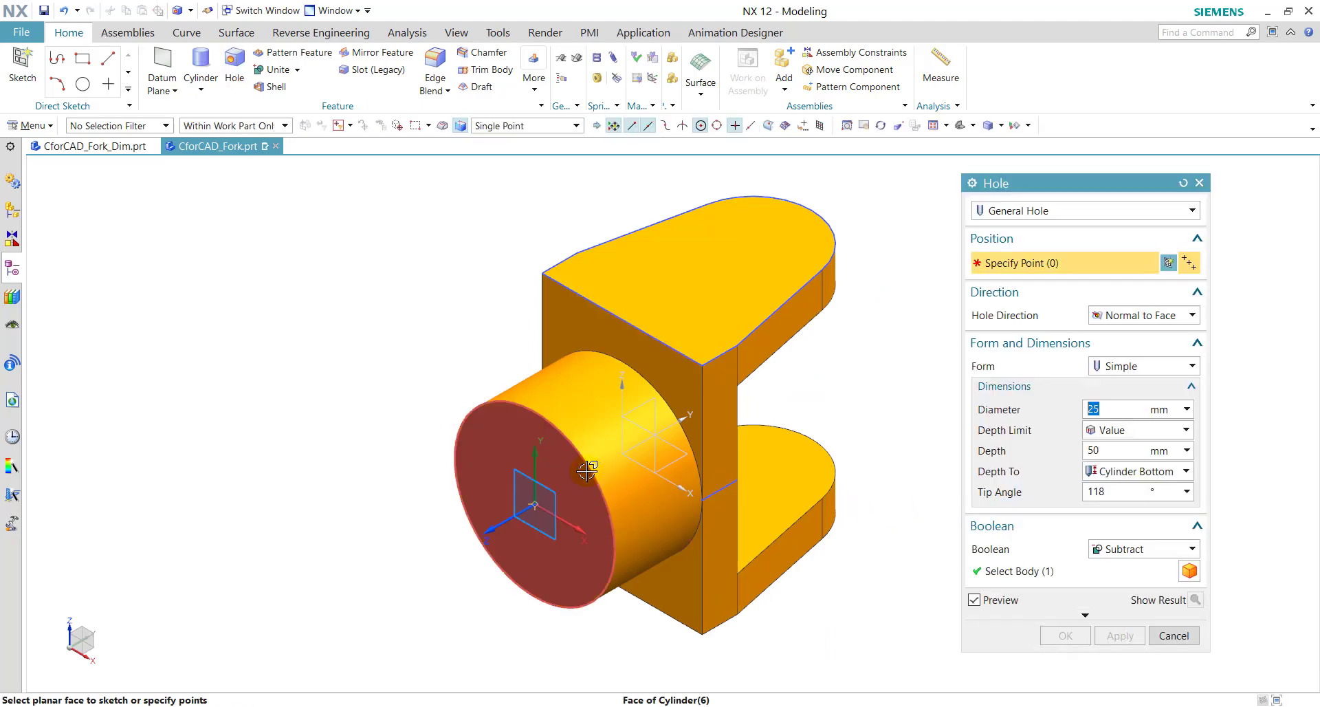
click(612, 520)
click(1122, 413)
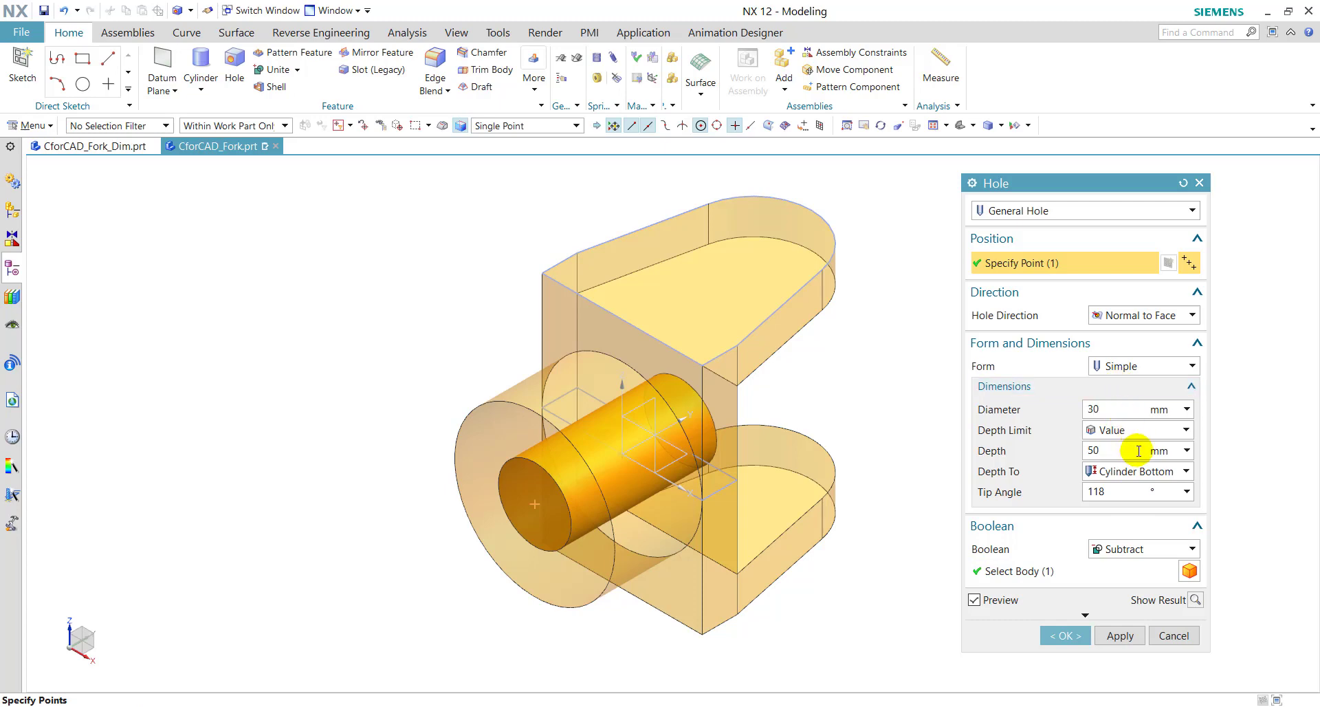
text(30)
click(1125, 433)
click(1141, 480)
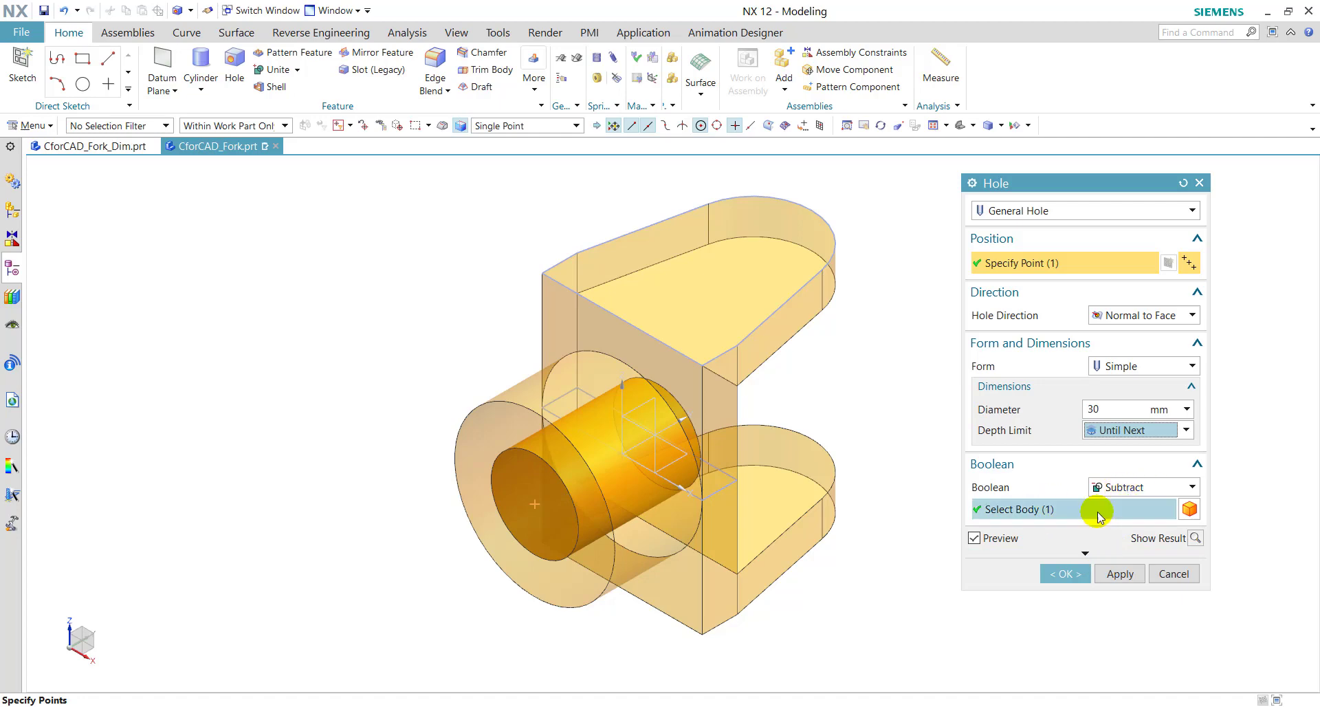
click(1118, 574)
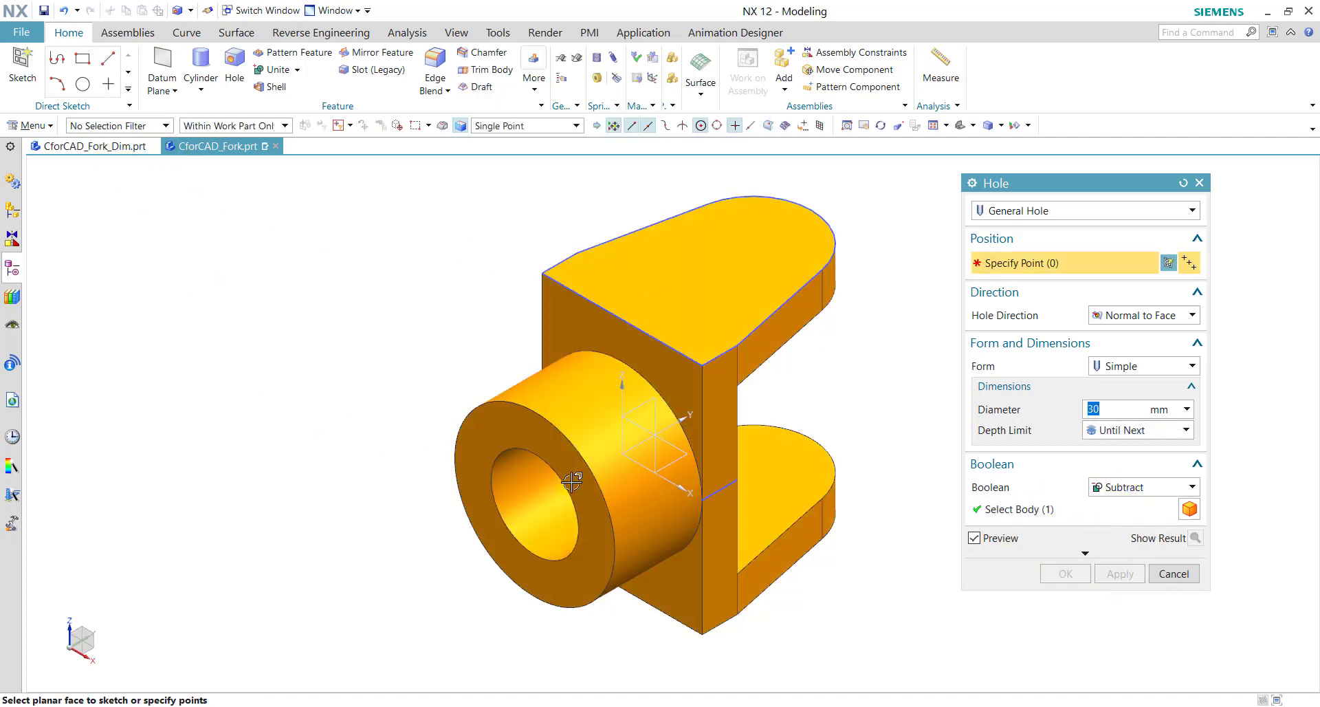
- After checking the arm holes in the reference part, cut a simple 18 mm hole concentric with the upper arm's rounded end, Through Body
click(103, 146)
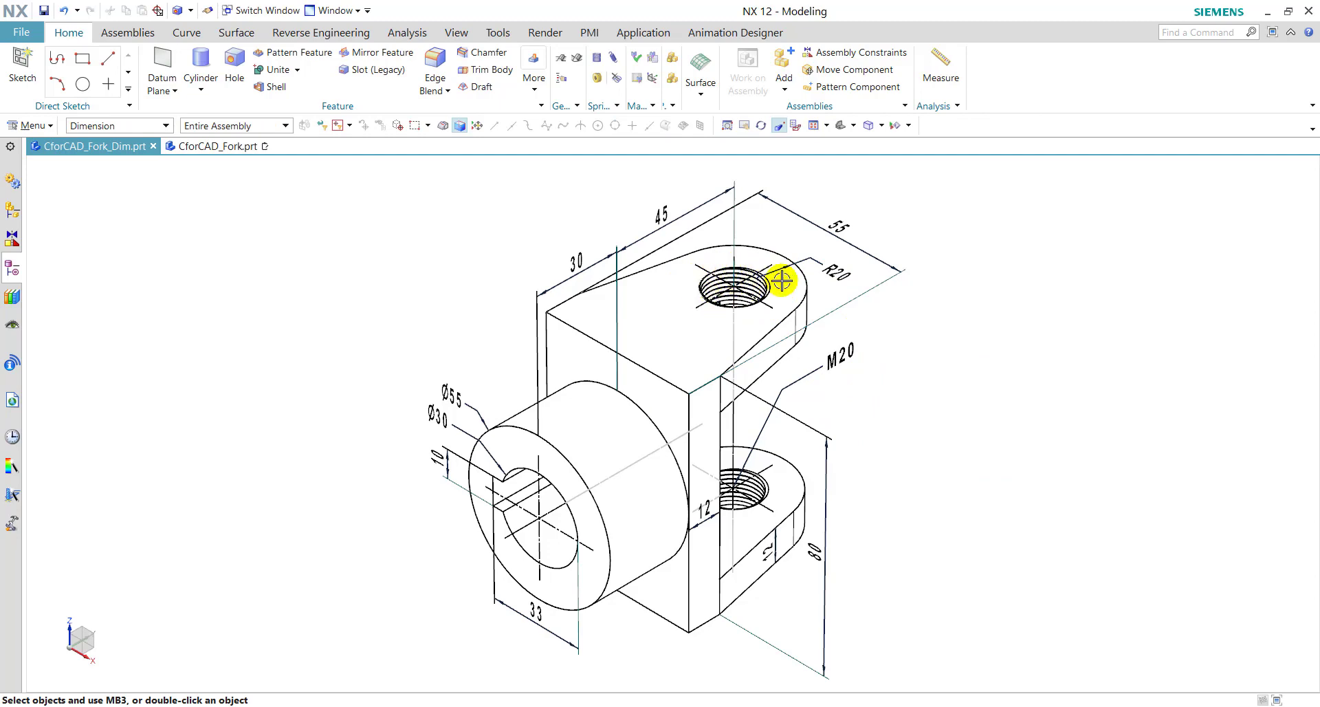
click(209, 146)
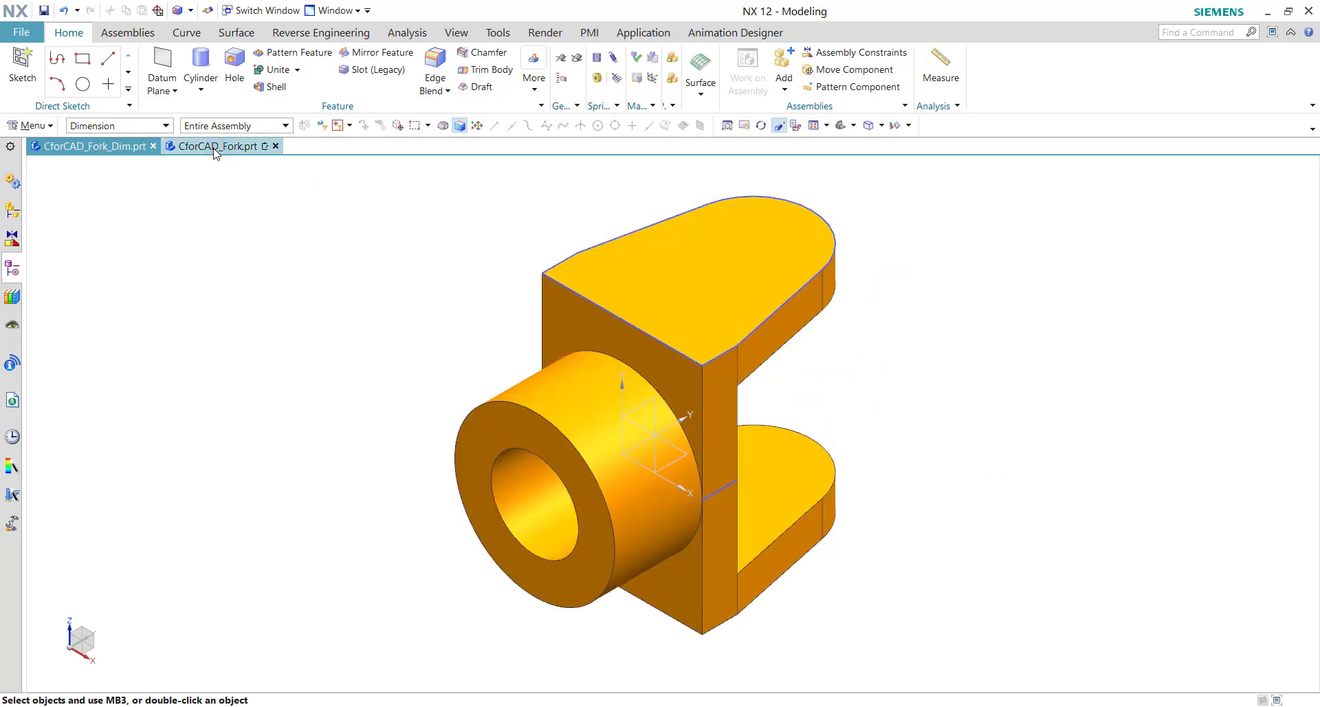
click(237, 75)
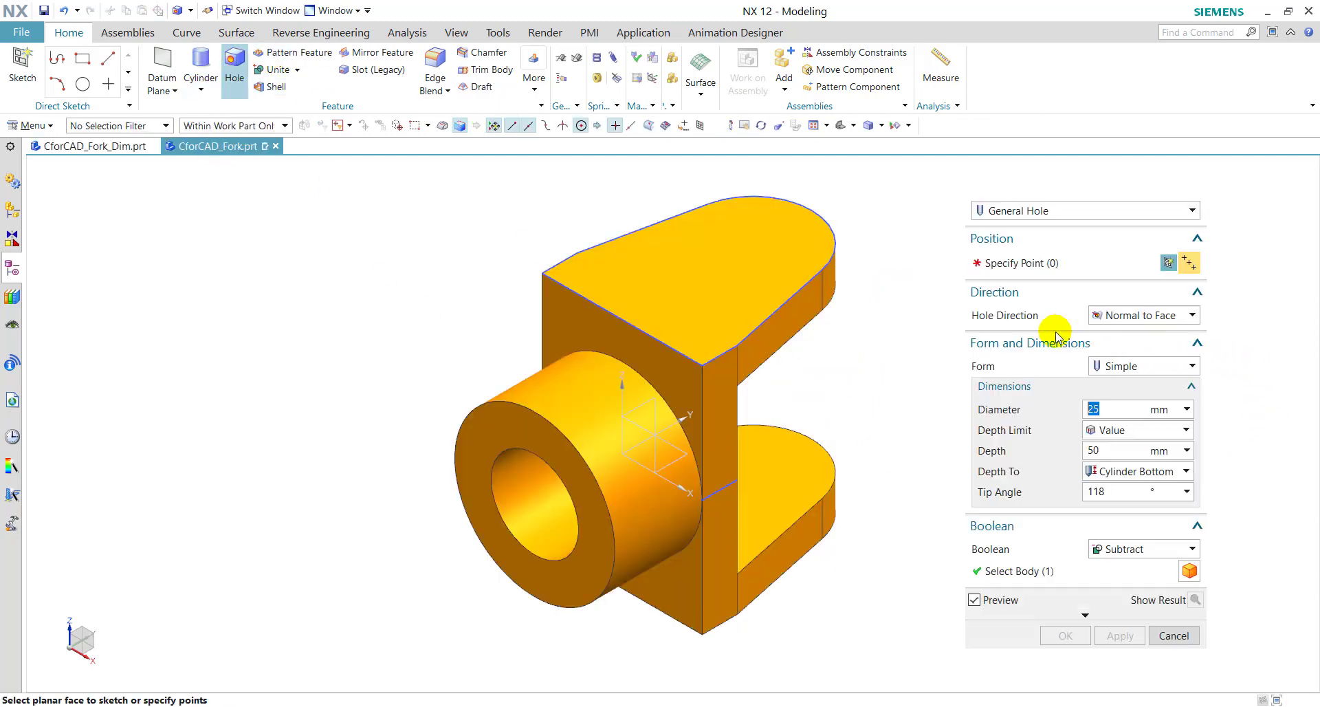
click(834, 232)
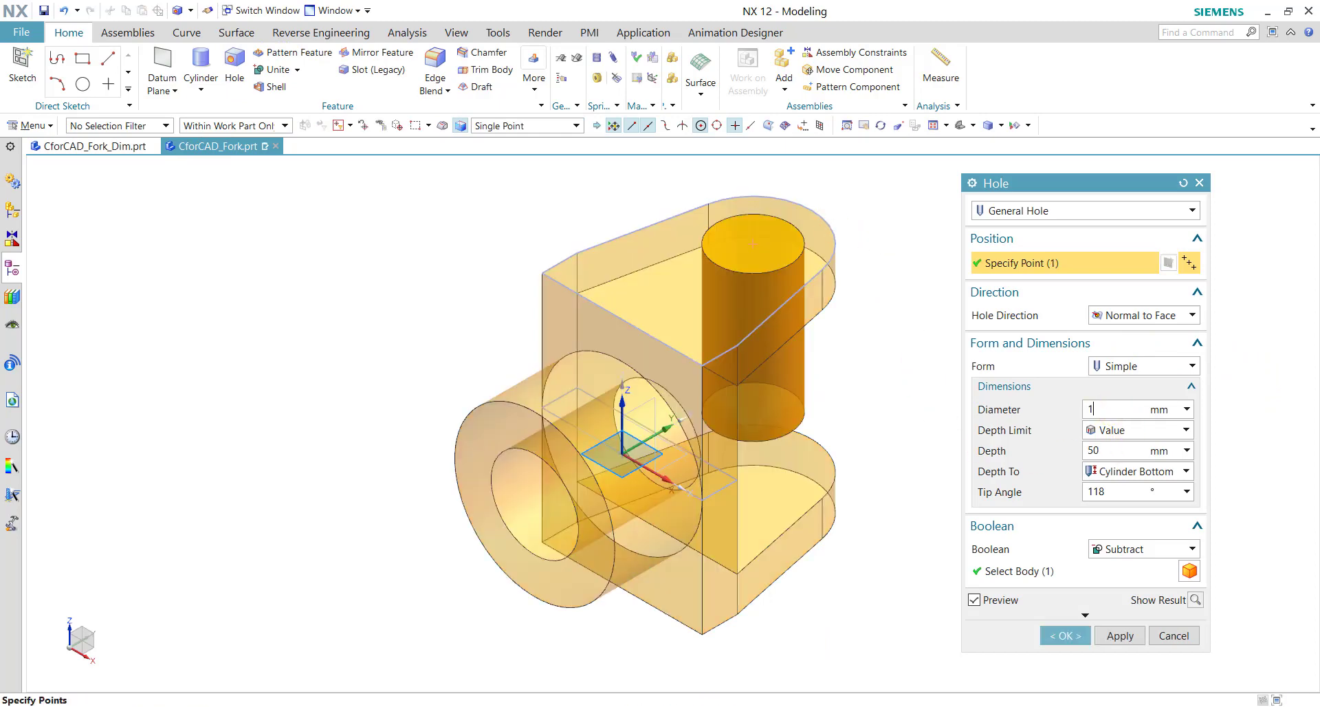
click(1133, 435)
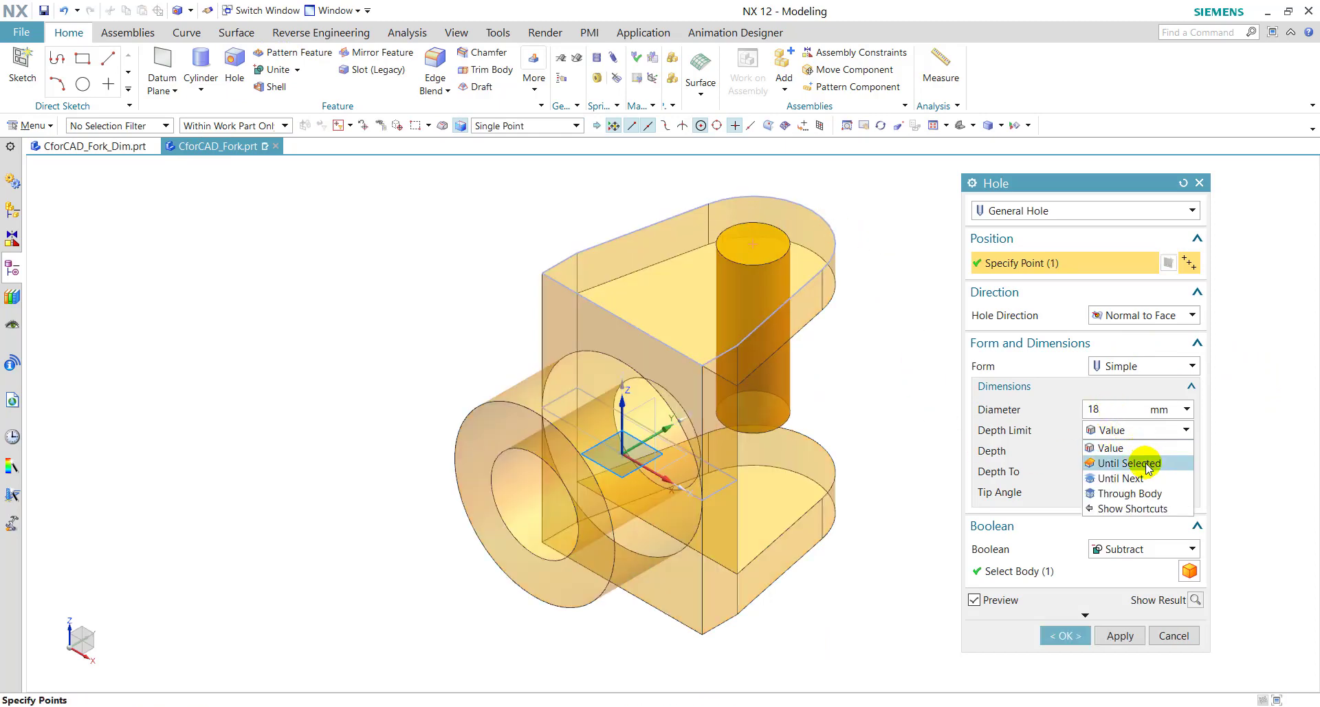
click(1155, 495)
click(1115, 575)
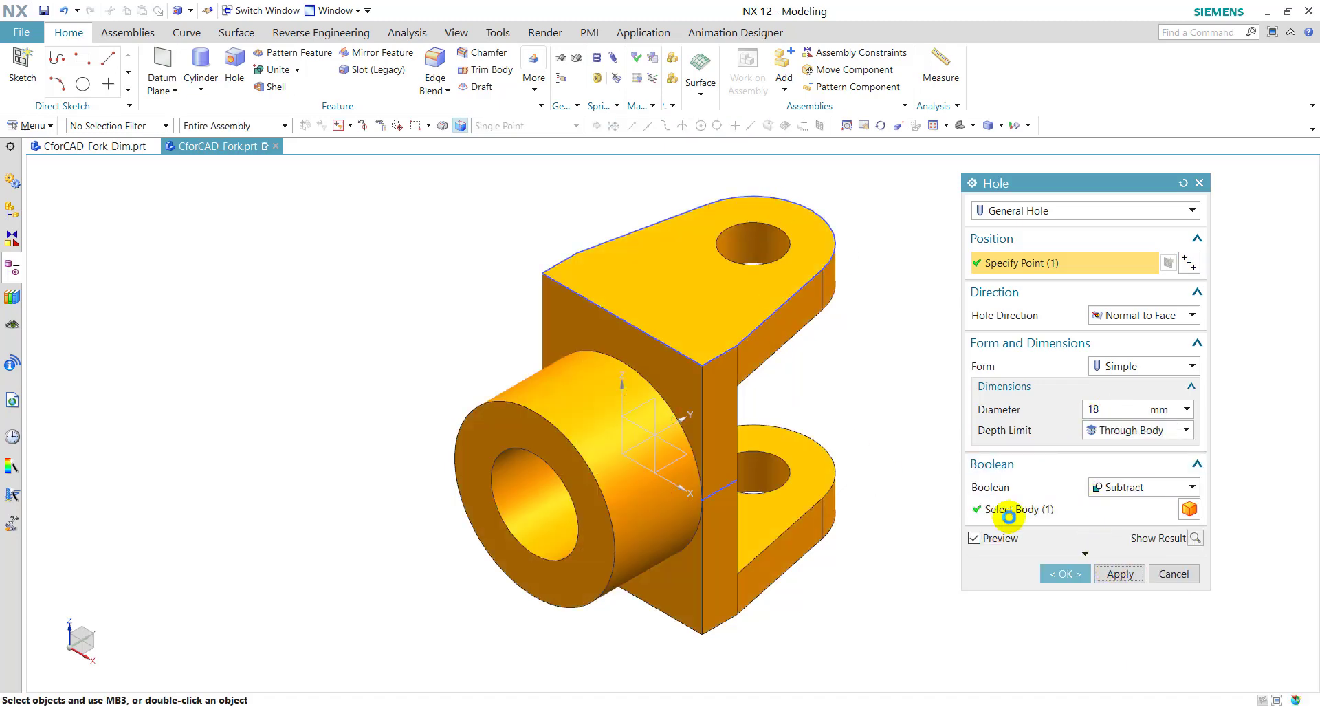
click(1168, 575)
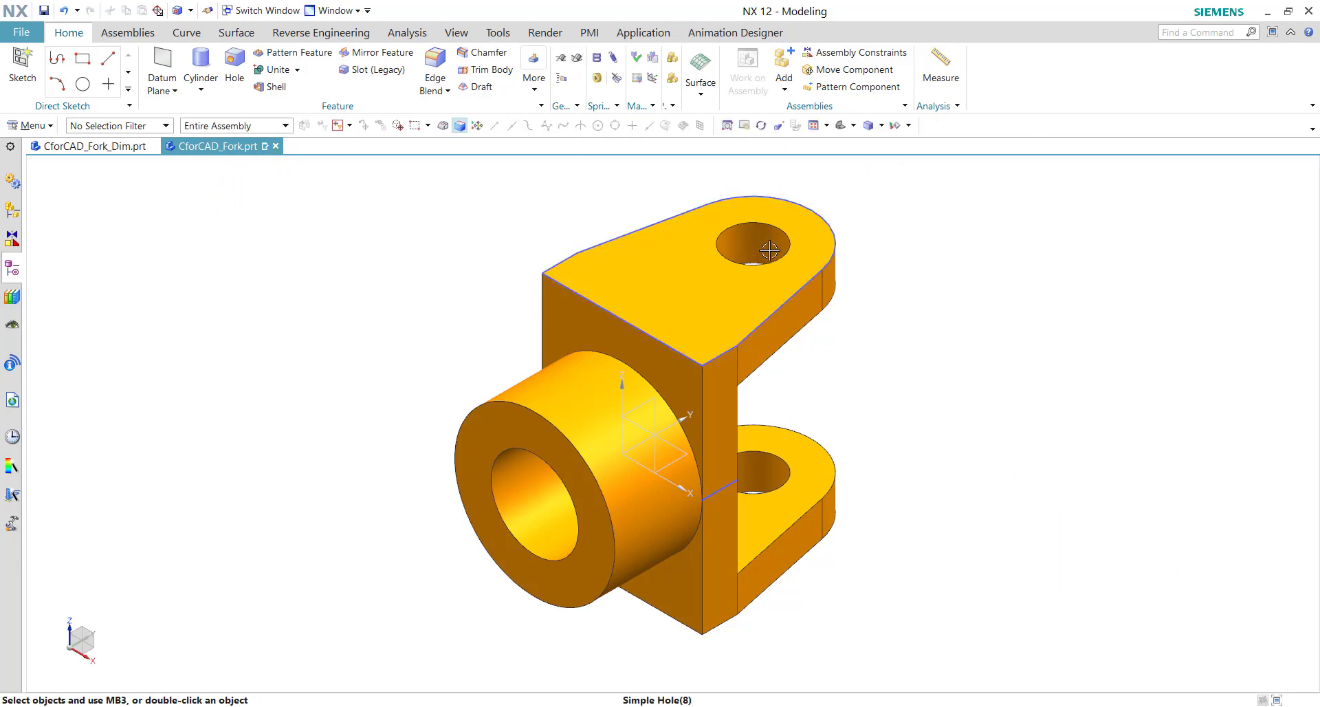
- Add detailed right-hand threads to both arm holes with 20 mm major diameter, 12 mm length, 1.5 mm pitch and 60° angle
click(534, 72)
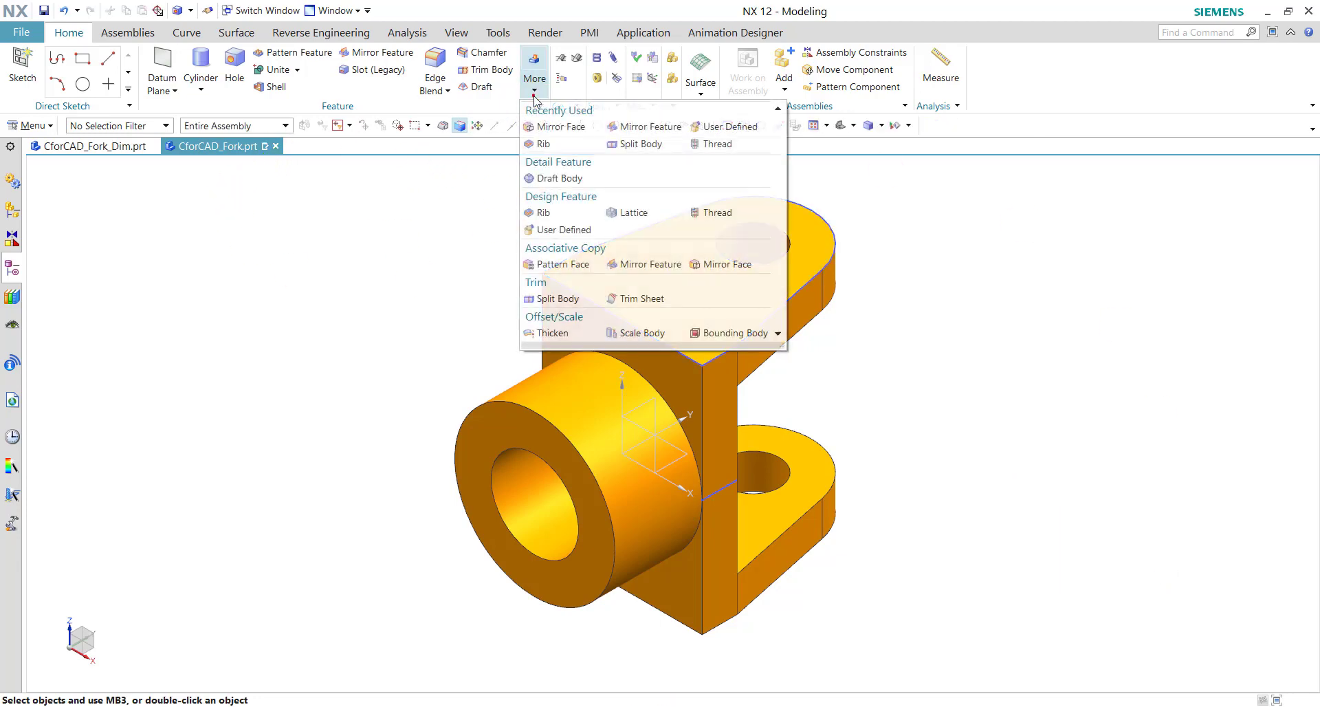
click(718, 144)
click(763, 233)
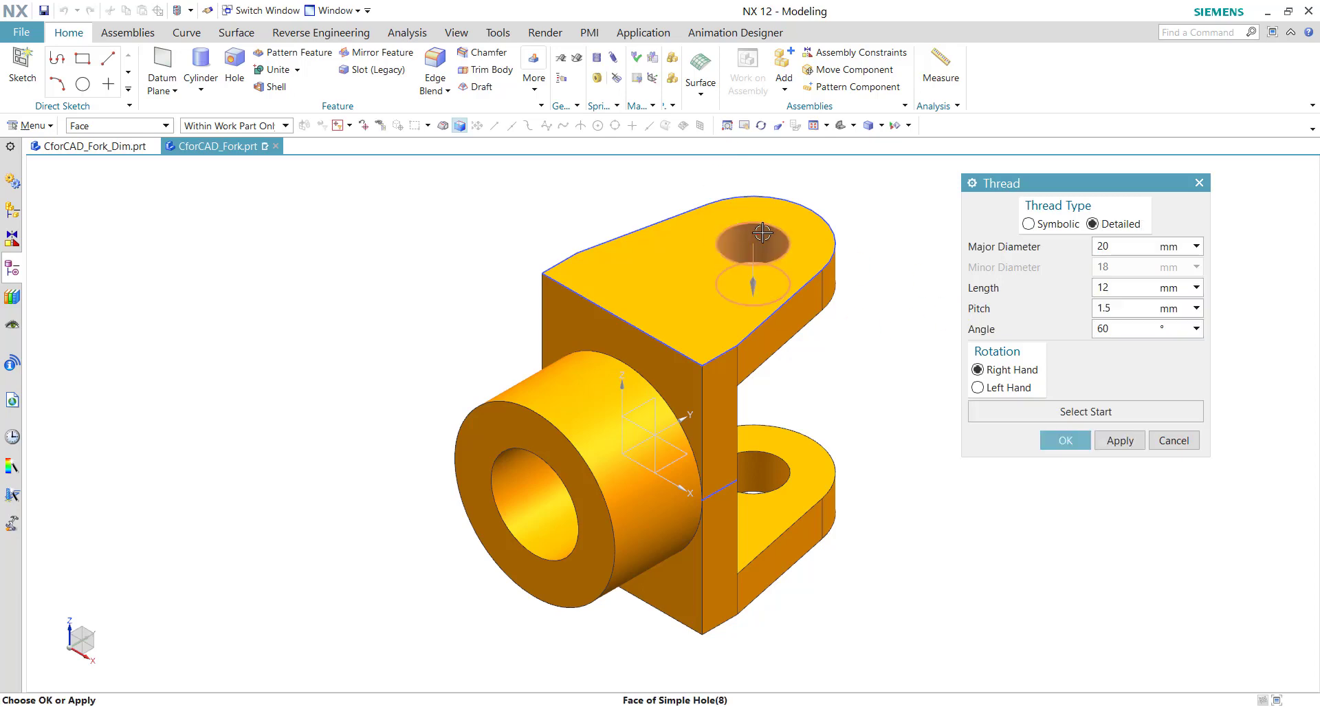
click(1131, 441)
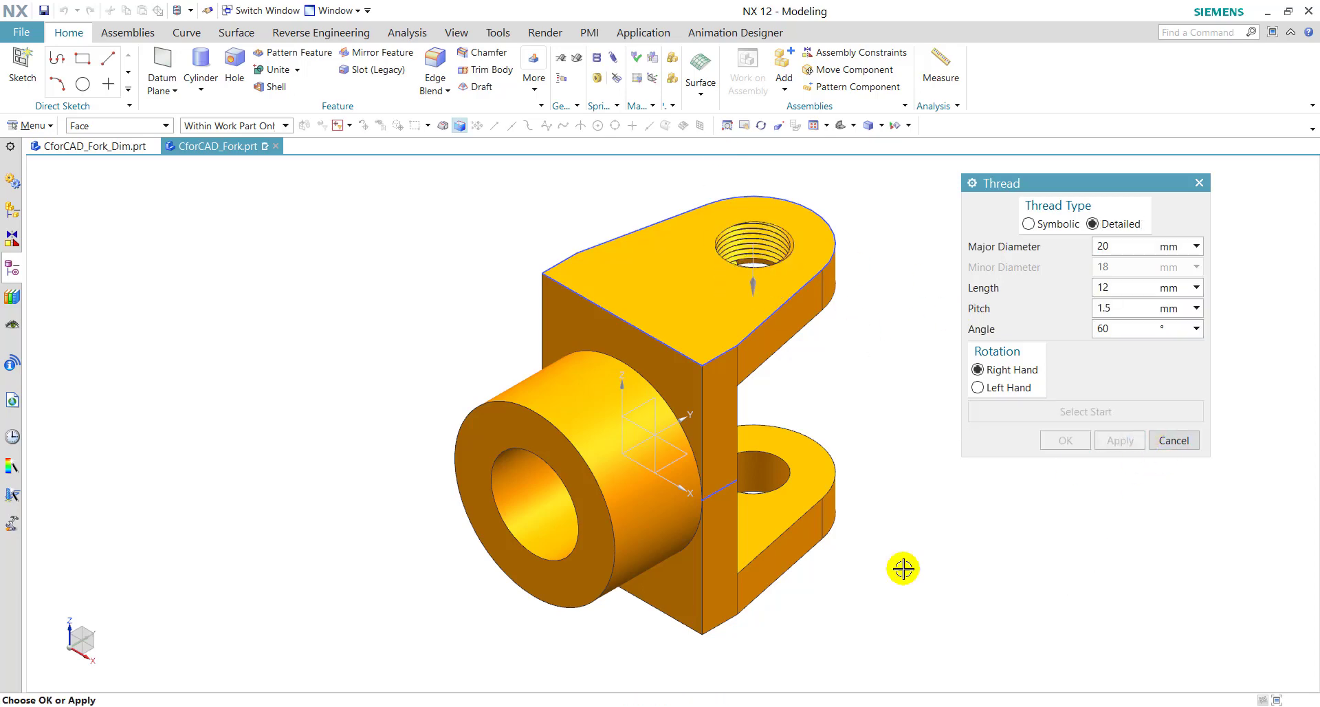
click(775, 468)
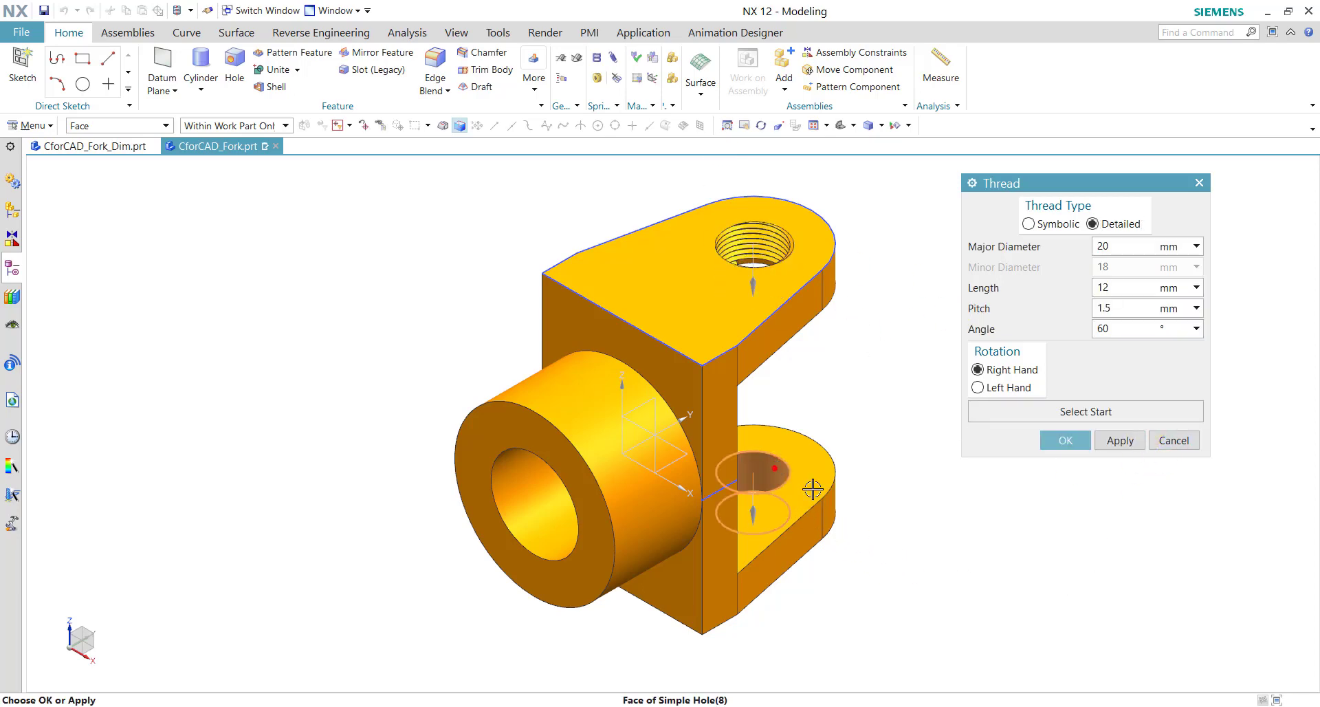
click(1120, 440)
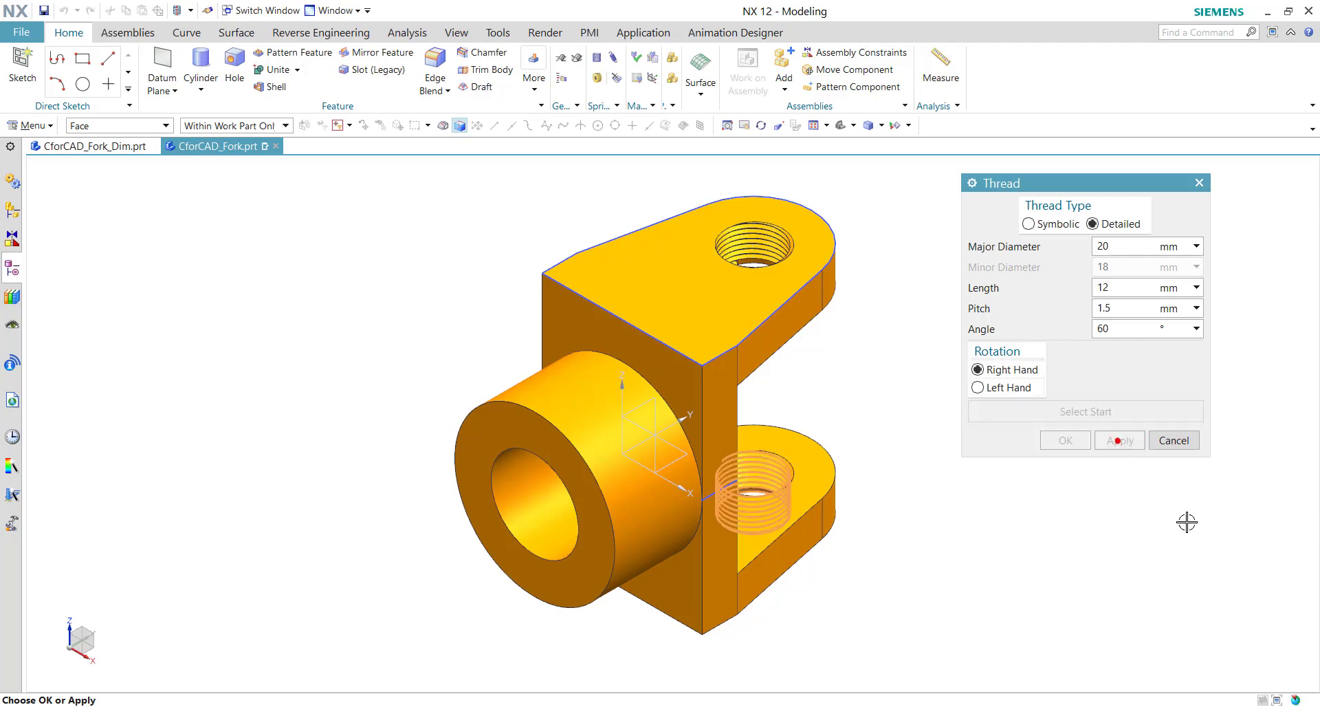
click(1174, 441)
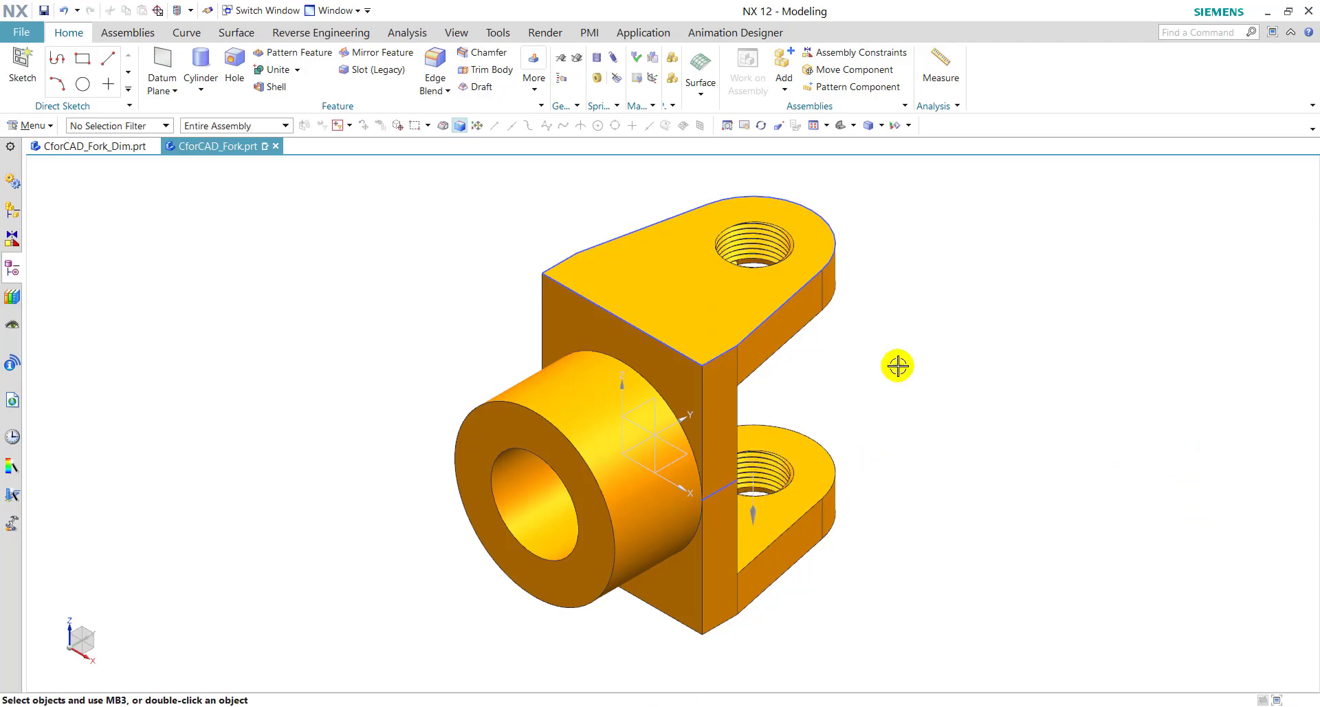
- After checking the keyway dimensions in the reference part, create a sketch on the boss's end face
click(130, 153)
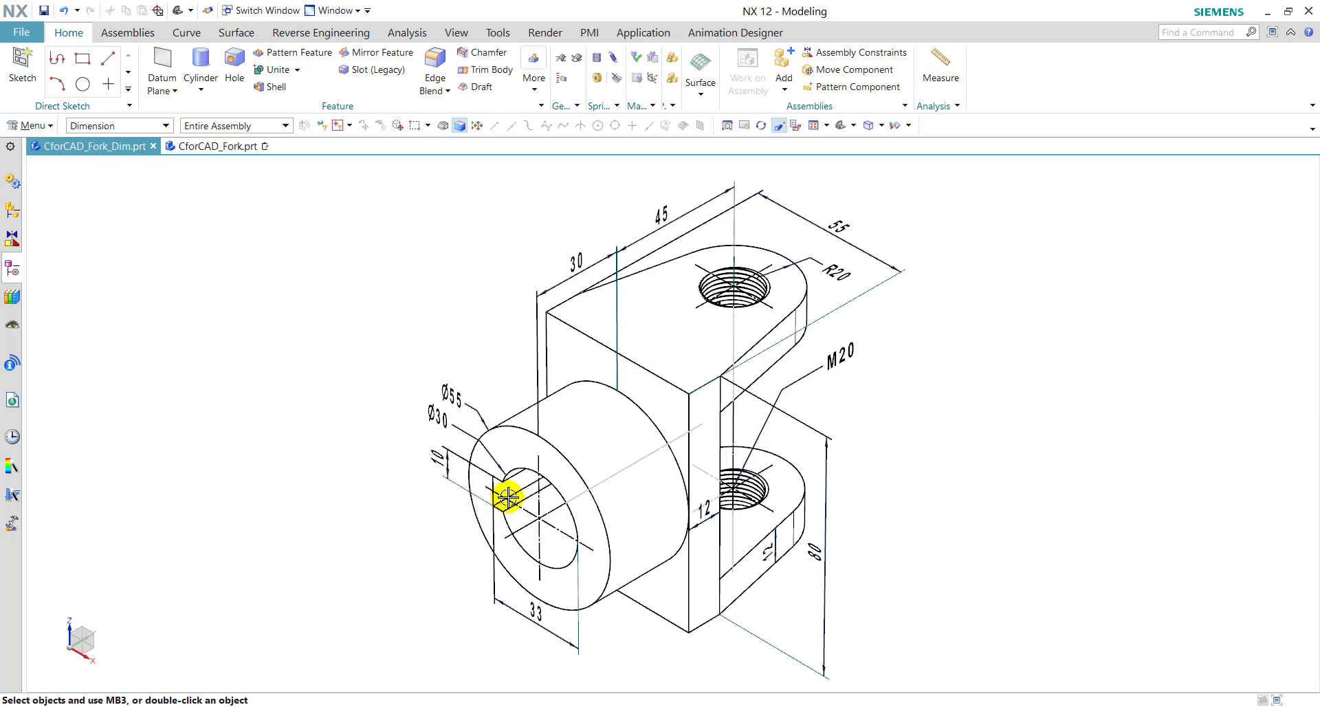
click(216, 146)
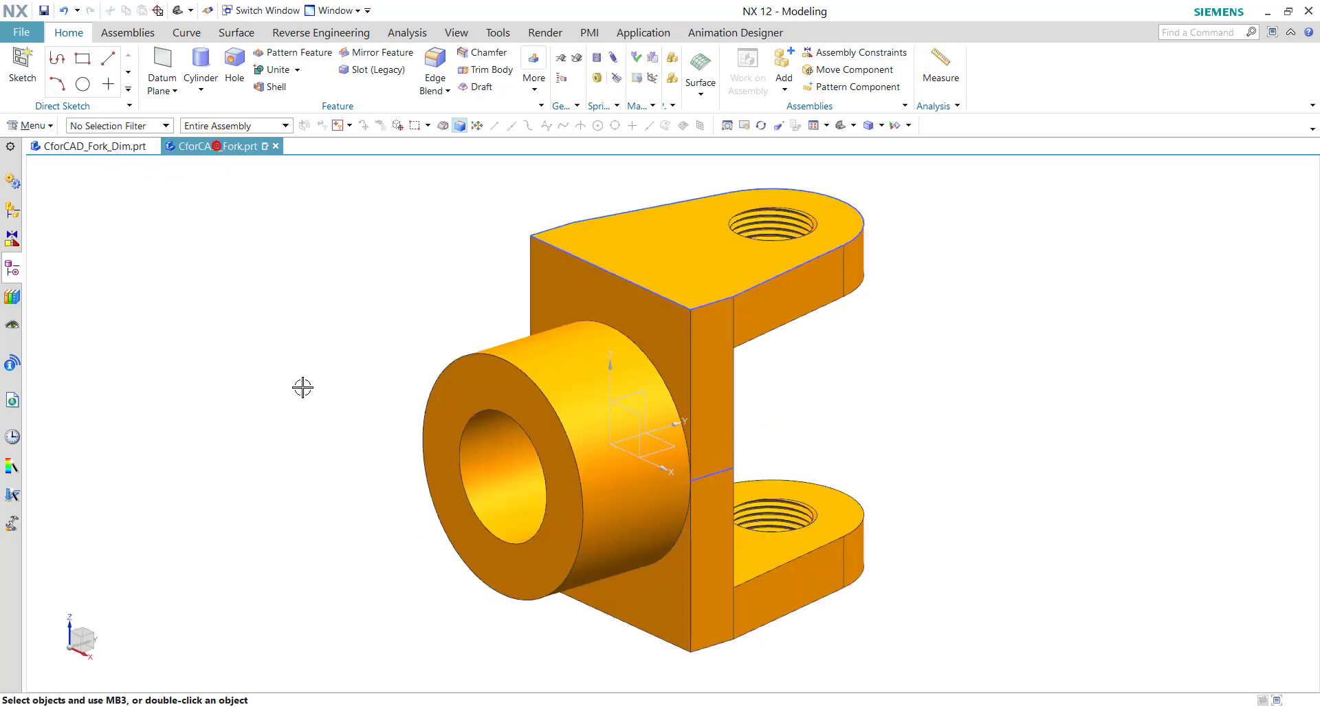
click(23, 65)
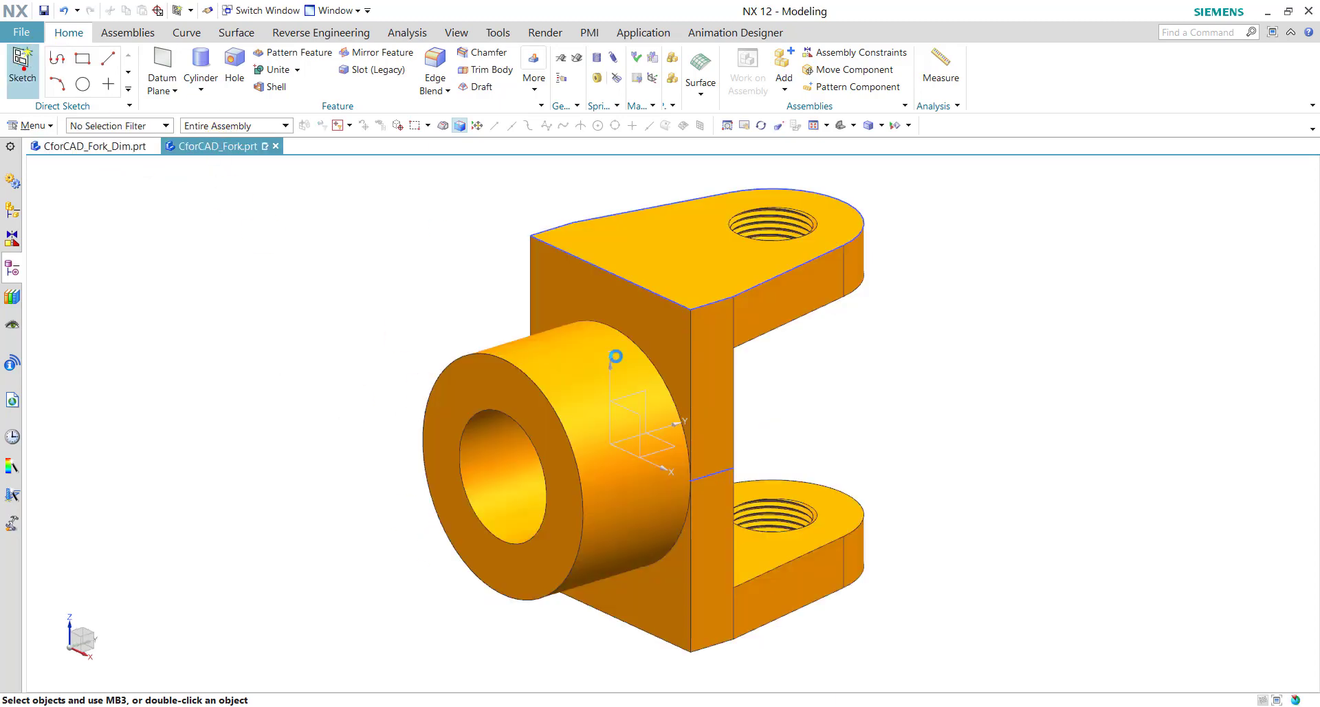
click(500, 479)
click(1134, 374)
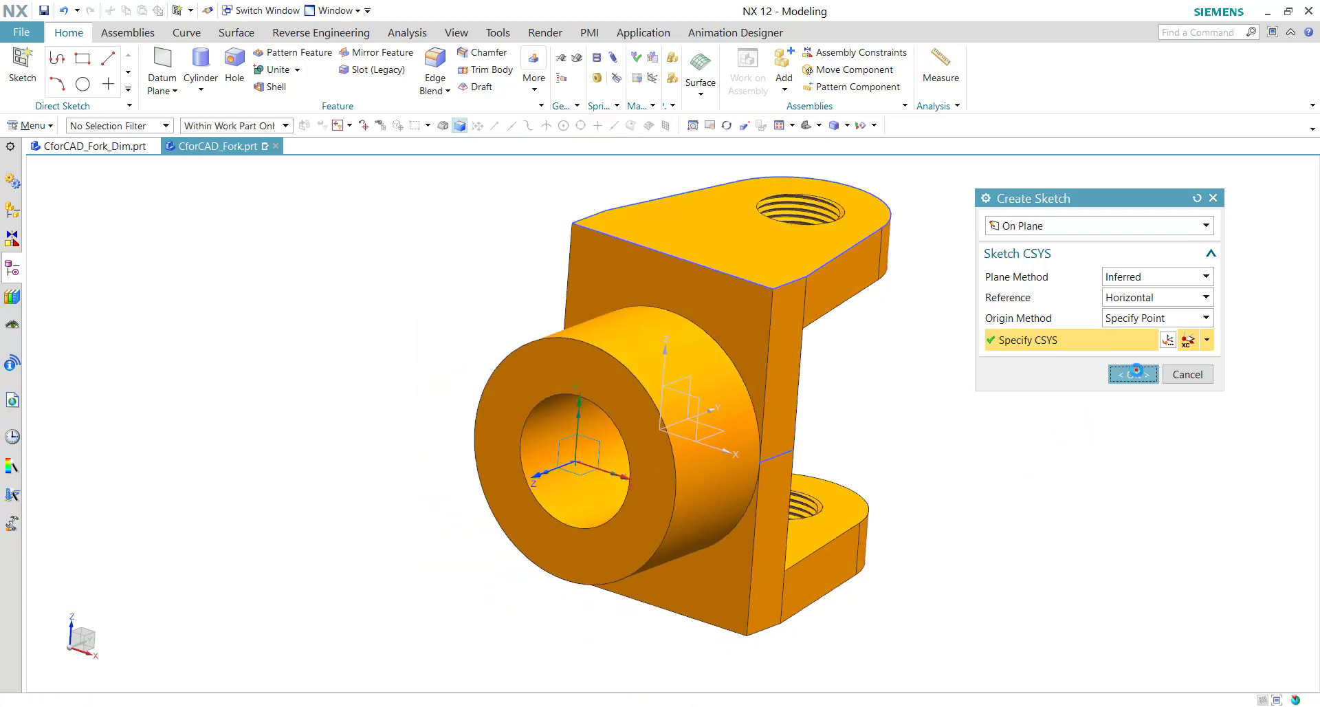
- Sketch a corner-to-corner rectangle about 15 mm high inside the bore, on the negative X side of the sketch origin
click(124, 62)
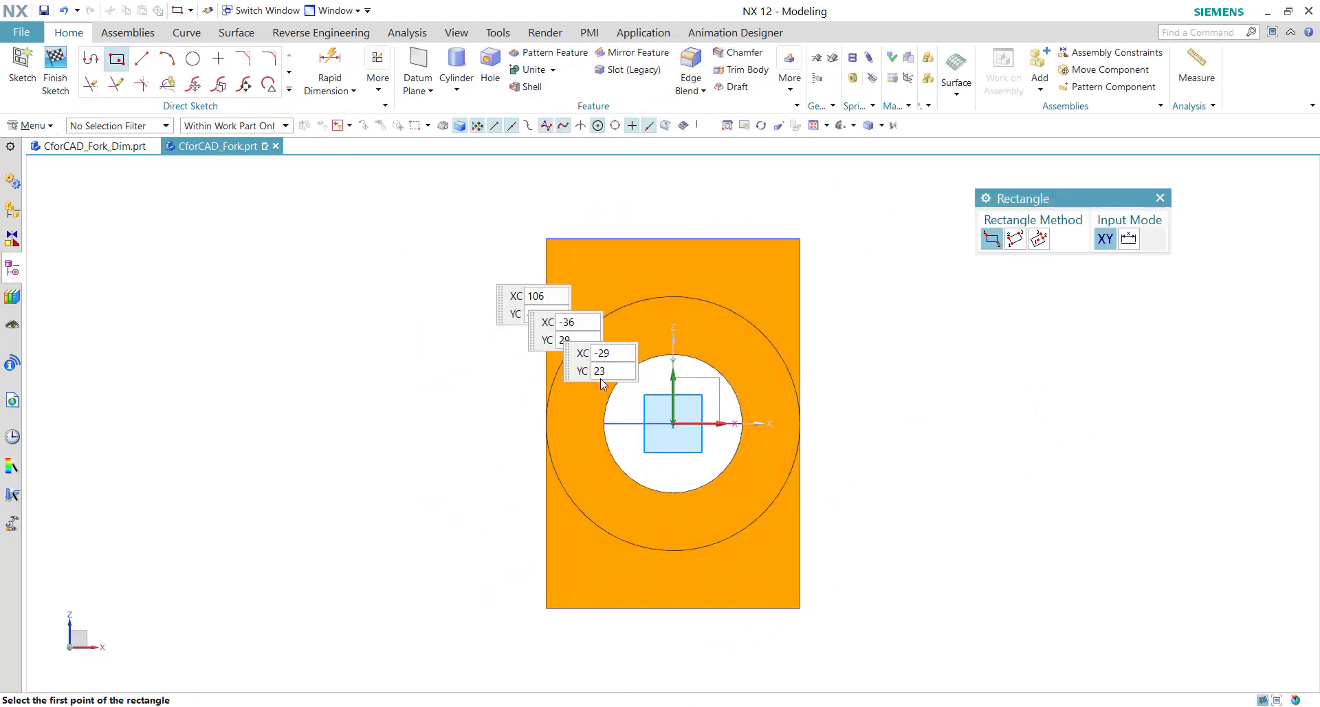
click(653, 467)
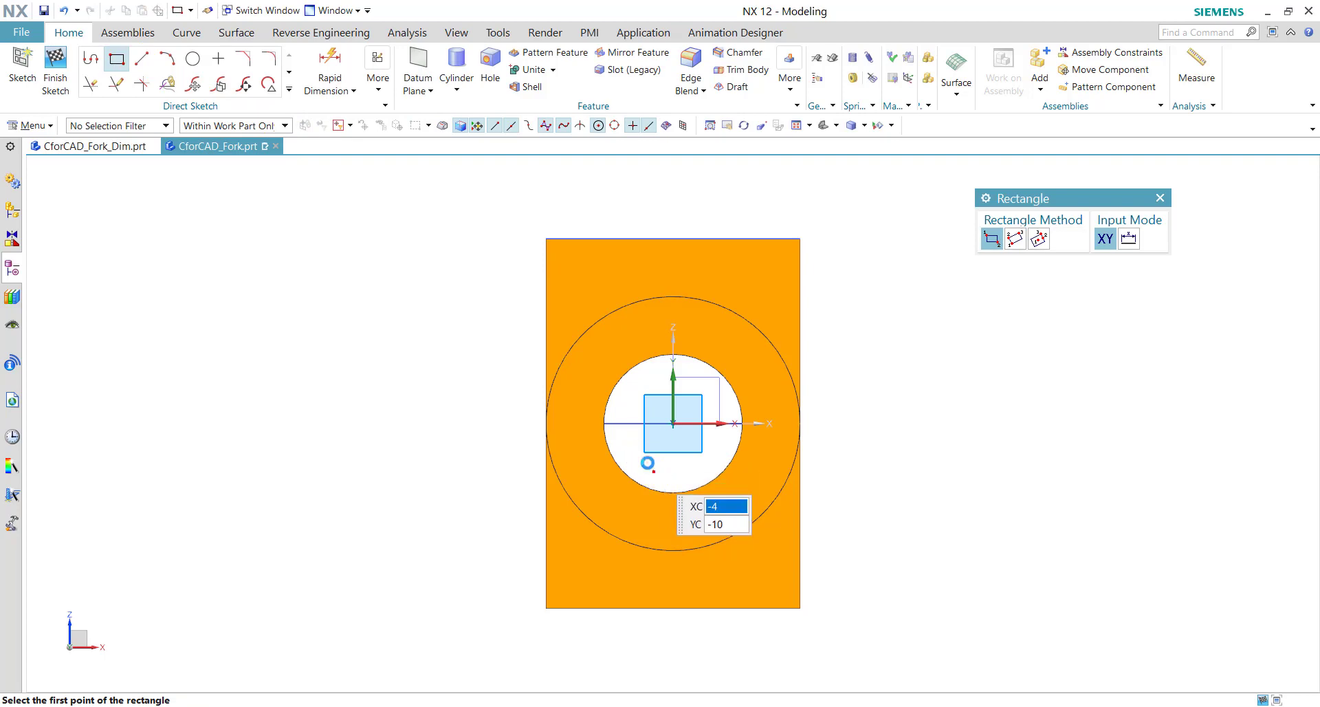
click(627, 400)
click(1160, 198)
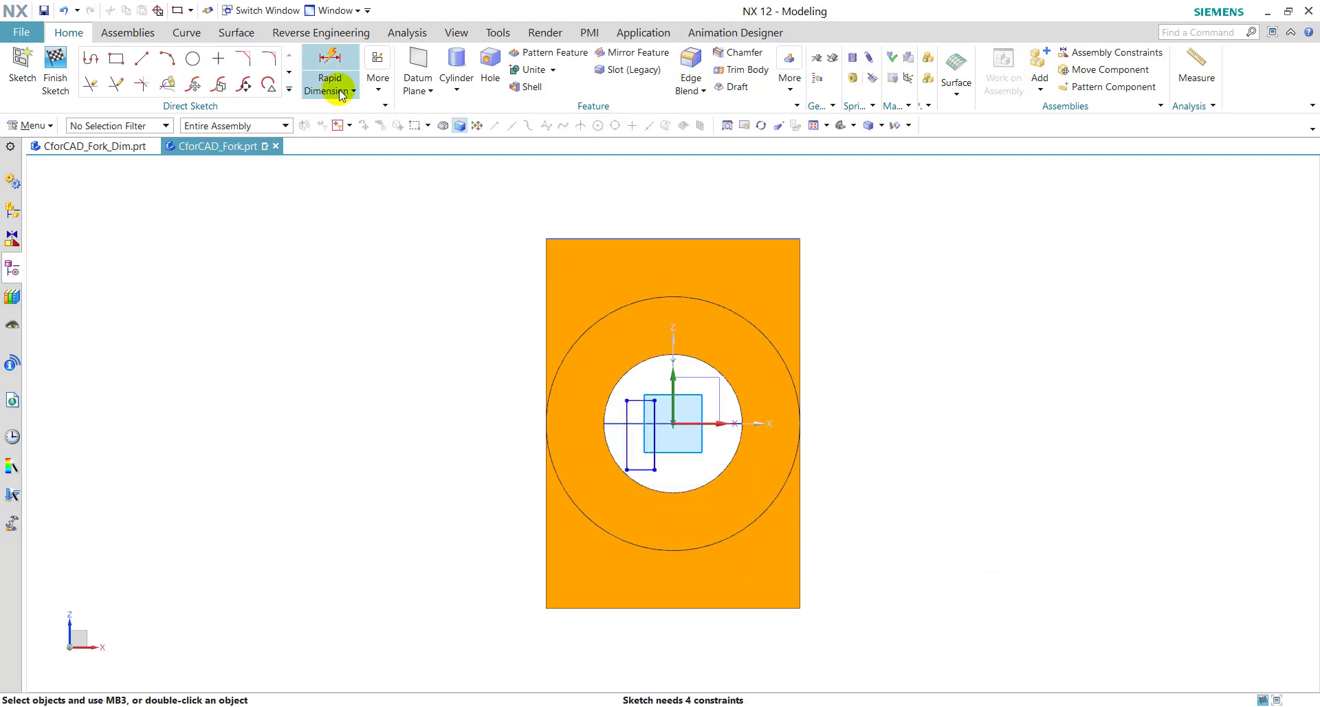
- Apply a horizontal alignment constraint between the midpoint of the rectangle's inner vertical side and the sketch origin
click(377, 79)
click(392, 142)
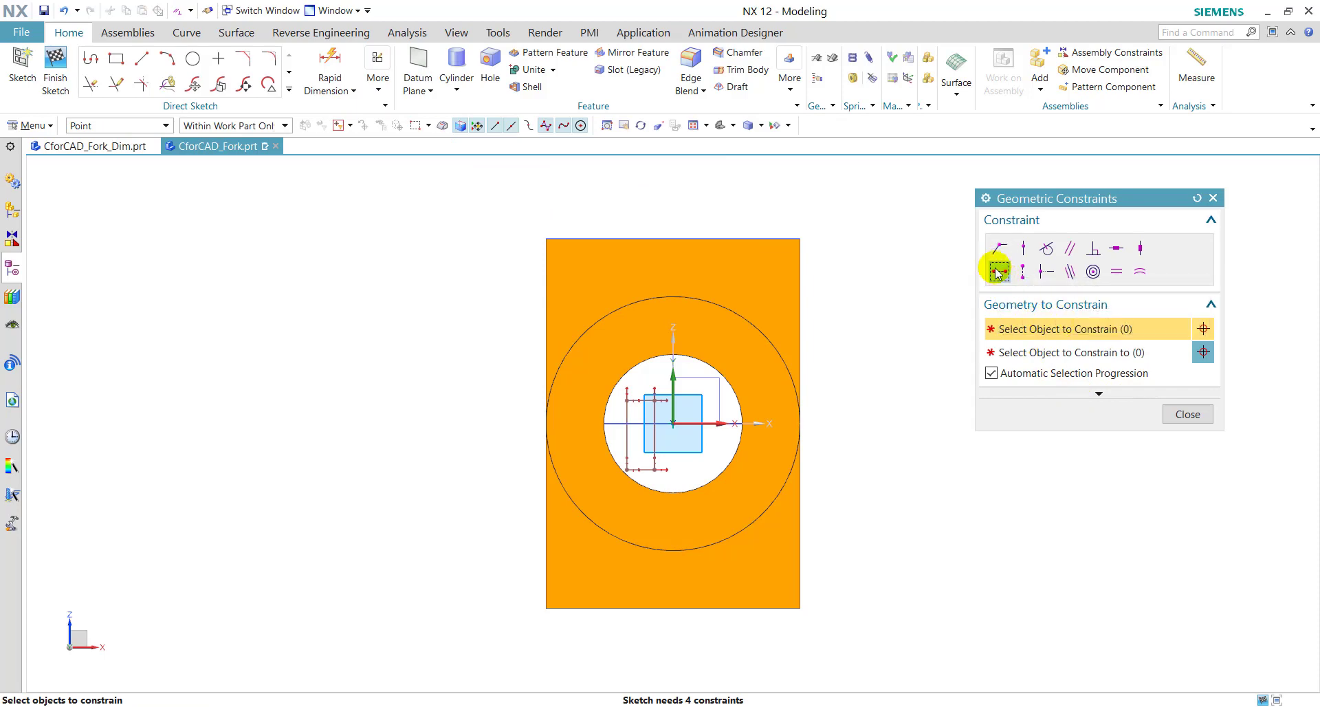
click(653, 437)
click(686, 422)
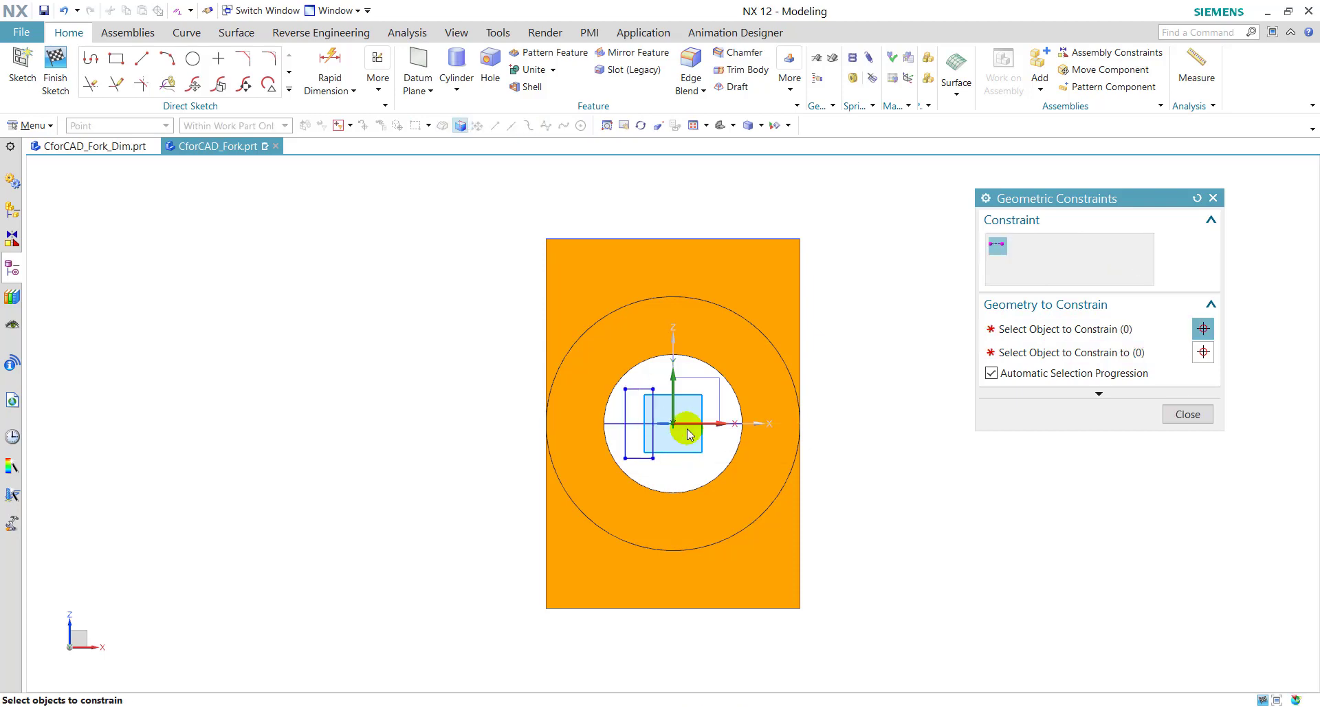
click(1178, 415)
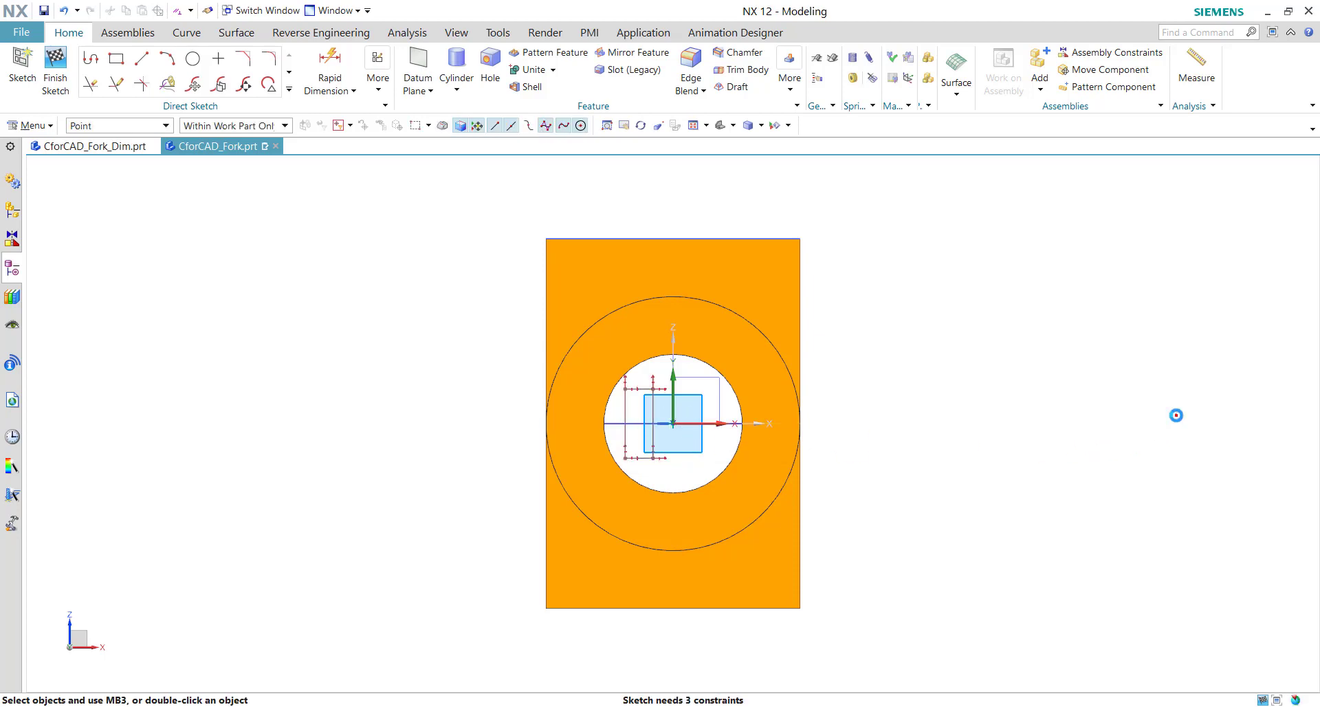
- Dimension the rectangle's vertical side and set its height to 10 mm
click(337, 94)
click(624, 401)
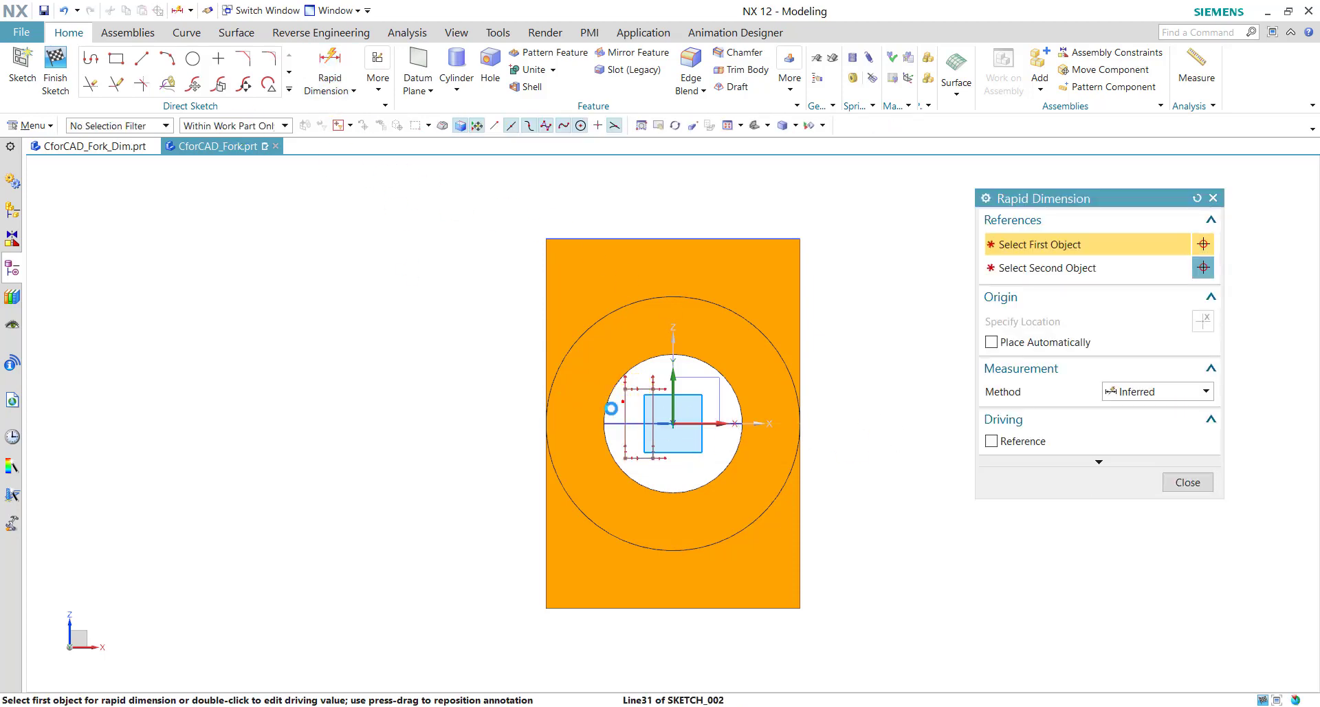
click(450, 429)
text(10)
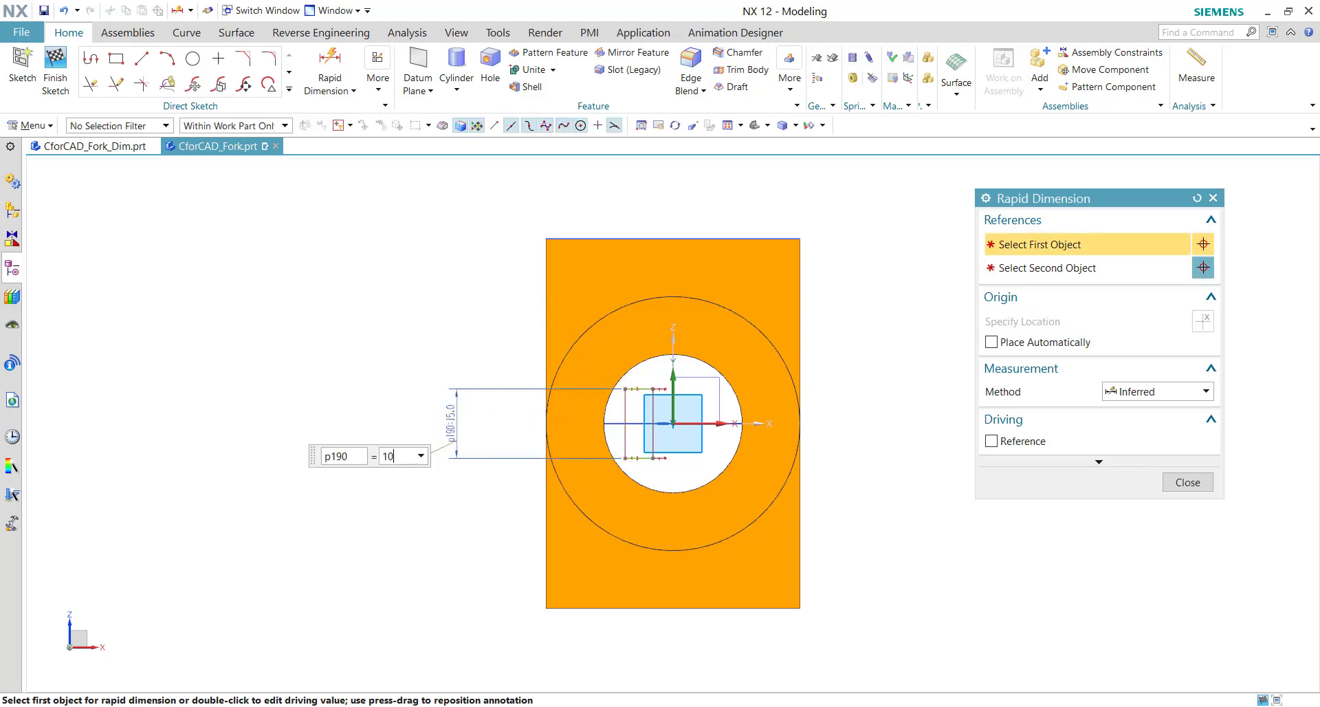
key(Return)
double_click(447, 427)
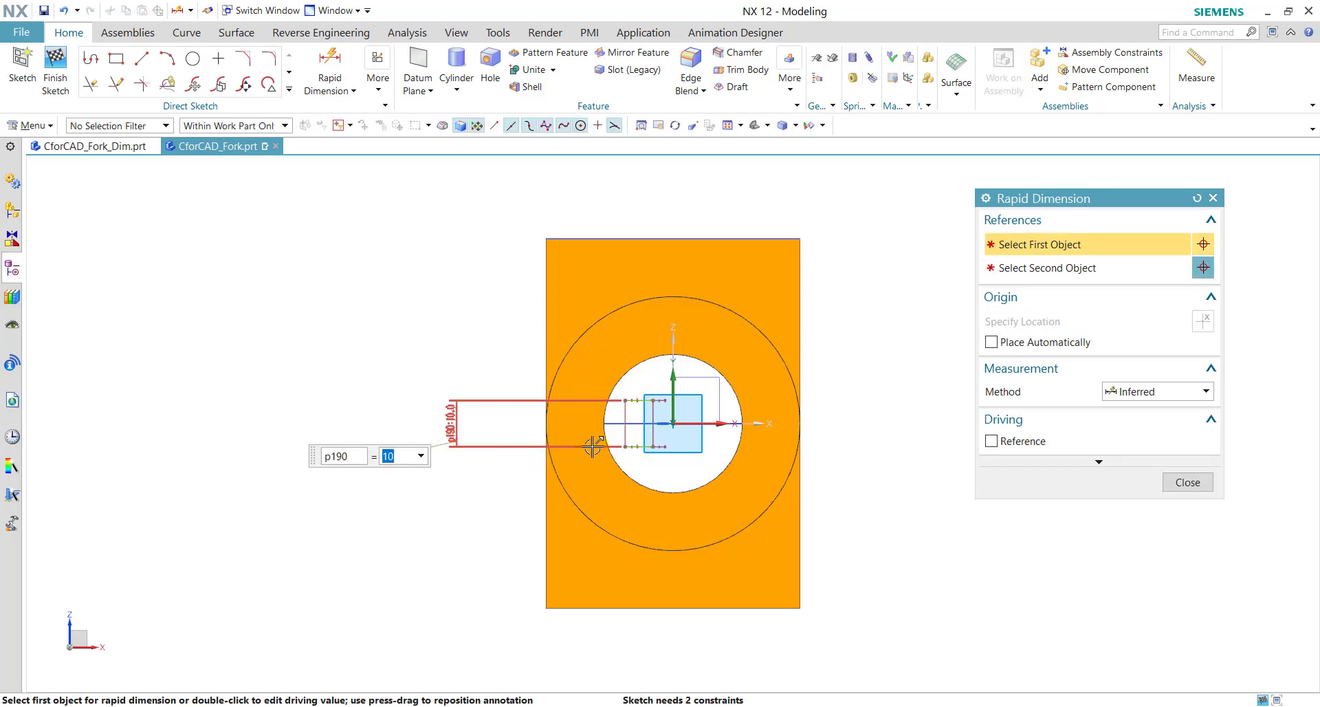
- Dimension the rectangle's upper horizontal side and set its width to 10 mm
scroll(593, 440, up, 3)
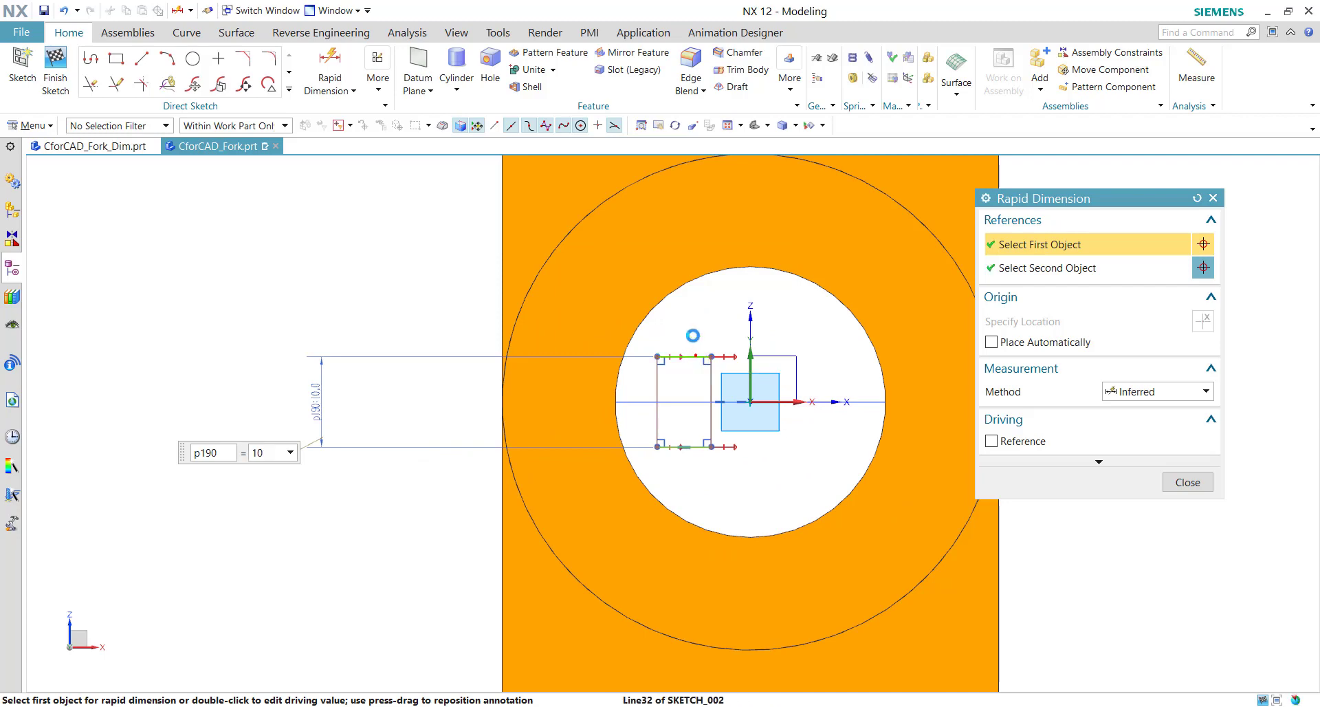
click(690, 336)
click(690, 311)
text(10)
key(Return)
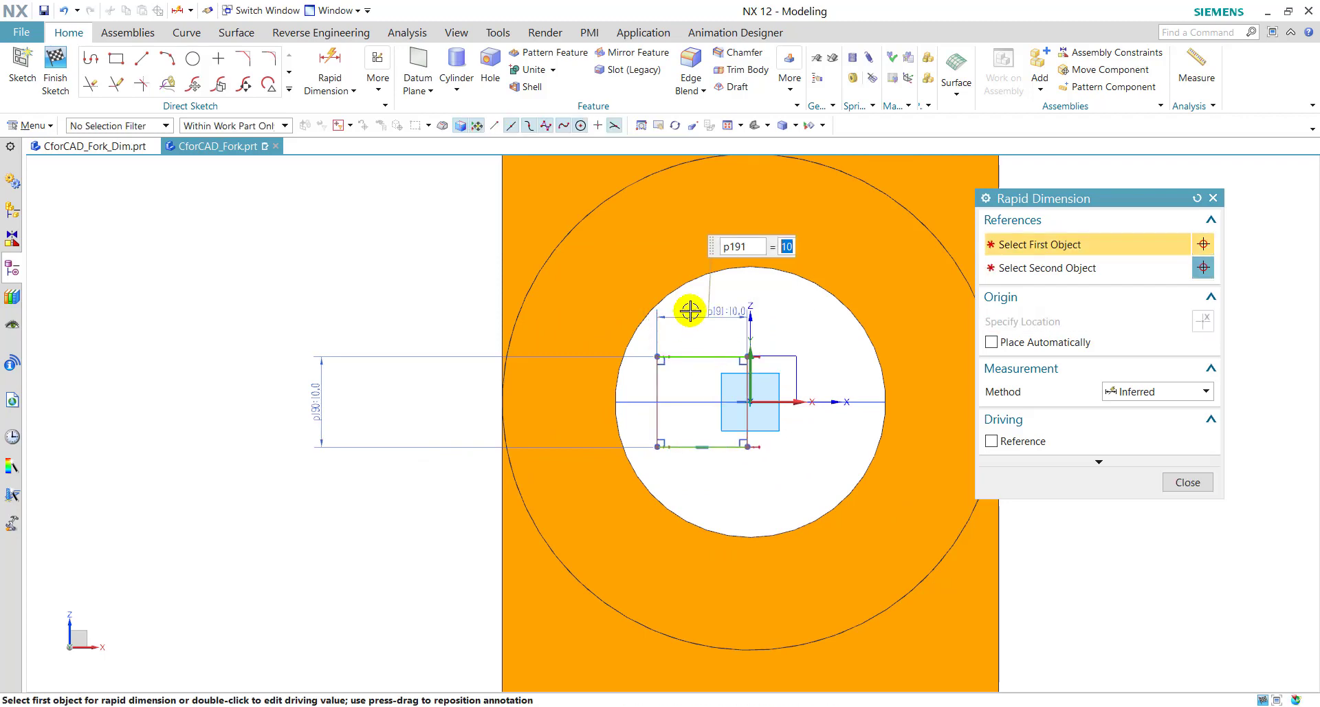
- Dimension from the rectangle's outer vertical side to the opposite edge of the bore at 33 mm and finish the sketch
click(655, 387)
click(885, 399)
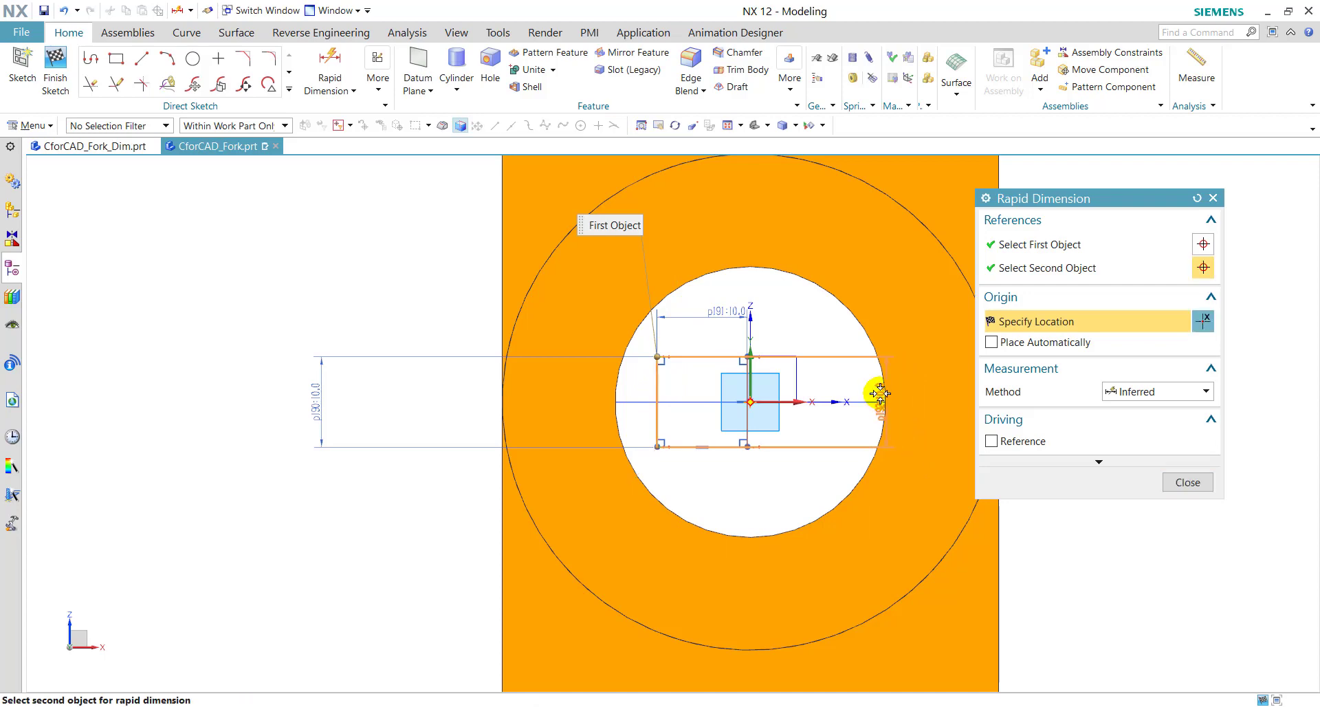
click(888, 416)
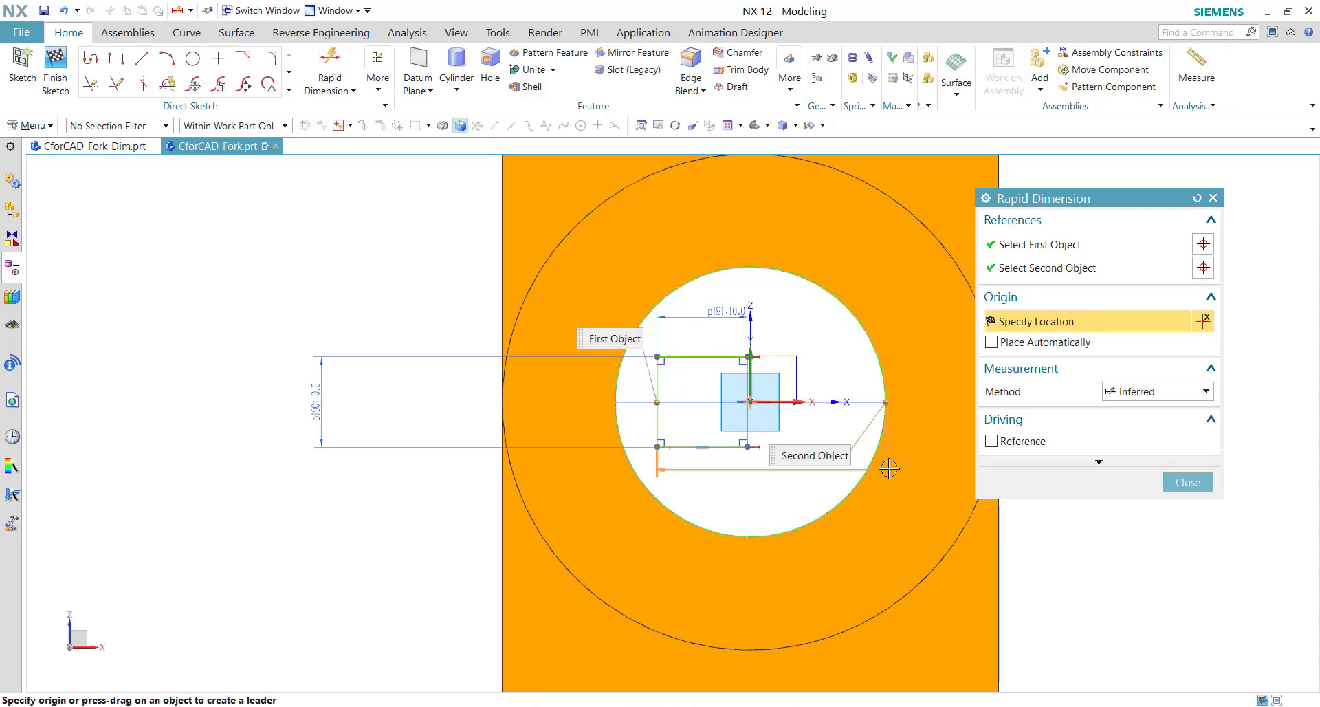
click(871, 559)
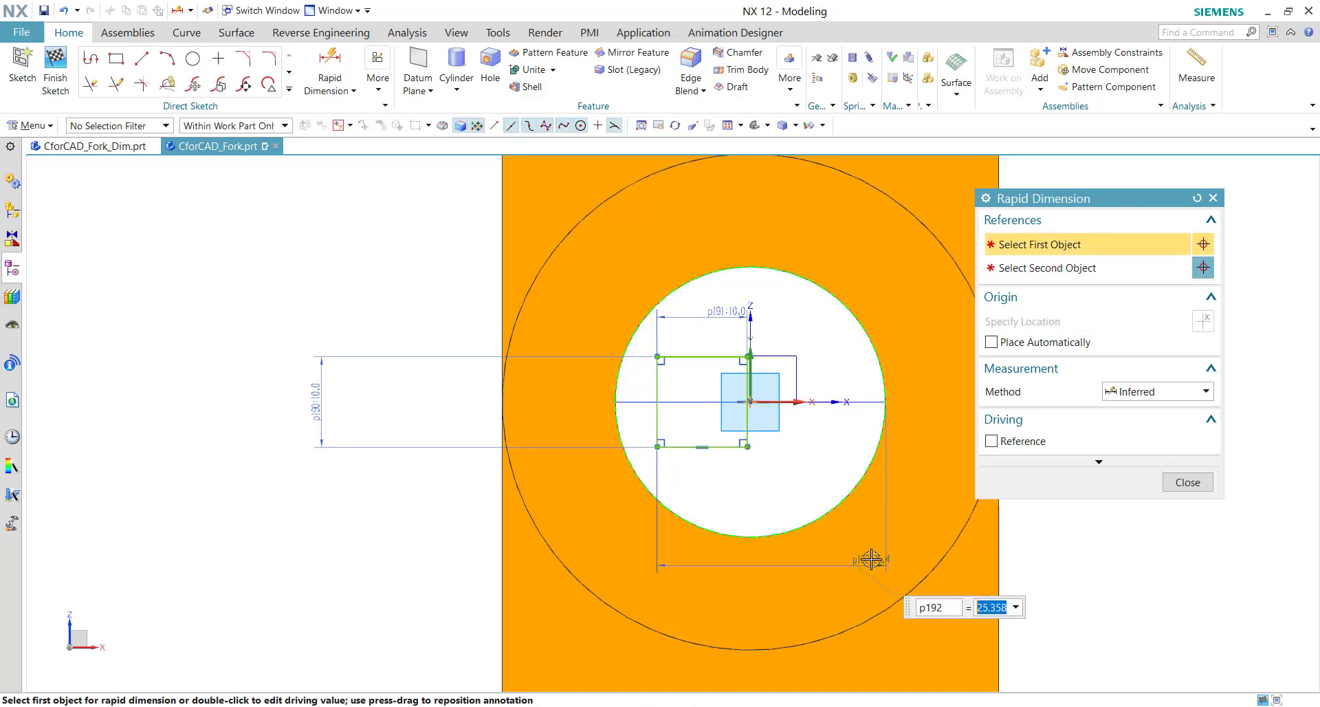
key(Return)
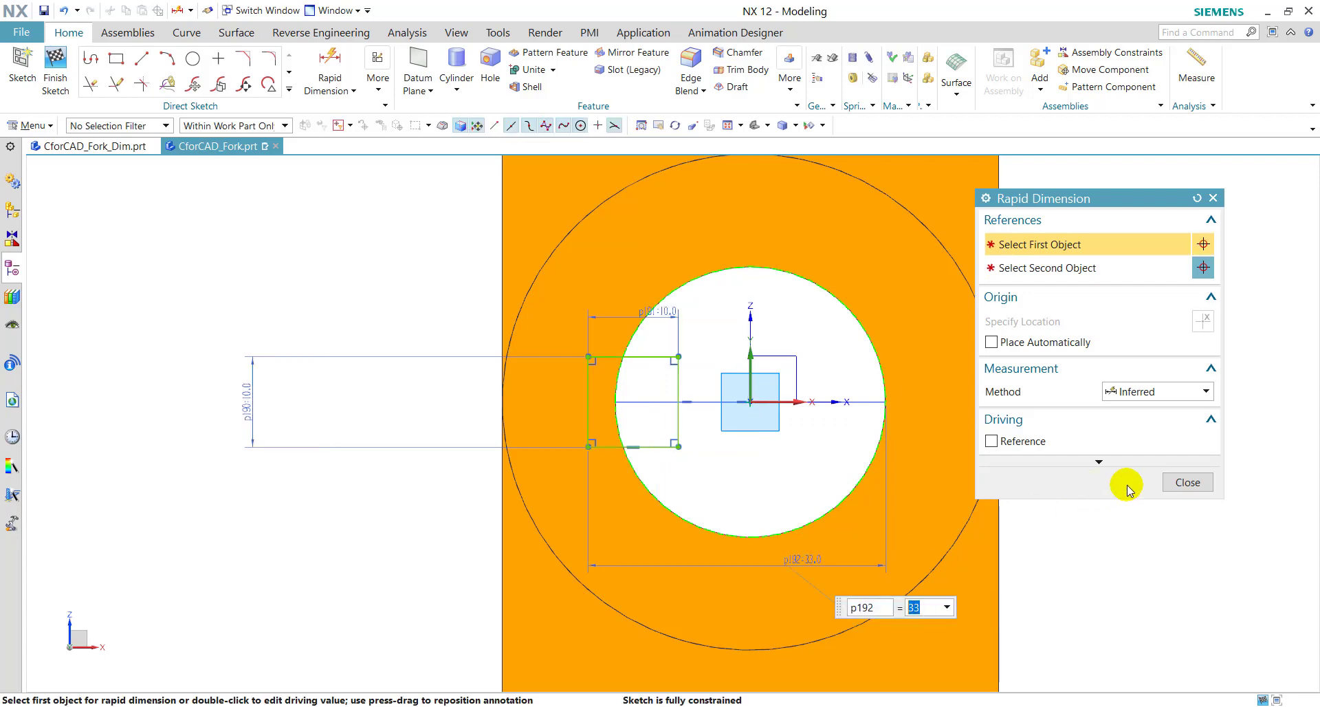
click(1187, 482)
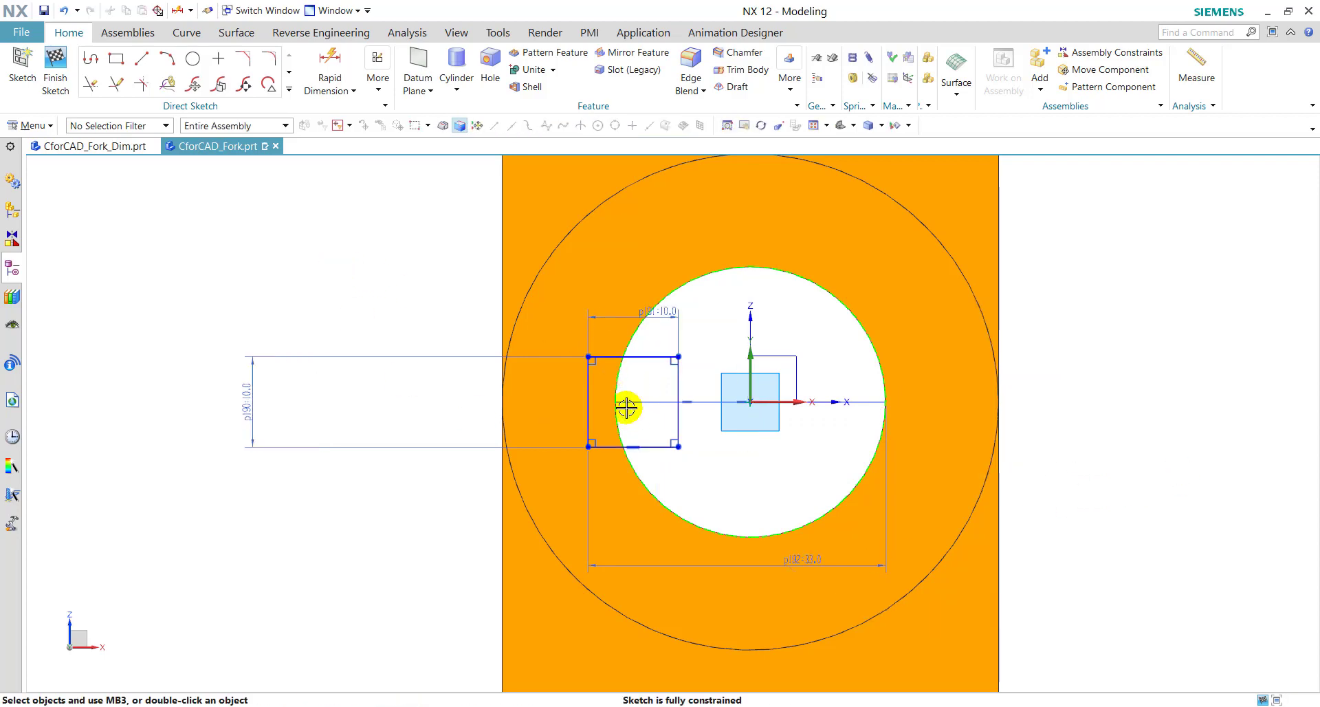
click(56, 72)
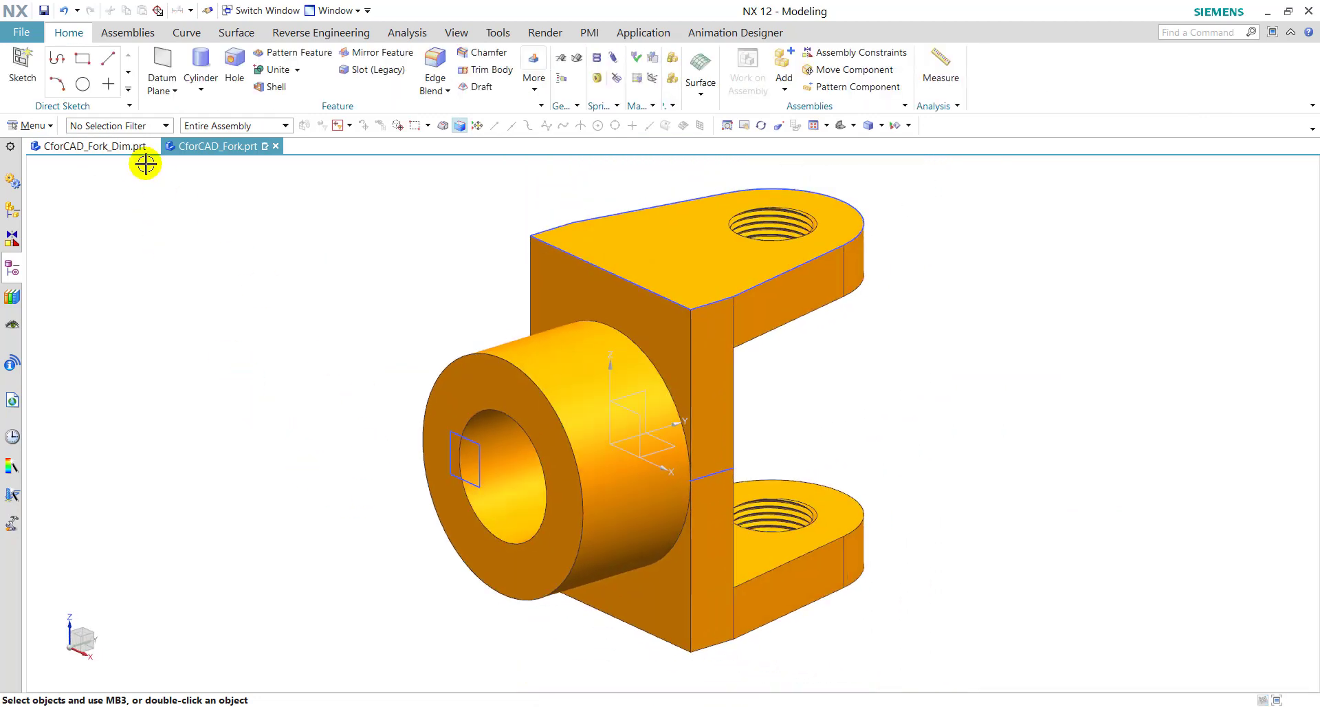
- Extrude the keyway rectangle into the boss with end limit Until Next, subtracting it from the fork body
click(201, 89)
click(209, 112)
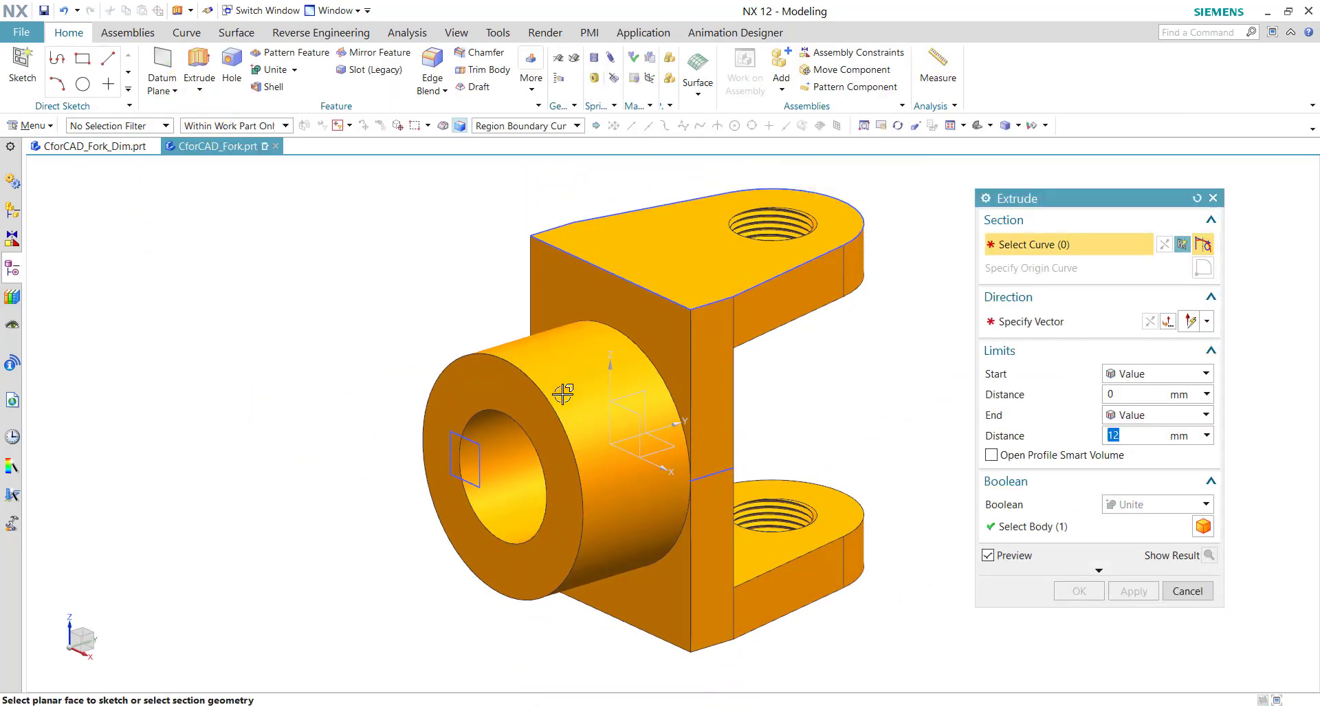
click(479, 464)
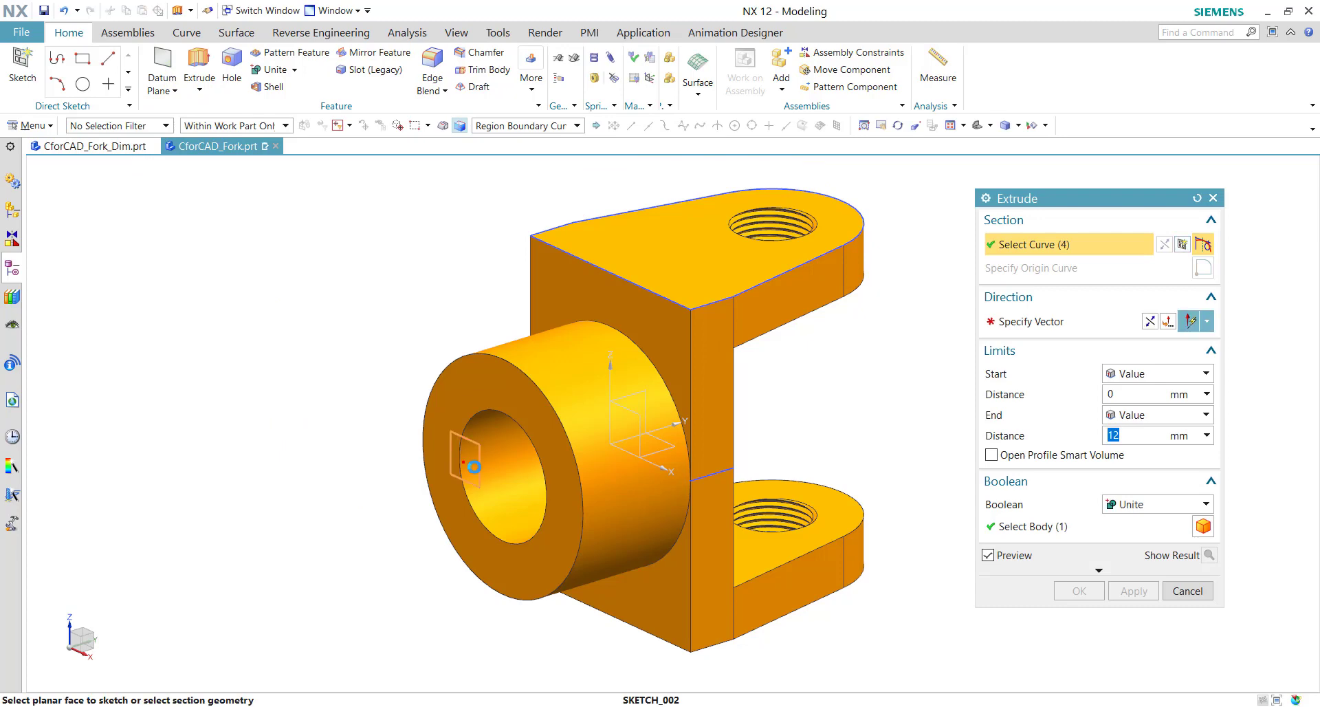
click(1149, 321)
click(1149, 414)
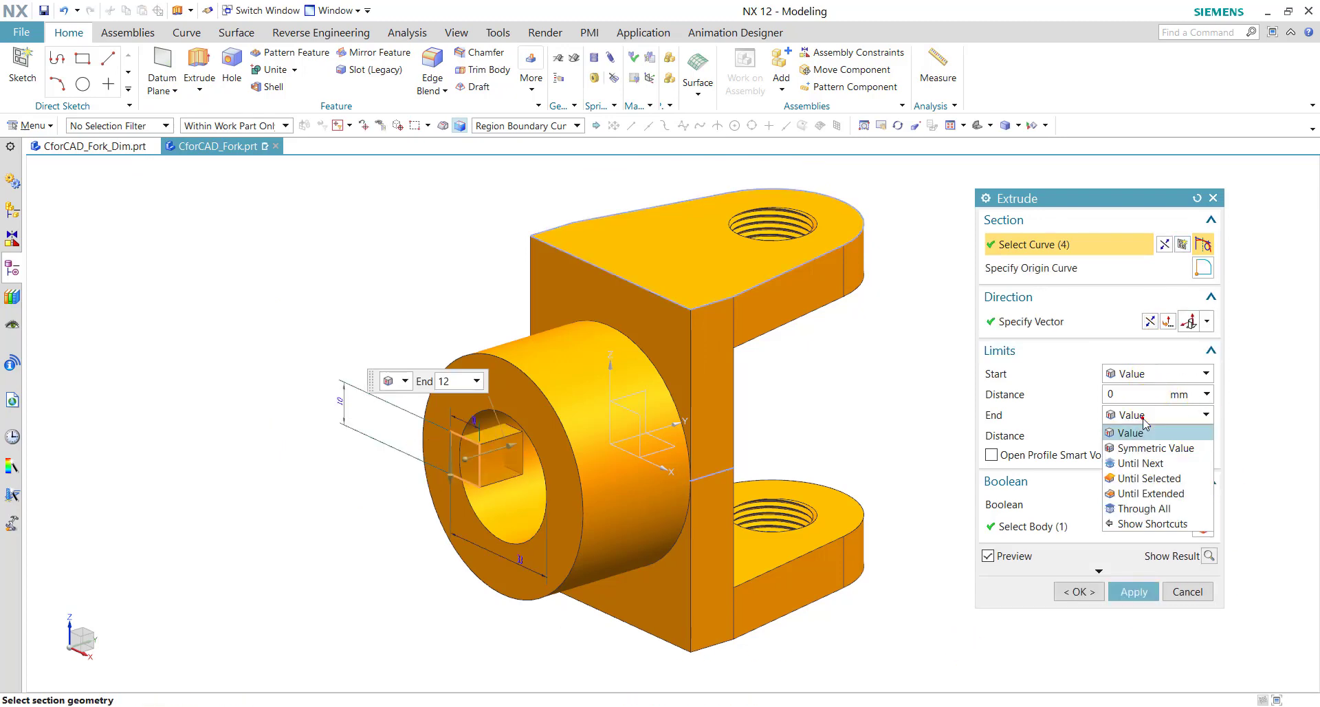
click(1156, 459)
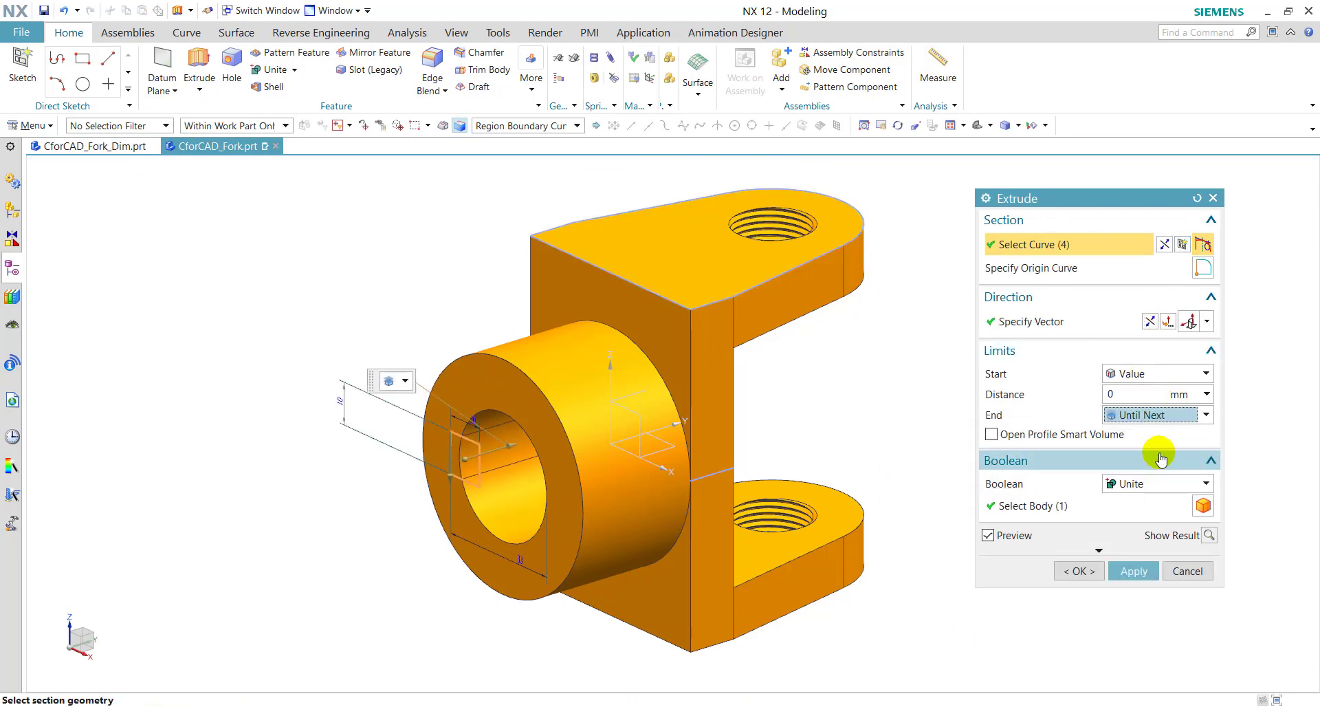
click(1128, 484)
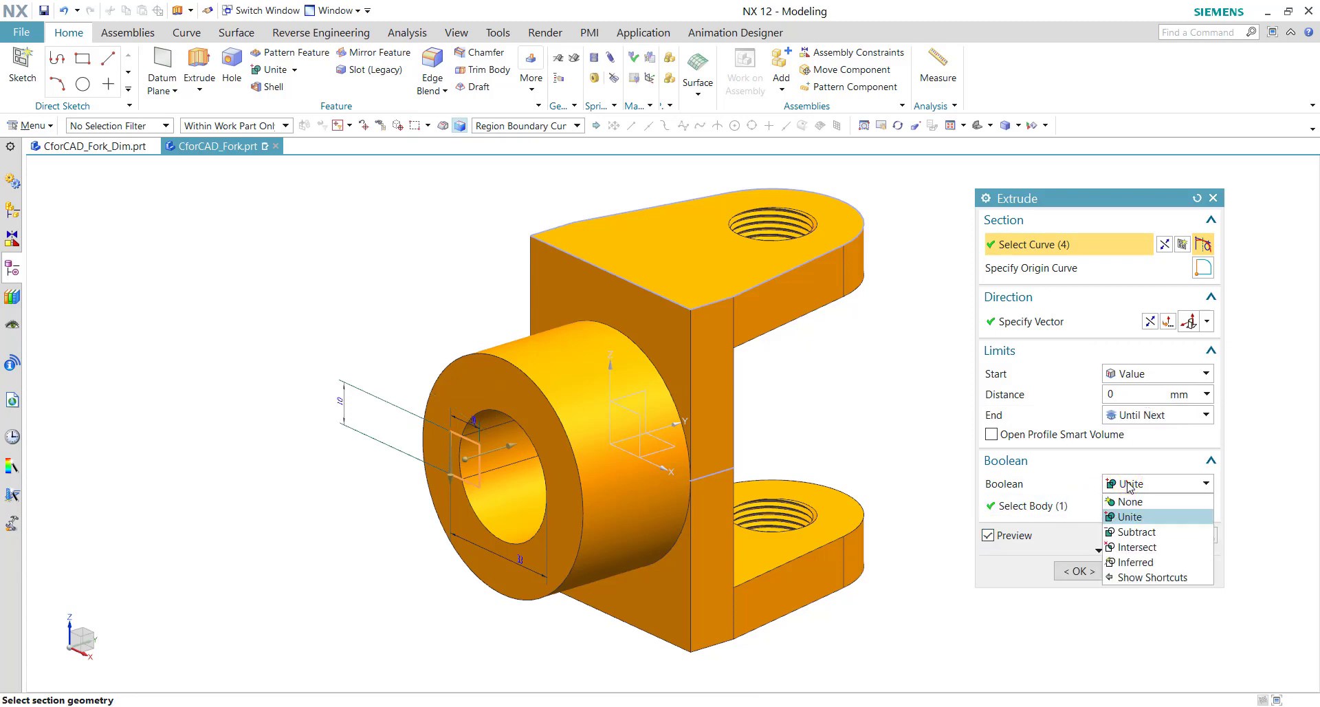
click(1141, 531)
click(1079, 571)
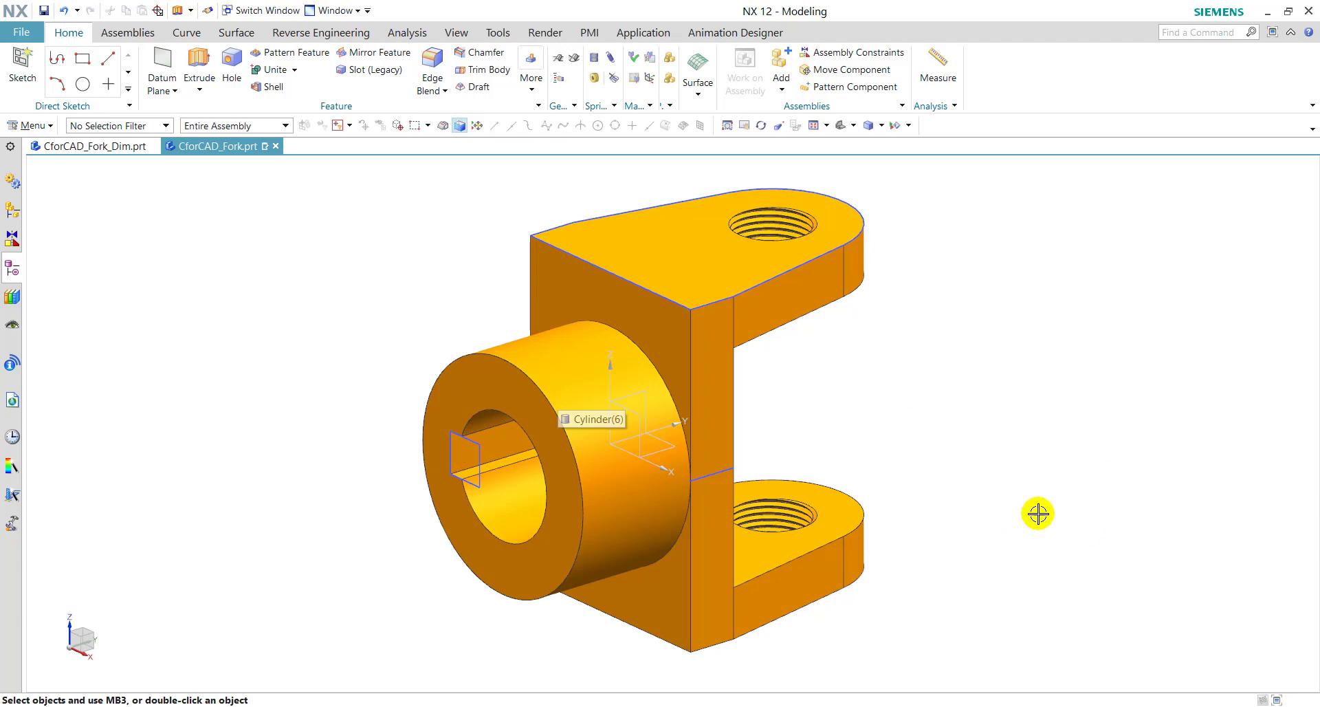
- Hide all sketches and datums in the part
click(896, 126)
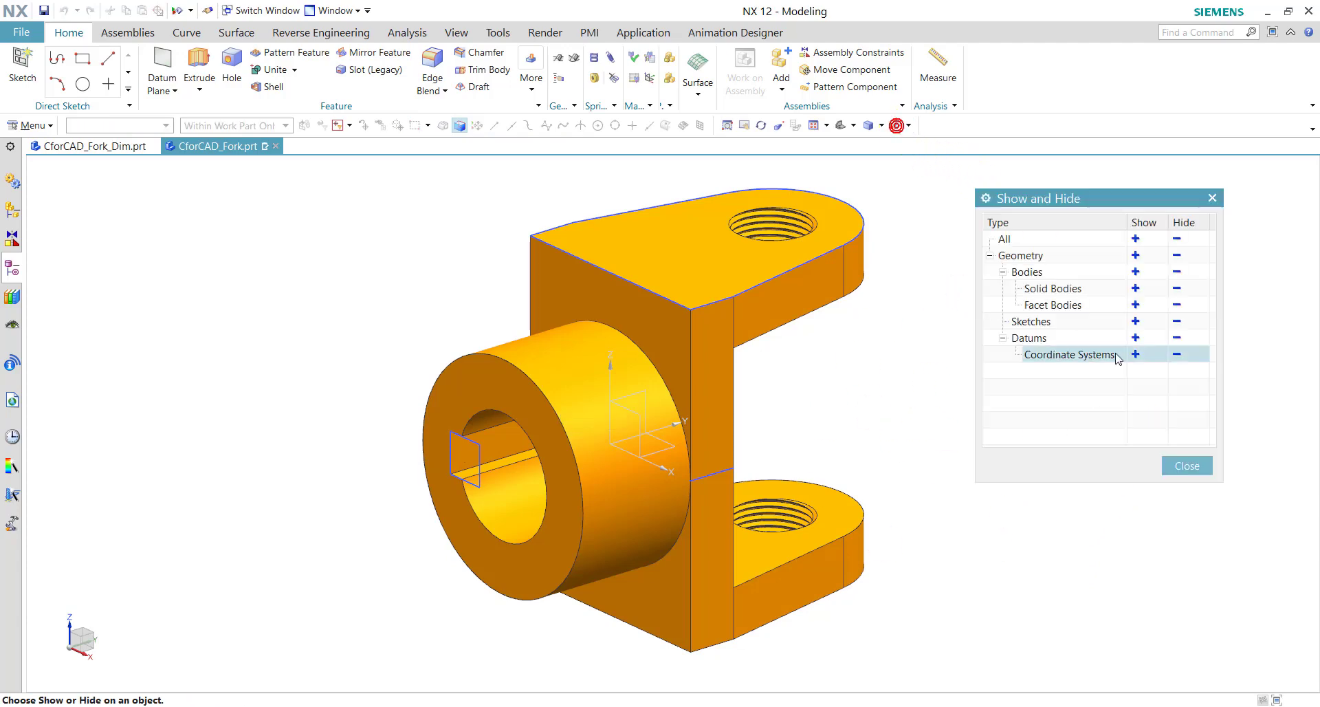
click(1176, 322)
click(1177, 337)
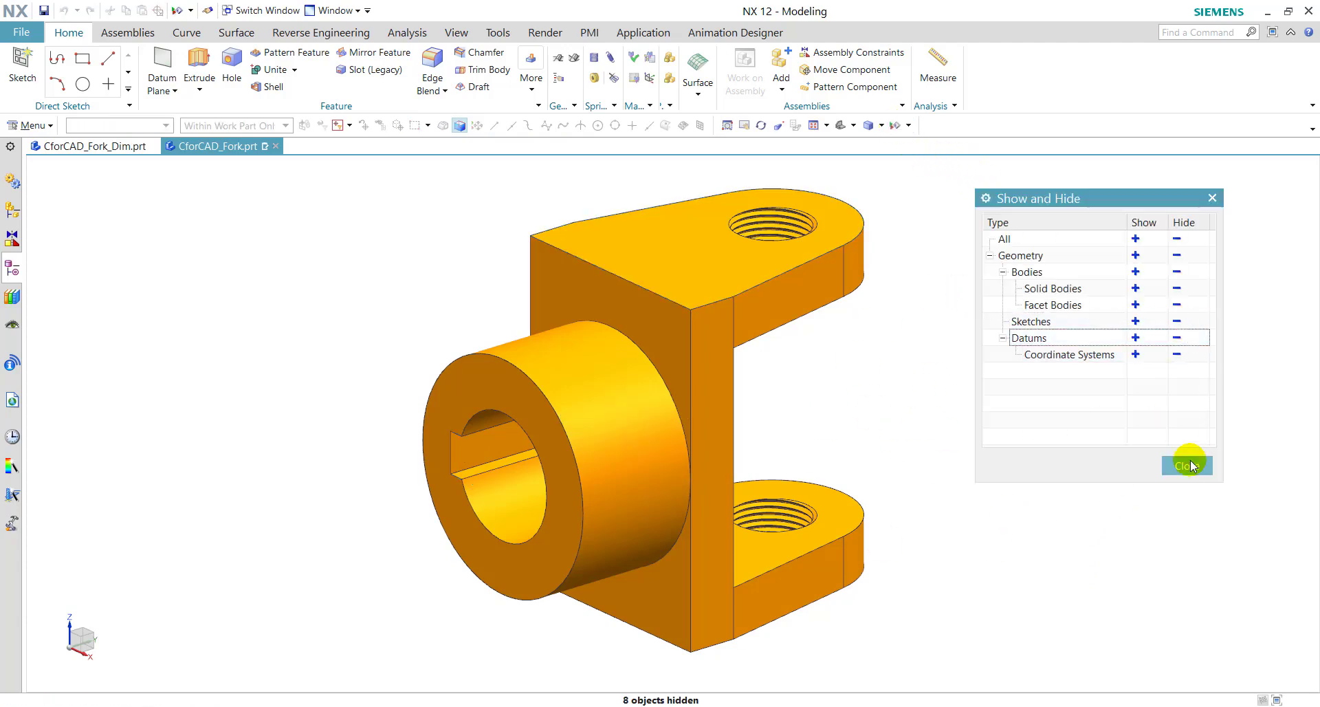
click(1187, 466)
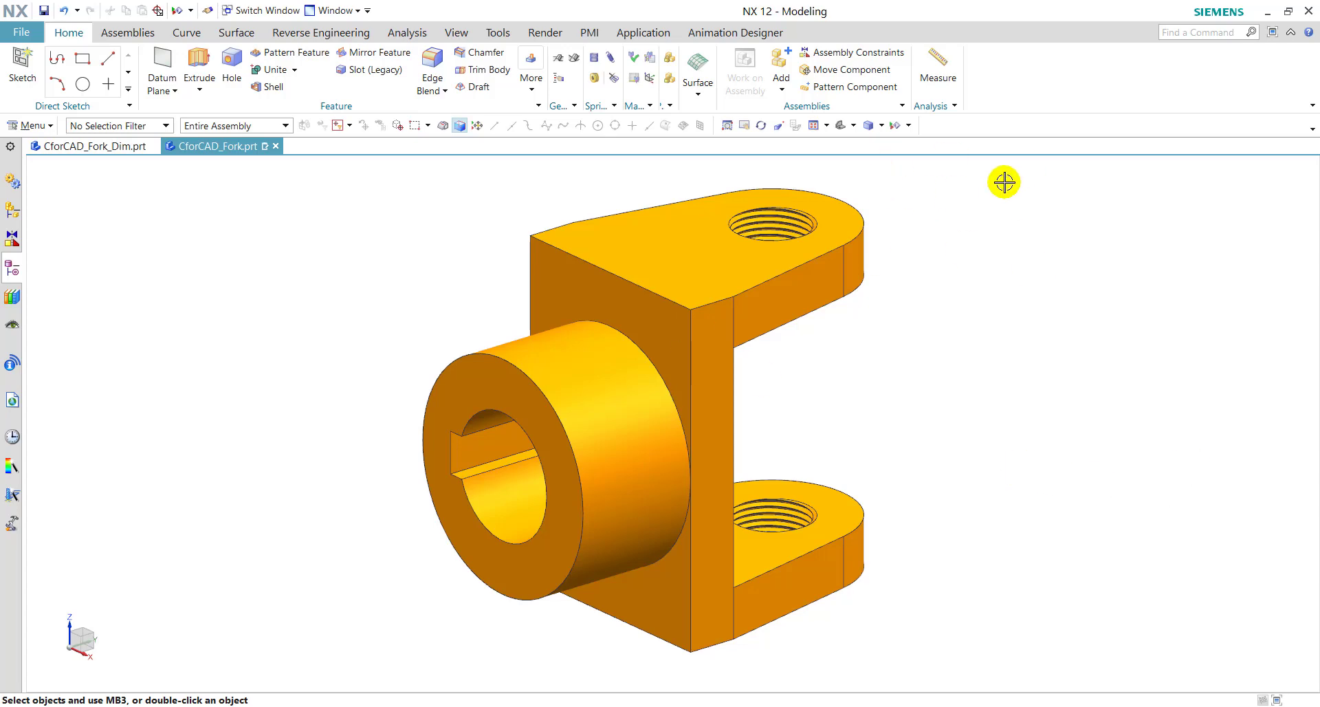
- Edit the fork body's object display and set its color to Medium Ice
click(456, 32)
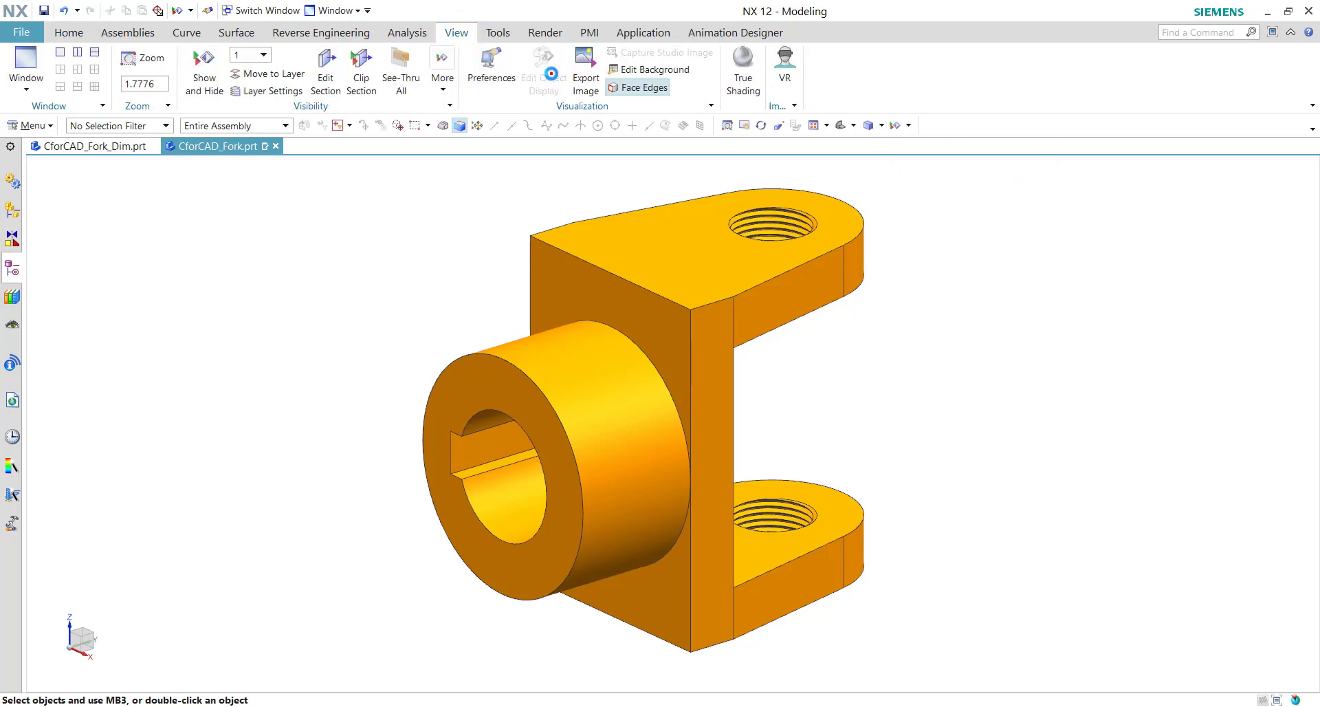
click(550, 74)
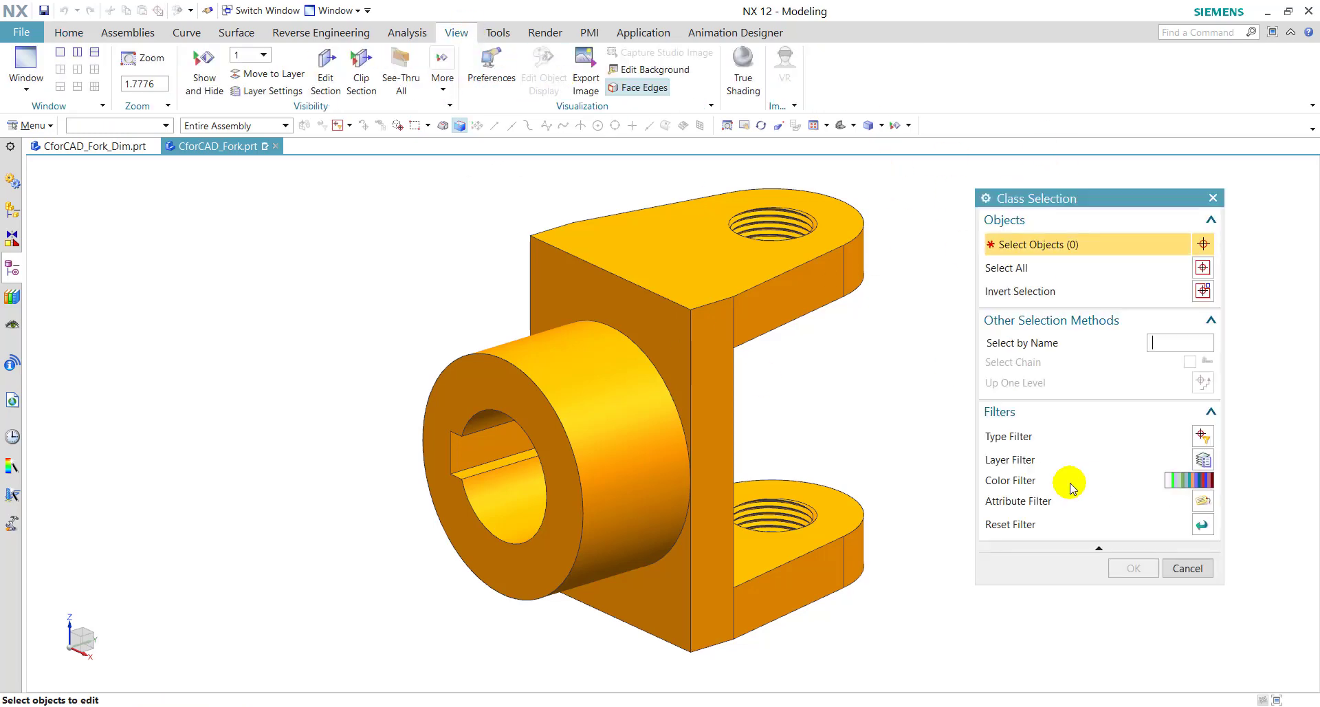
click(723, 247)
click(1138, 571)
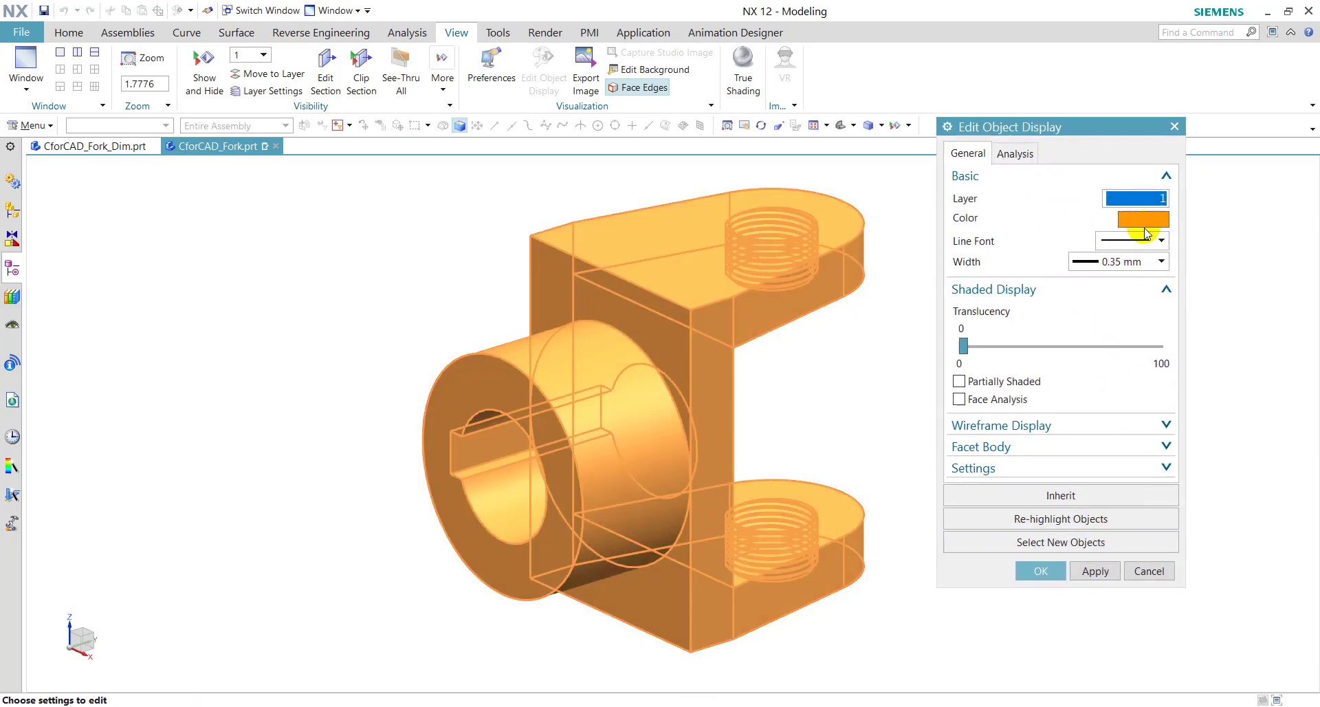
middle_click(1143, 217)
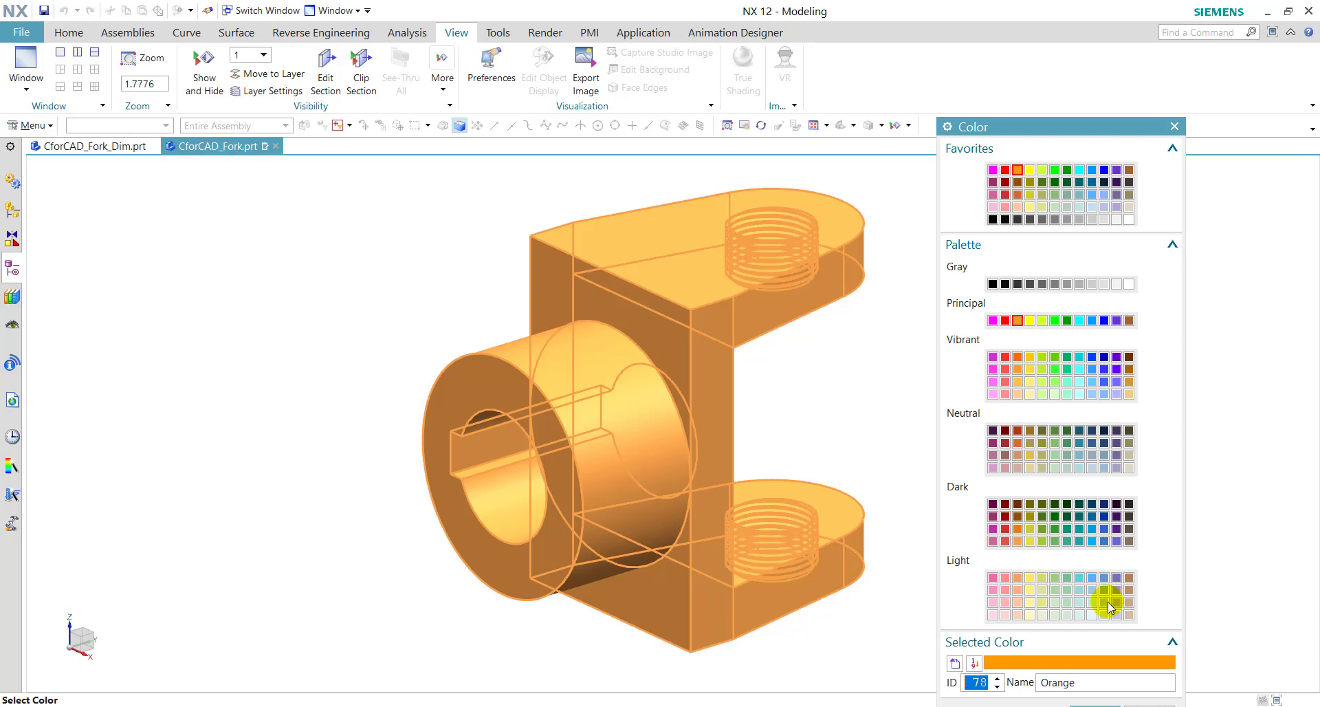
click(1106, 602)
drag(1066, 134, 1053, 56)
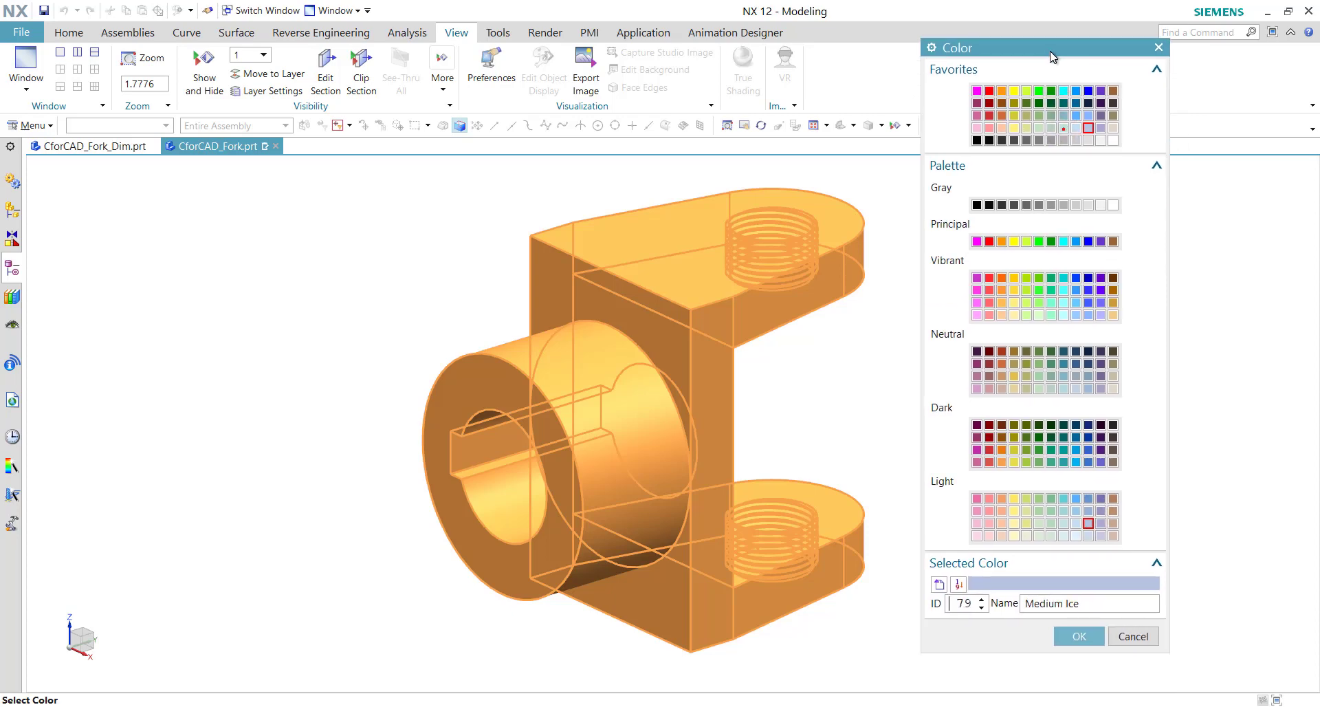
click(1079, 638)
click(1014, 489)
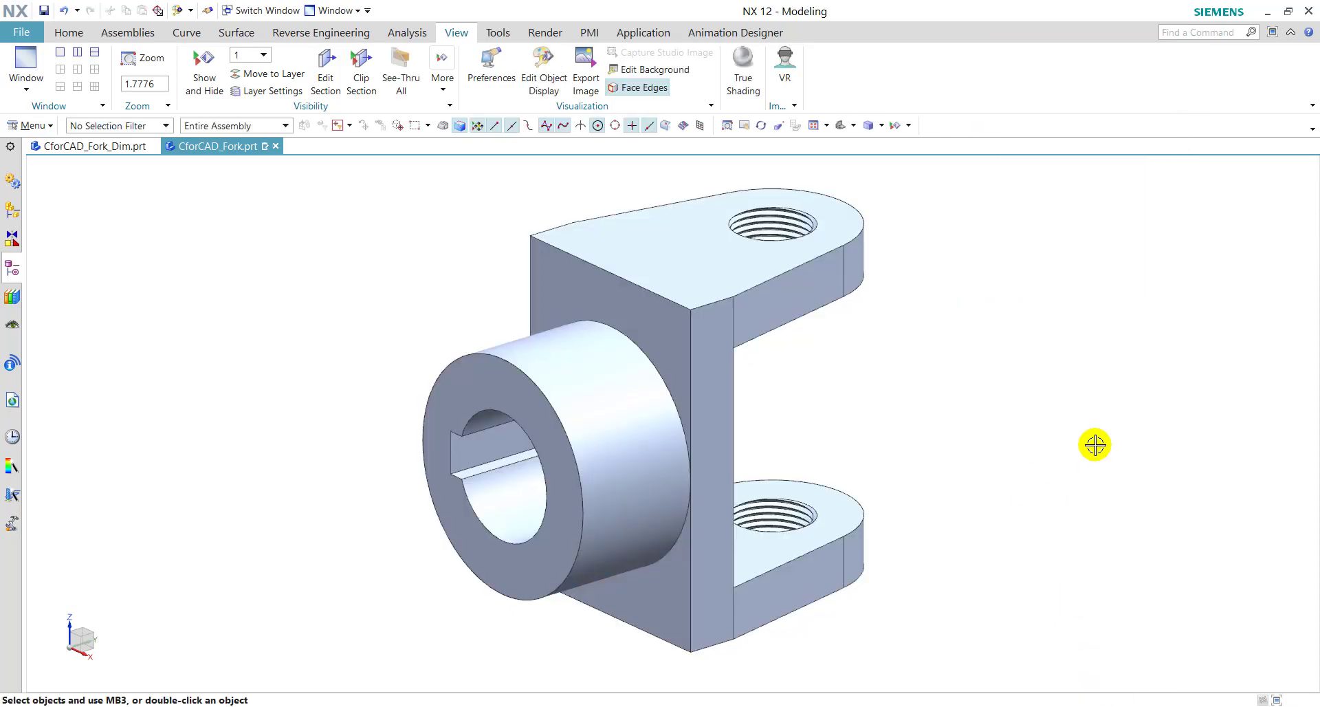
middle_drag(1036, 431, 1024, 495)
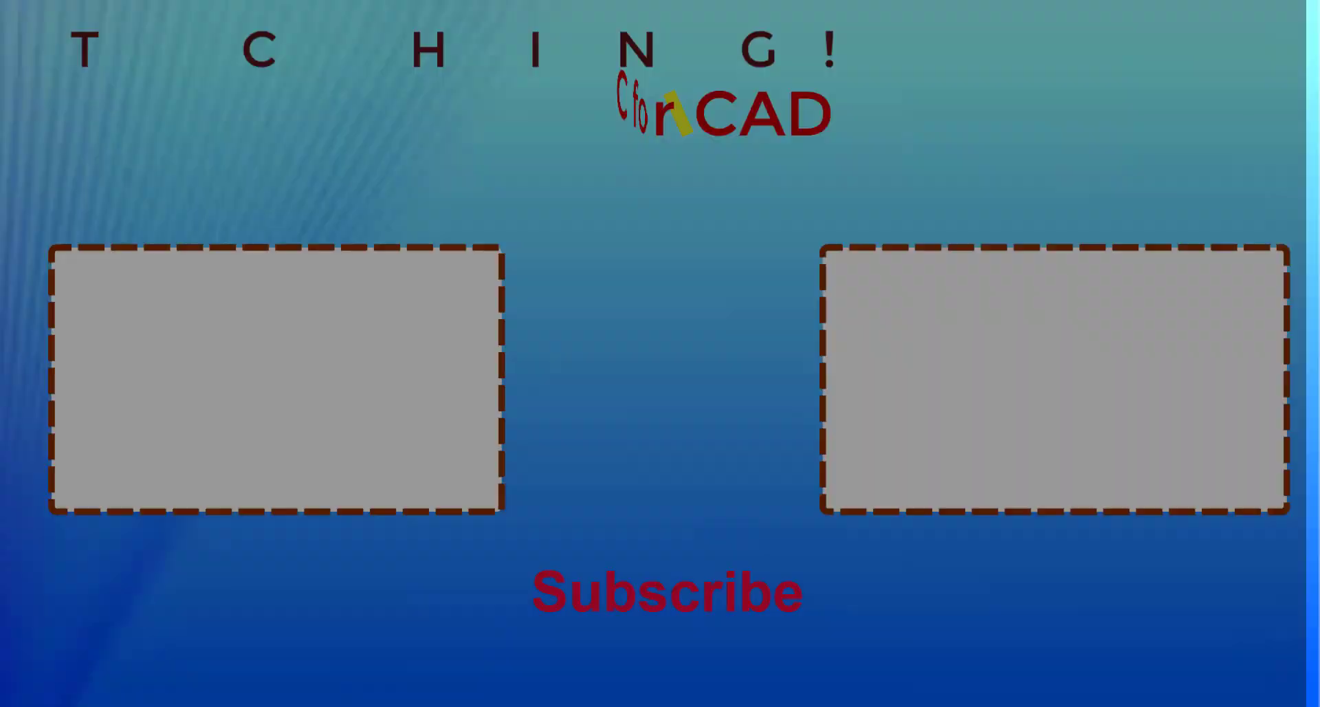